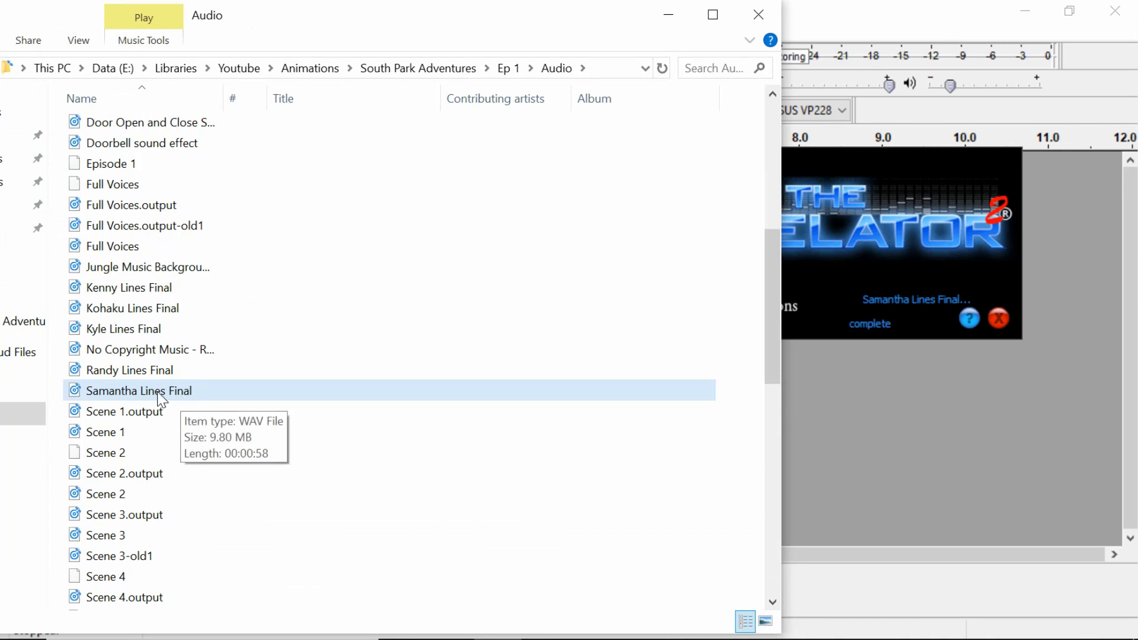
- Process the "Samantha Lines Final" WAV file with The Levelator and select its output copy in the Audio folder
left_click_drag(160, 401, 834, 270)
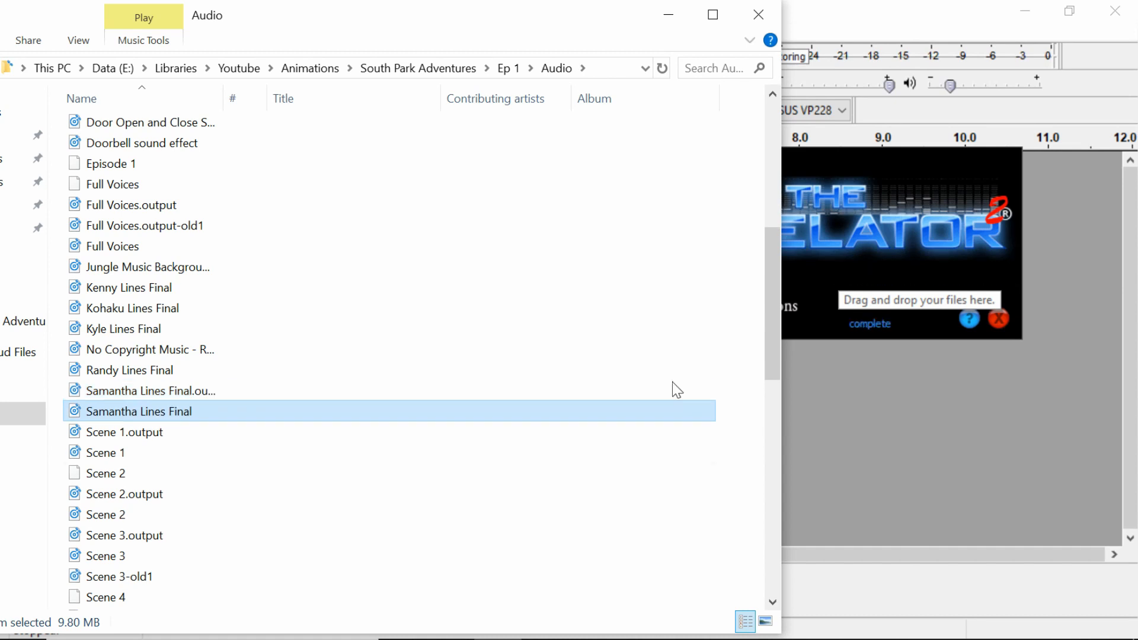
left_click(178, 391)
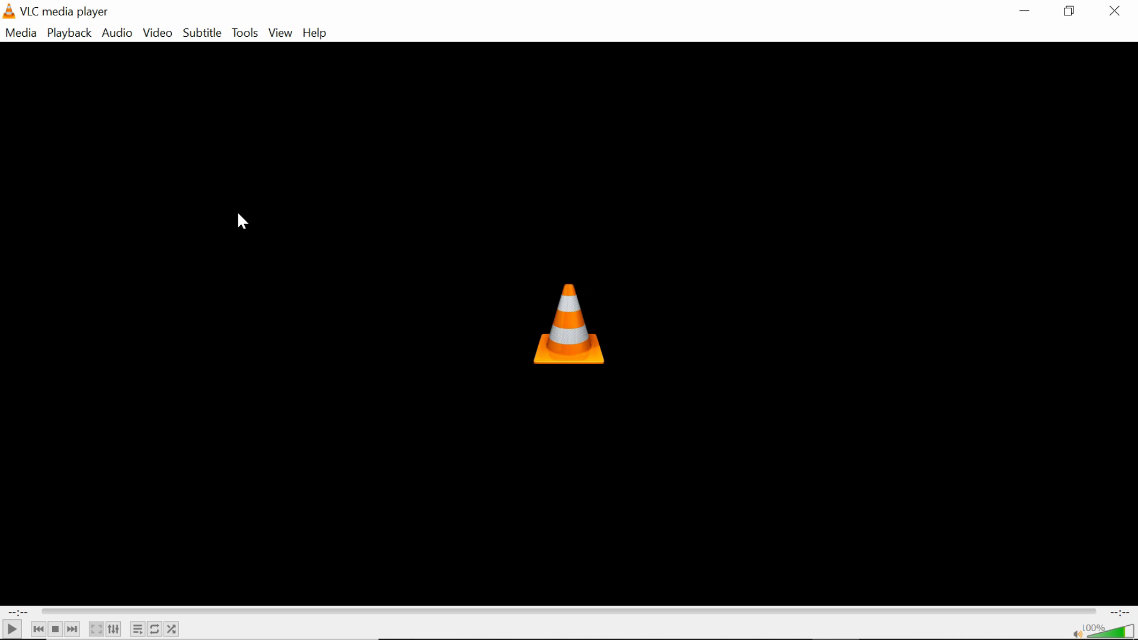
- Switch to VLC, load the recording 2019-08-14_00-09-41.mp4 for conversion and look through the profiles, keeping Audio - MP3
left_click(22, 34)
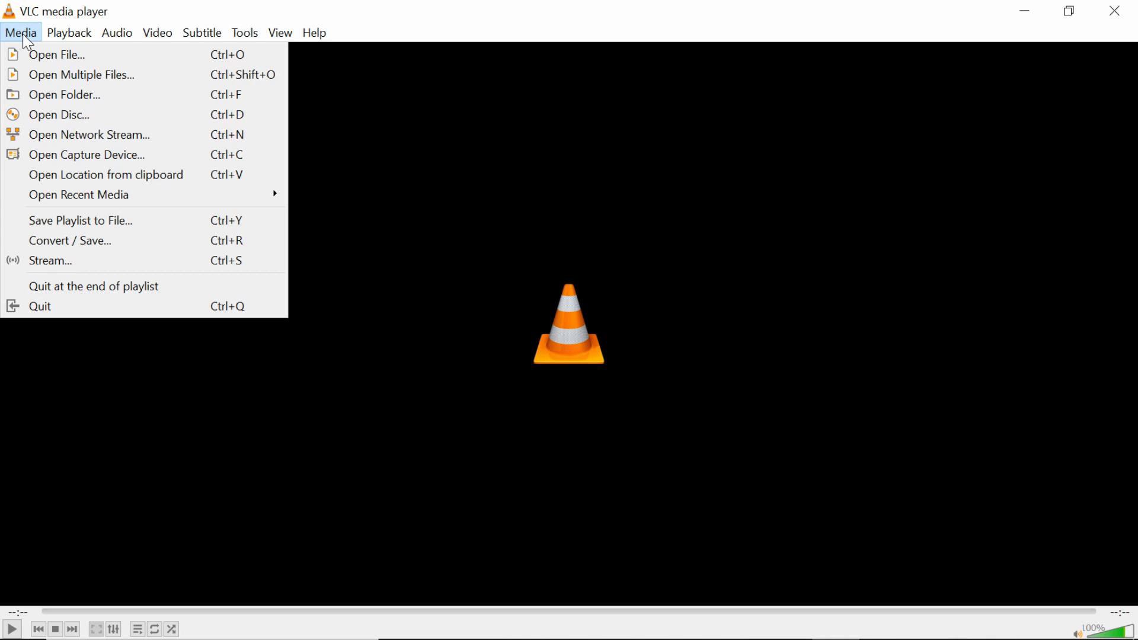
left_click(111, 242)
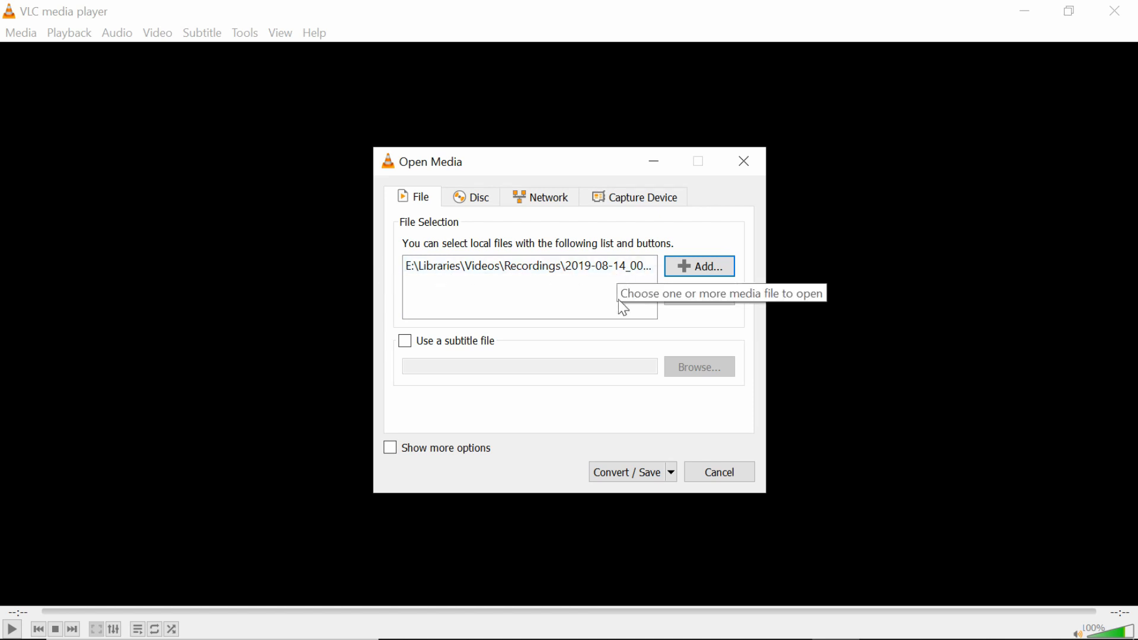
left_click(641, 476)
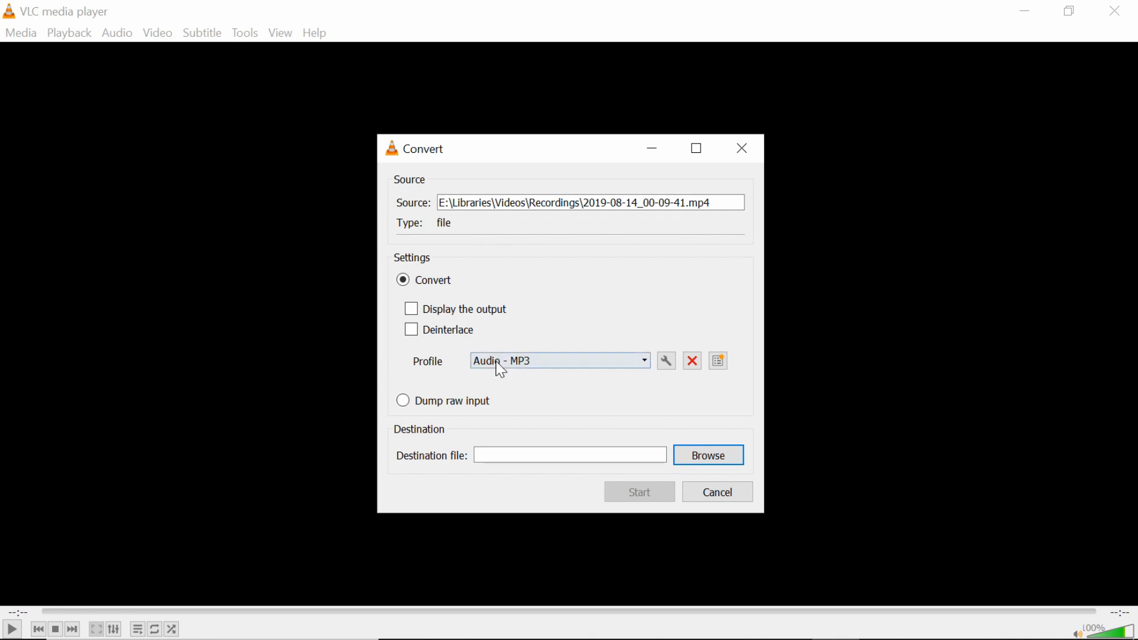
left_click(599, 370)
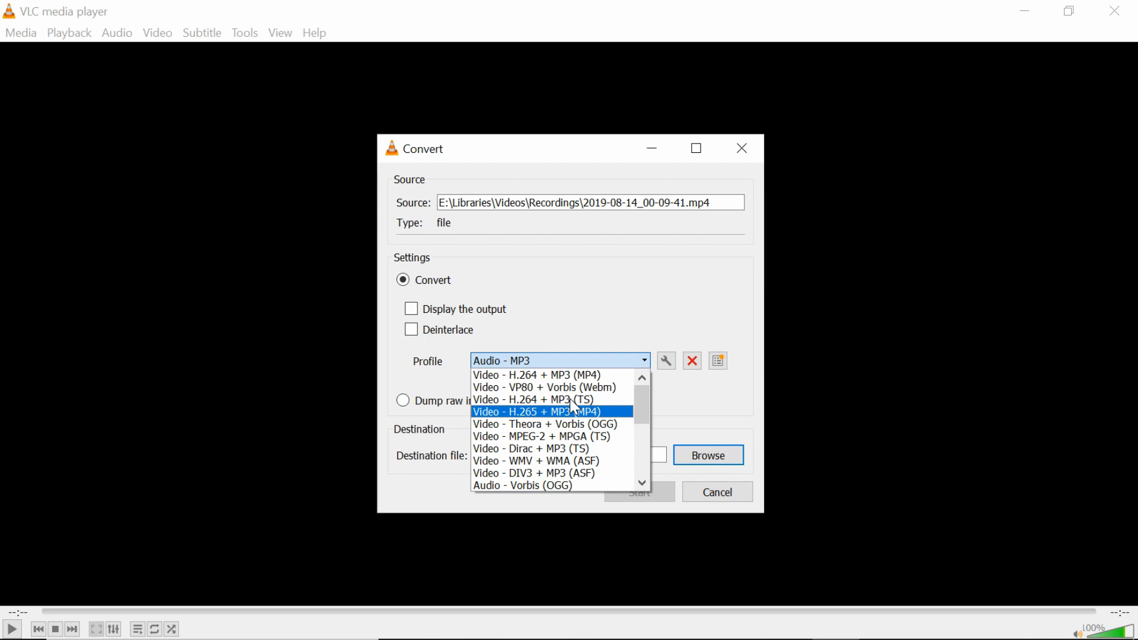
scroll(571, 399, "down", 1)
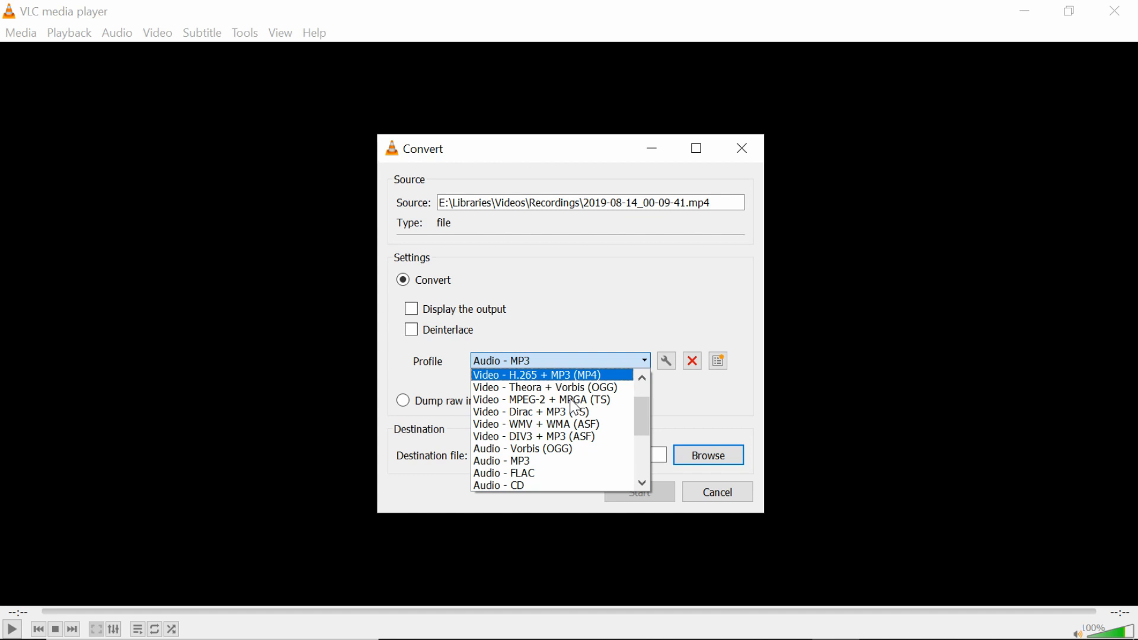
scroll(574, 407, "down", 4)
scroll(574, 450, "up", 5)
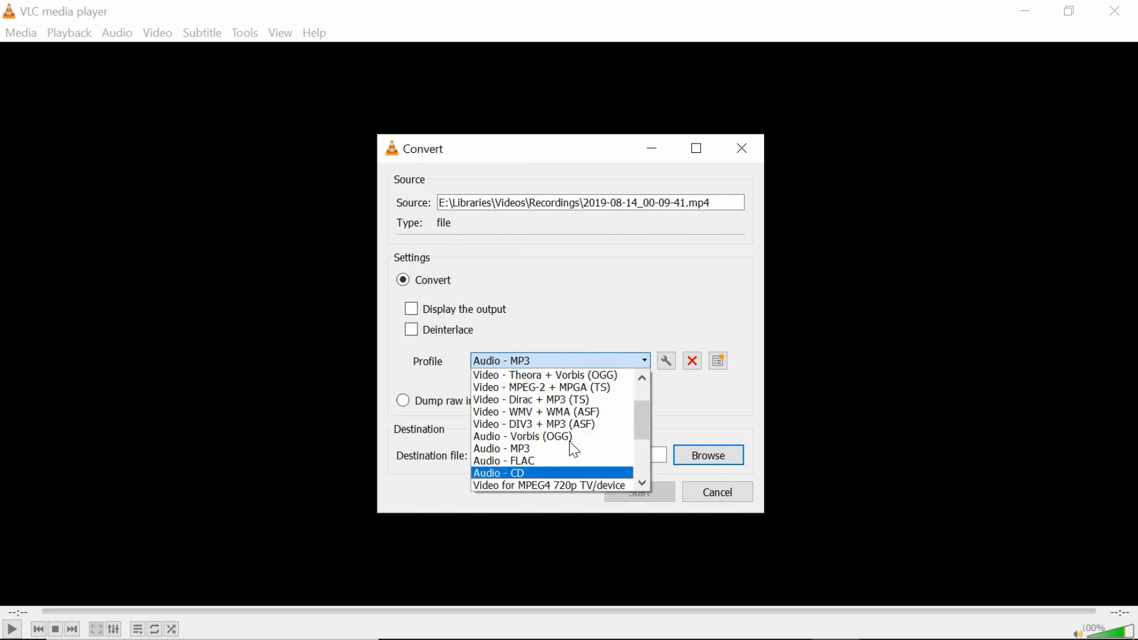
left_click(596, 304)
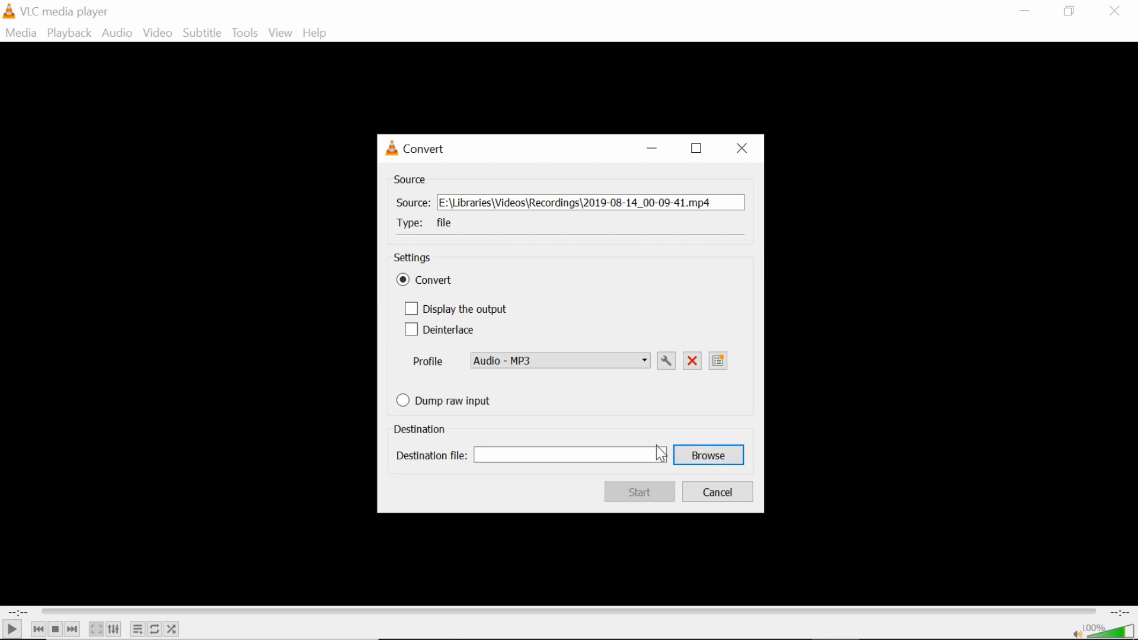
- Try to convert the recording to the destination name 2019-08-14_00-09-41, and dismiss the overwrite question
left_click(692, 455)
left_click(691, 456)
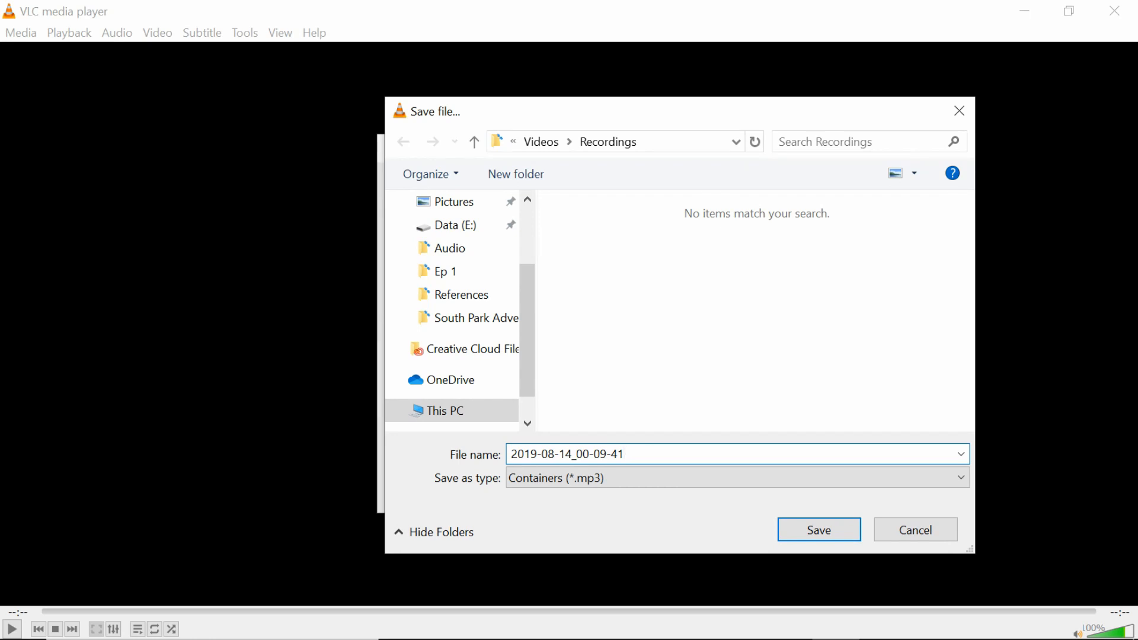
left_click(792, 534)
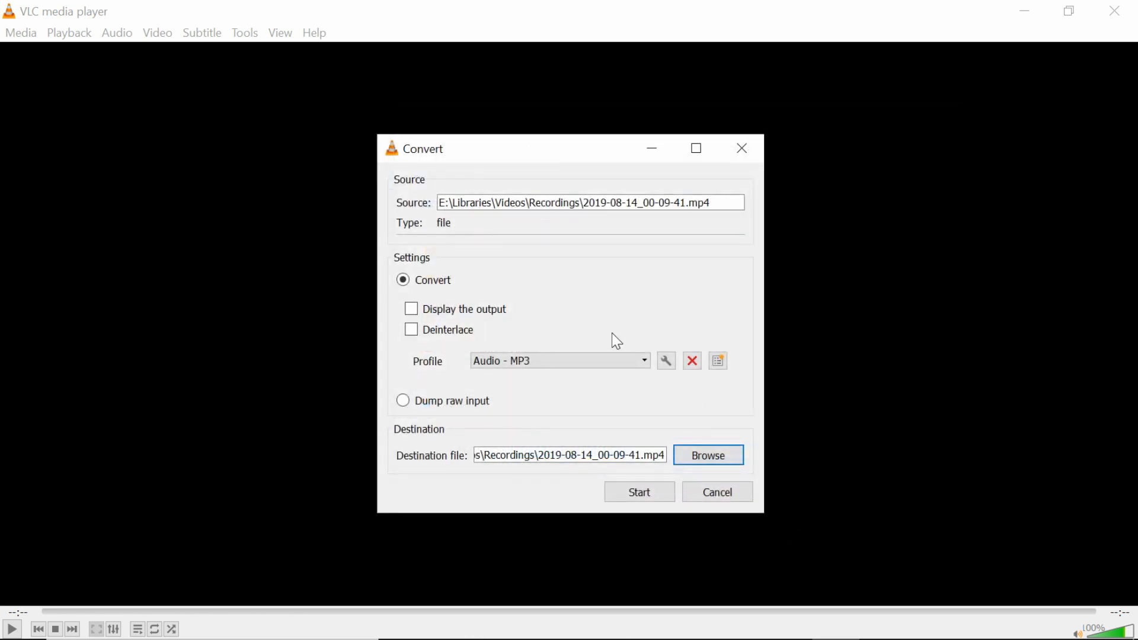
left_click(655, 497)
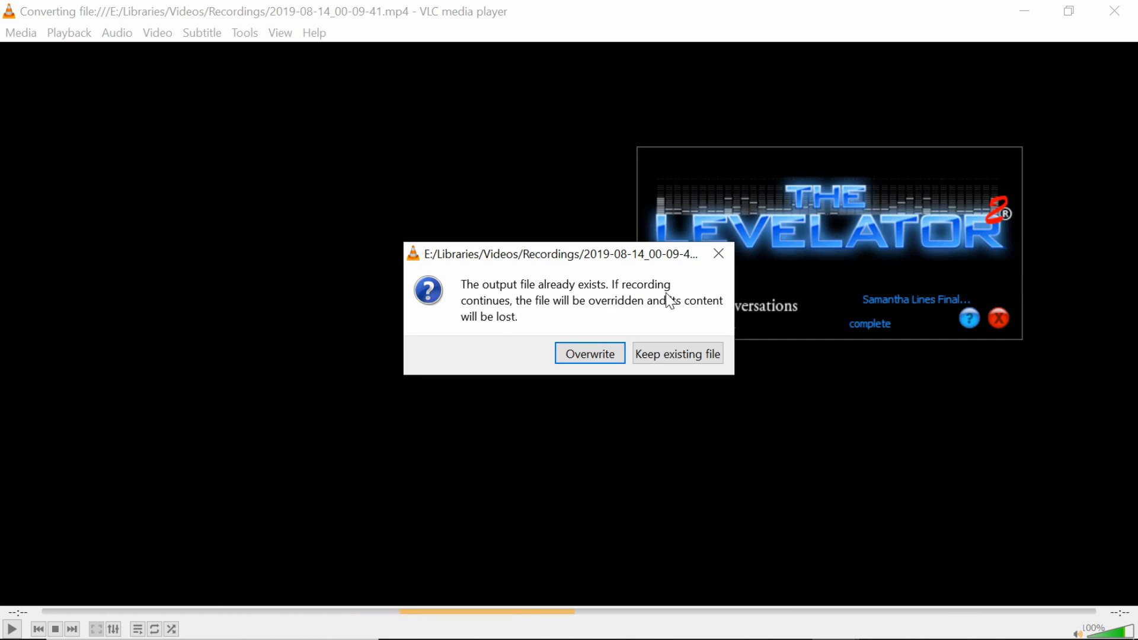
left_click(718, 254)
- Convert 2019-08-14_00-09-41.mp4 to audio with the destination file 2019-08-14_00-09-41d.mp3, and open File Explorer
left_click(21, 33)
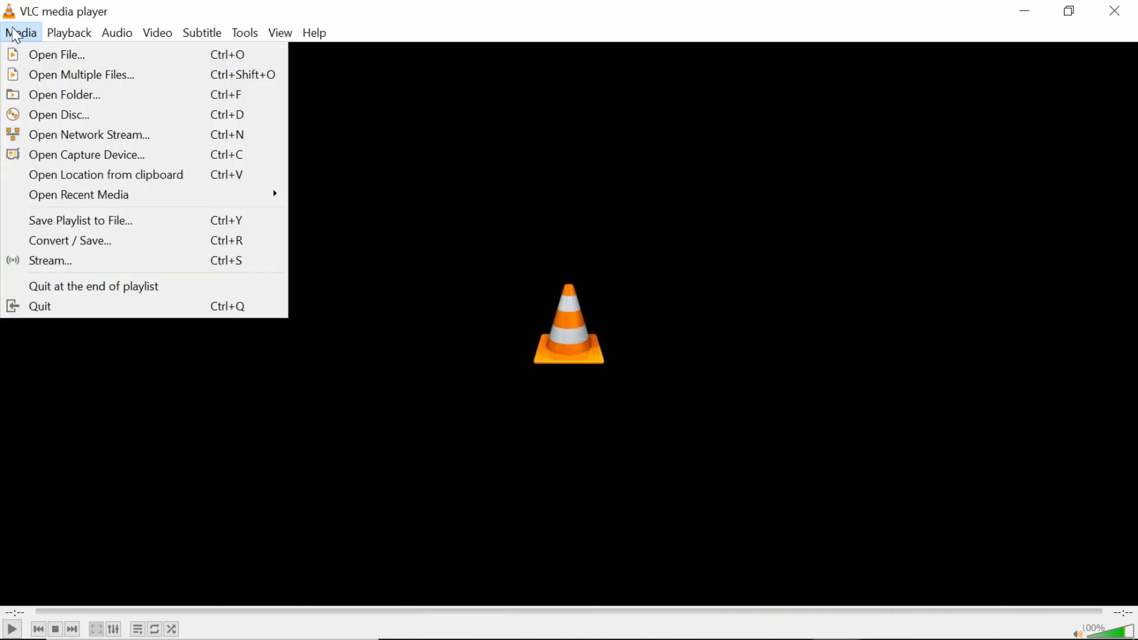
left_click(69, 241)
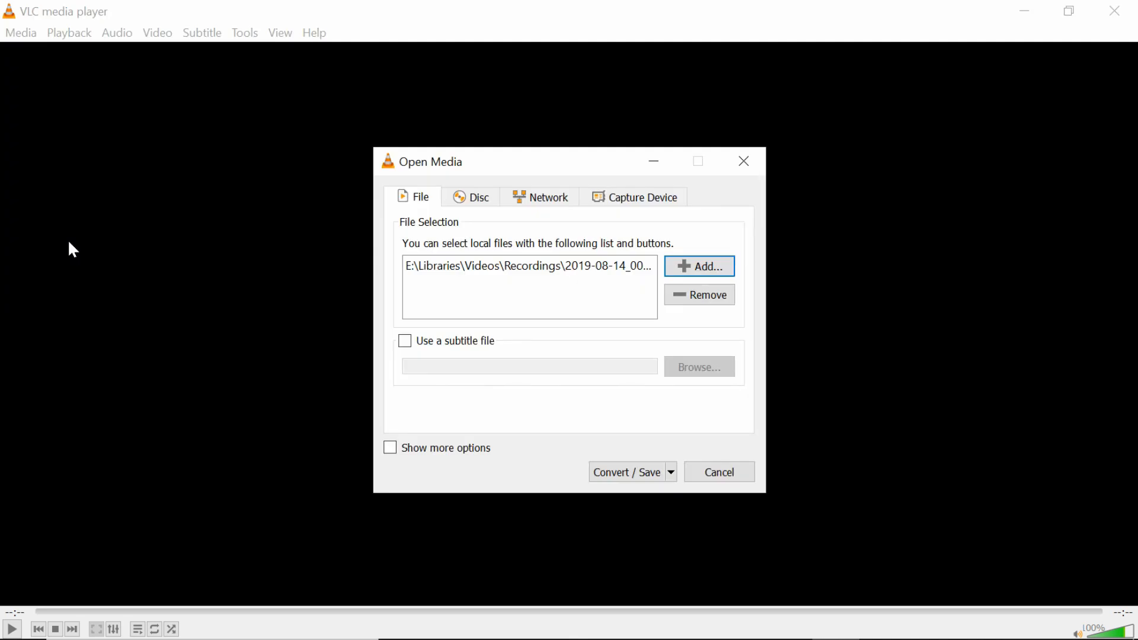
left_click(606, 472)
left_click(729, 456)
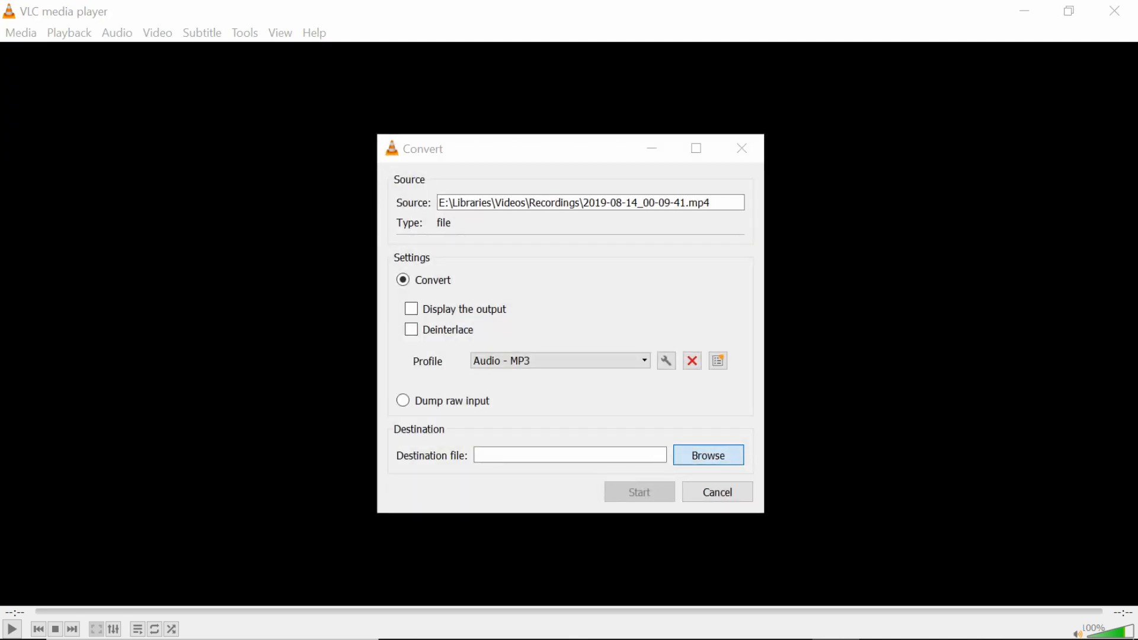
left_click(634, 455)
type("d")
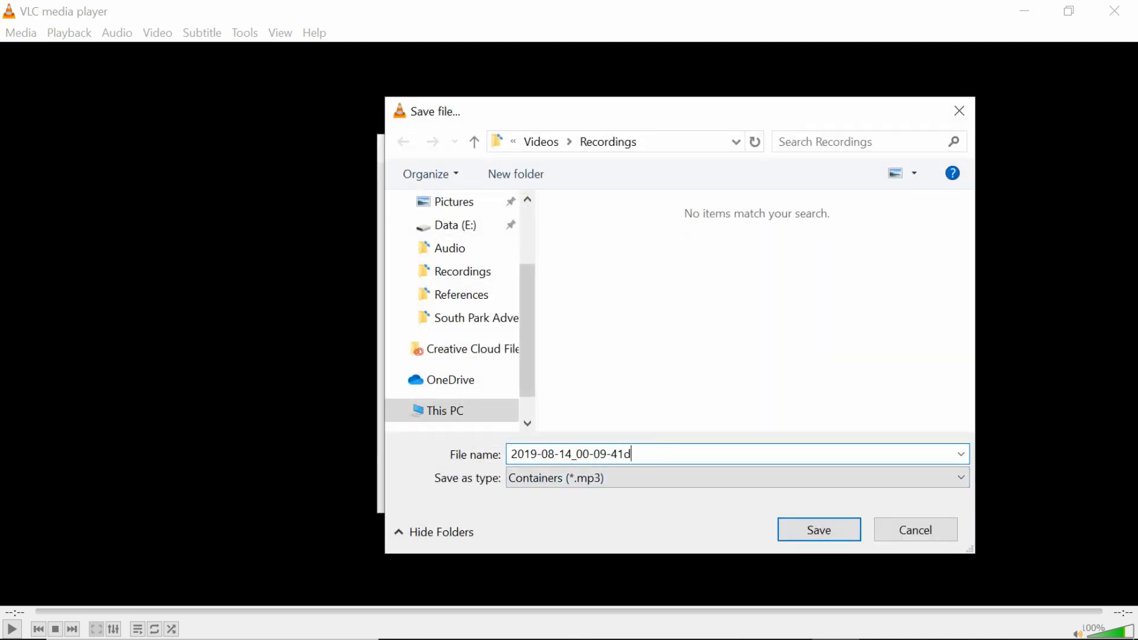
left_click(804, 530)
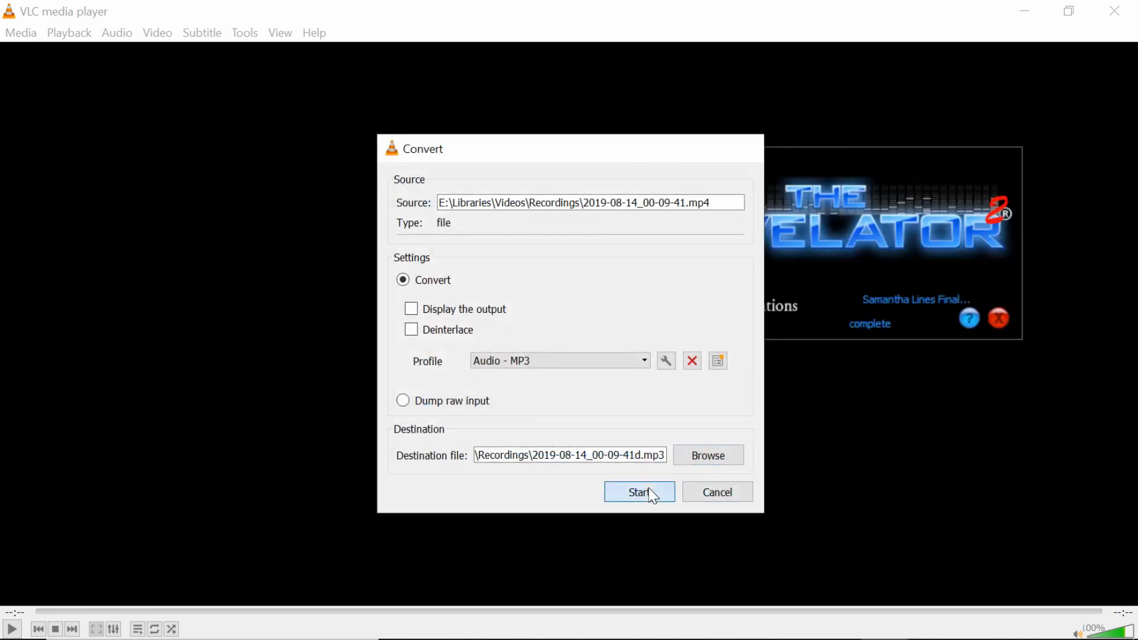
left_click(651, 491)
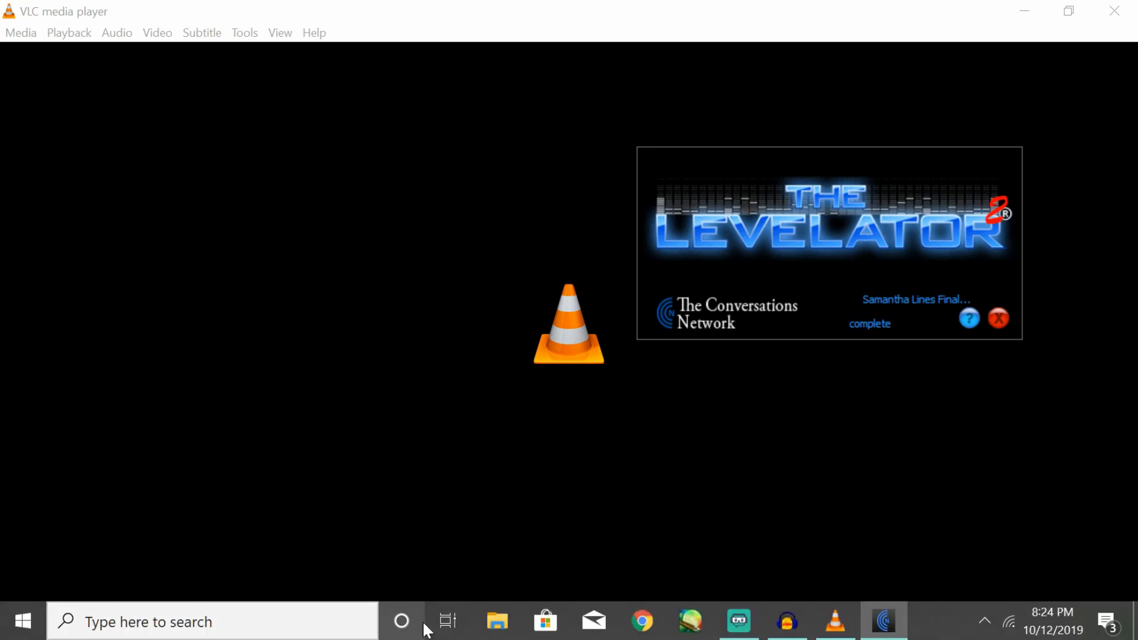
left_click(496, 622)
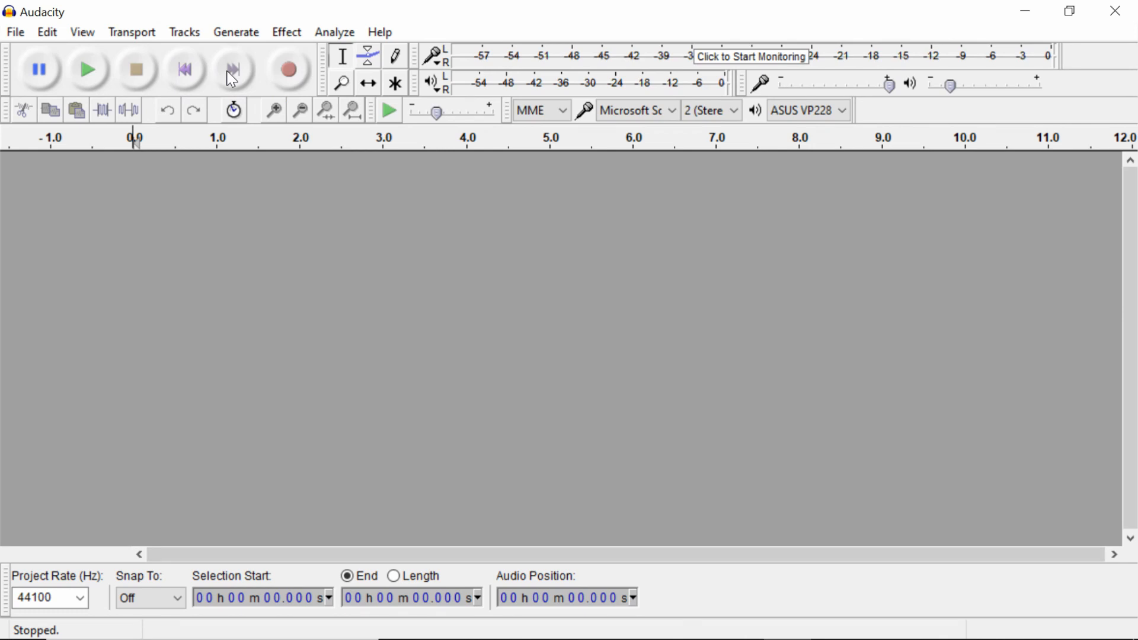
- In Audacity, record a first voice track about 5.6 s long and a second one about 1.5 s long, both from the start
left_click(300, 69)
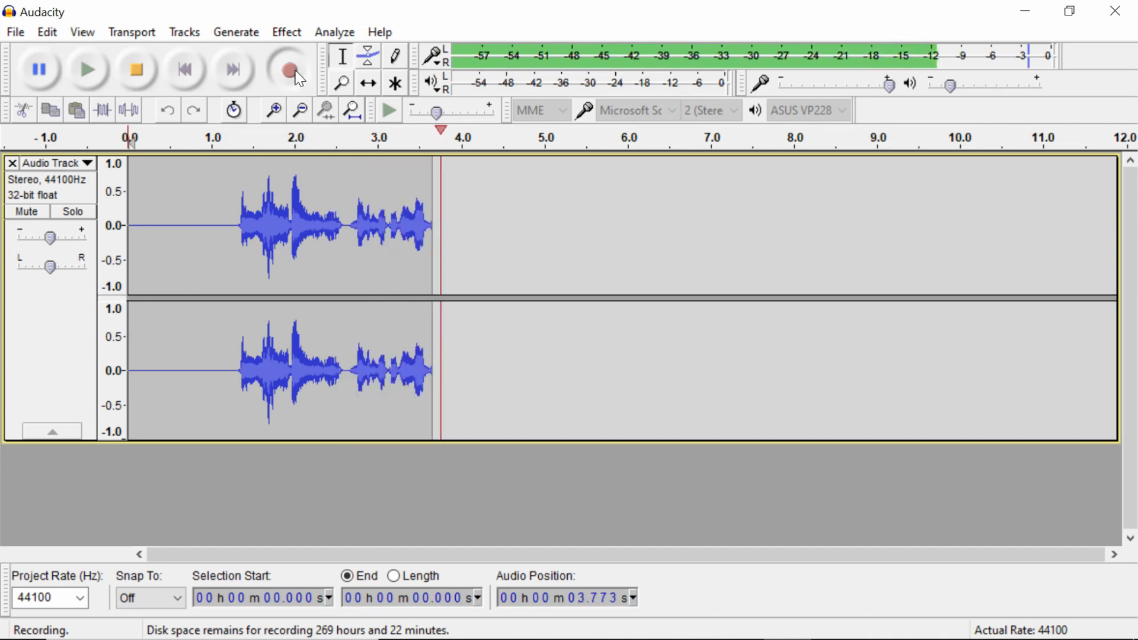
left_click(148, 79)
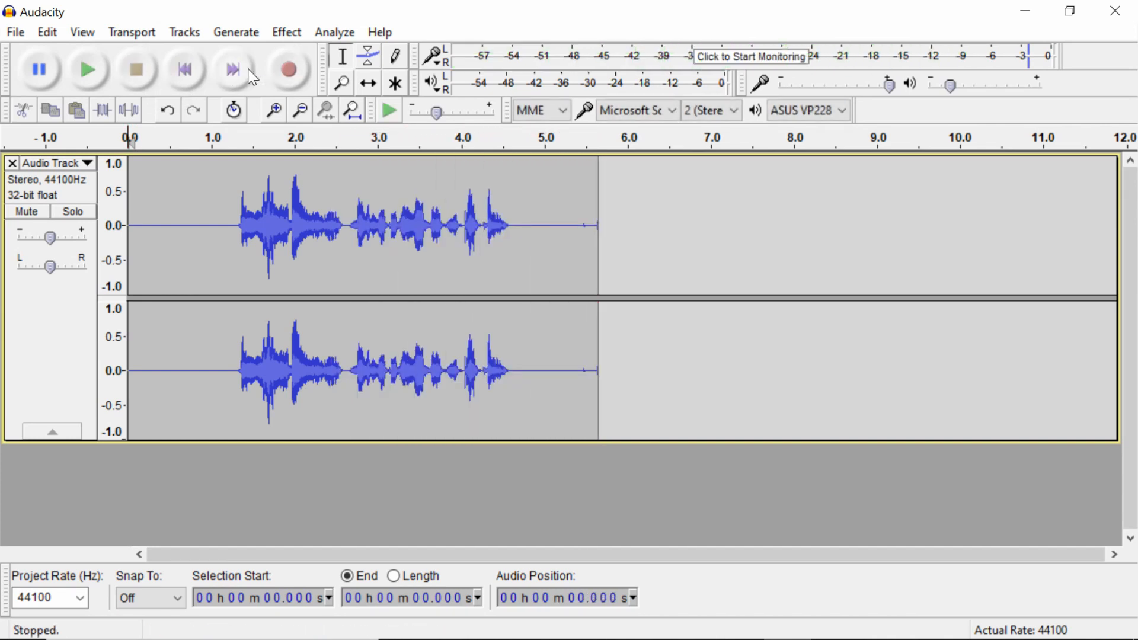
left_click(283, 74)
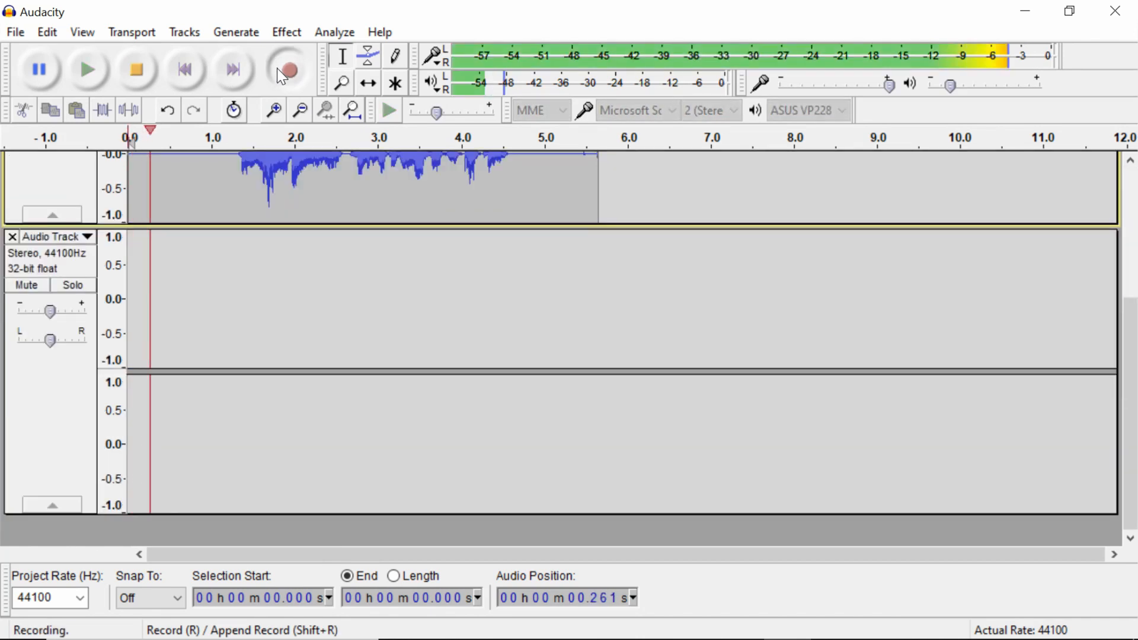
left_click(134, 67)
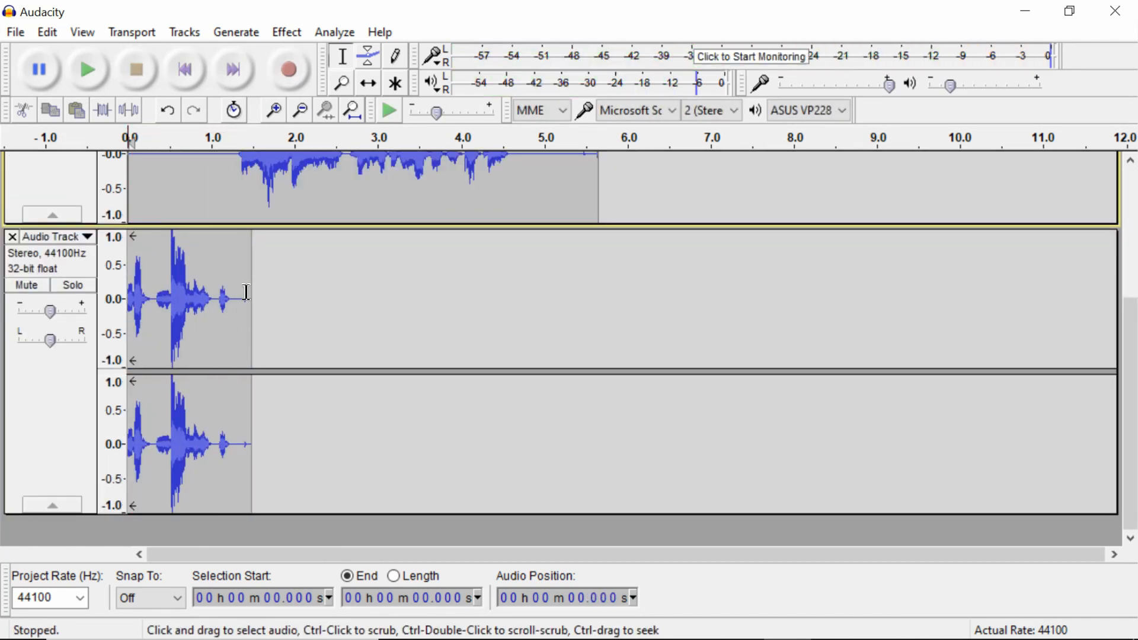
- Record a new voice track starting at about 5.7 s, just past the first clip's end, and delete the short second track
scroll(246, 290, "up", 5)
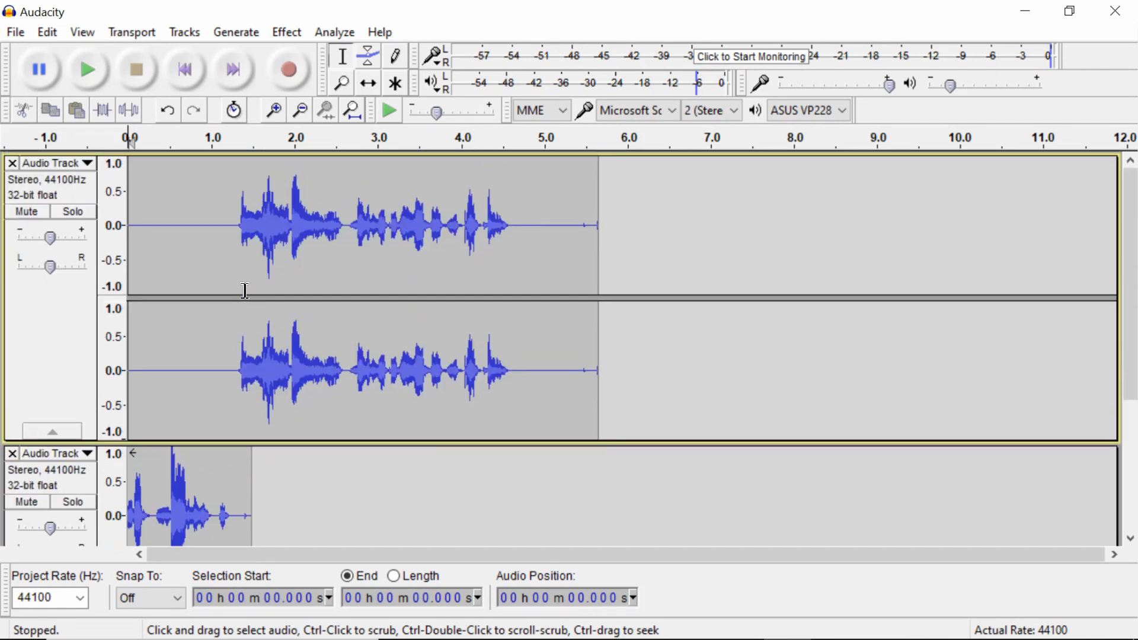
left_click(602, 229)
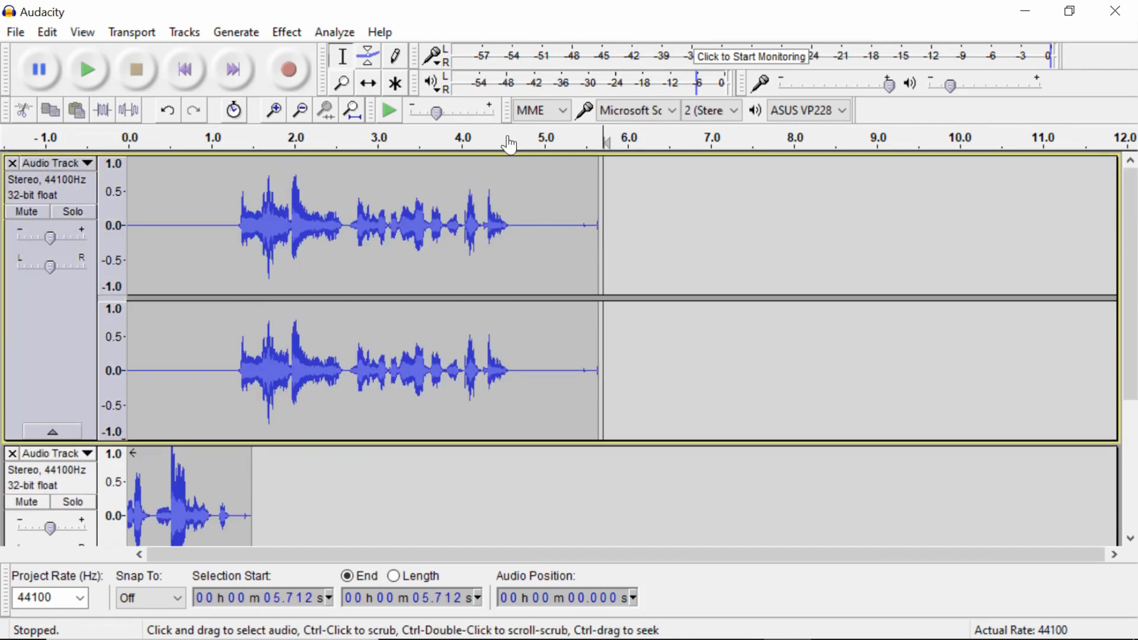
left_click(304, 69)
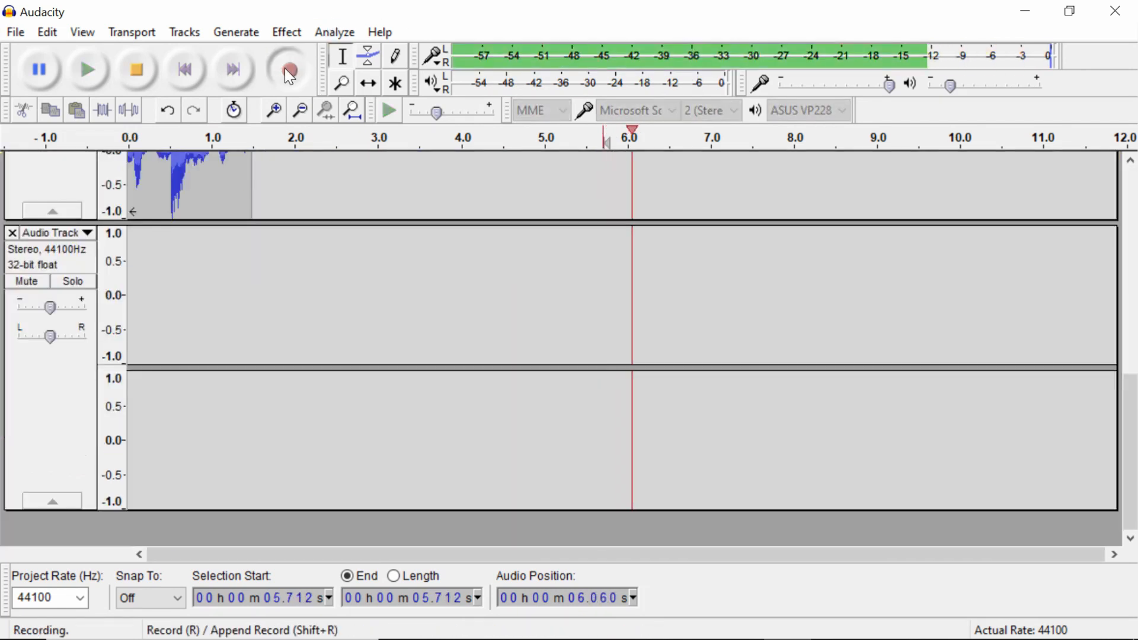
left_click(141, 81)
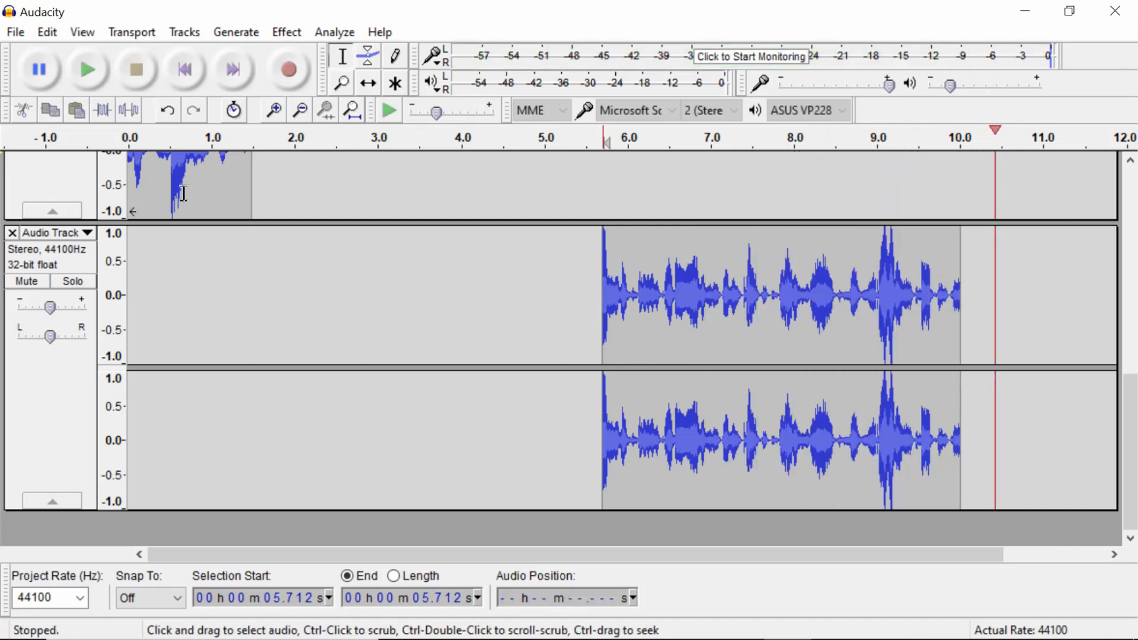
scroll(25, 337, "up", 7)
left_click(12, 377)
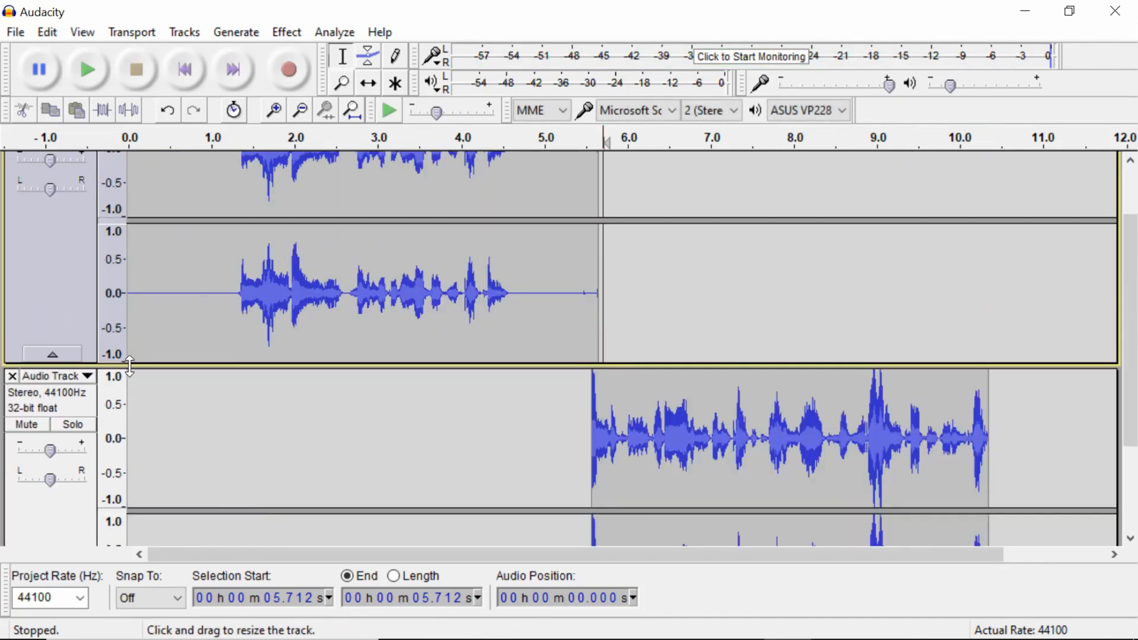
- Record another voice track from the project start while raising the system volume to 22, and delete that track
left_click(193, 76)
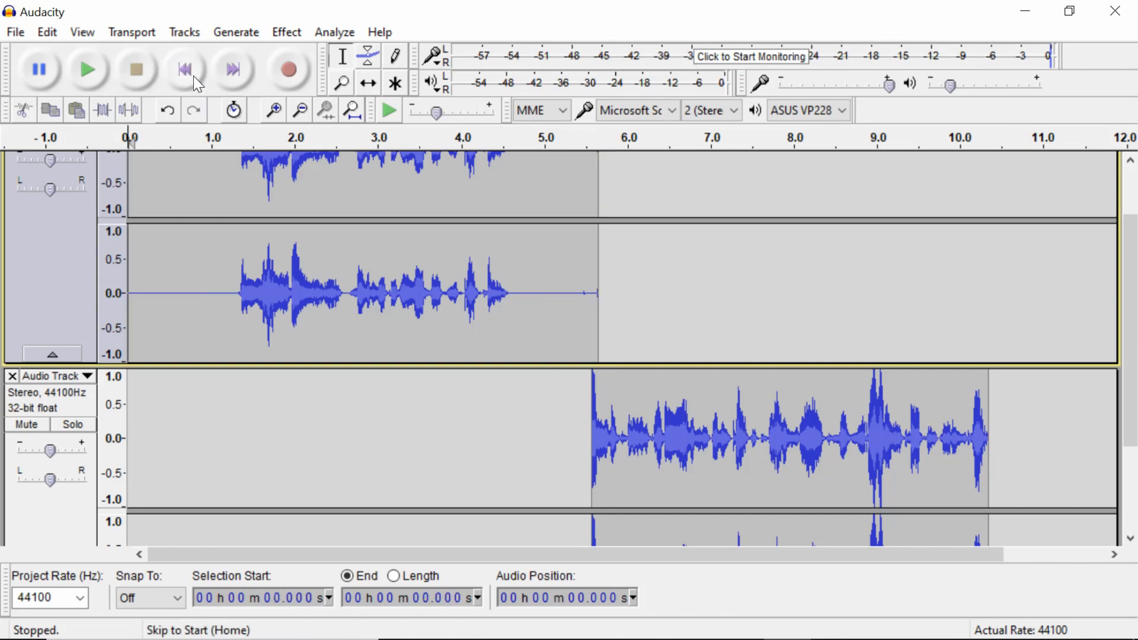
left_click(292, 71)
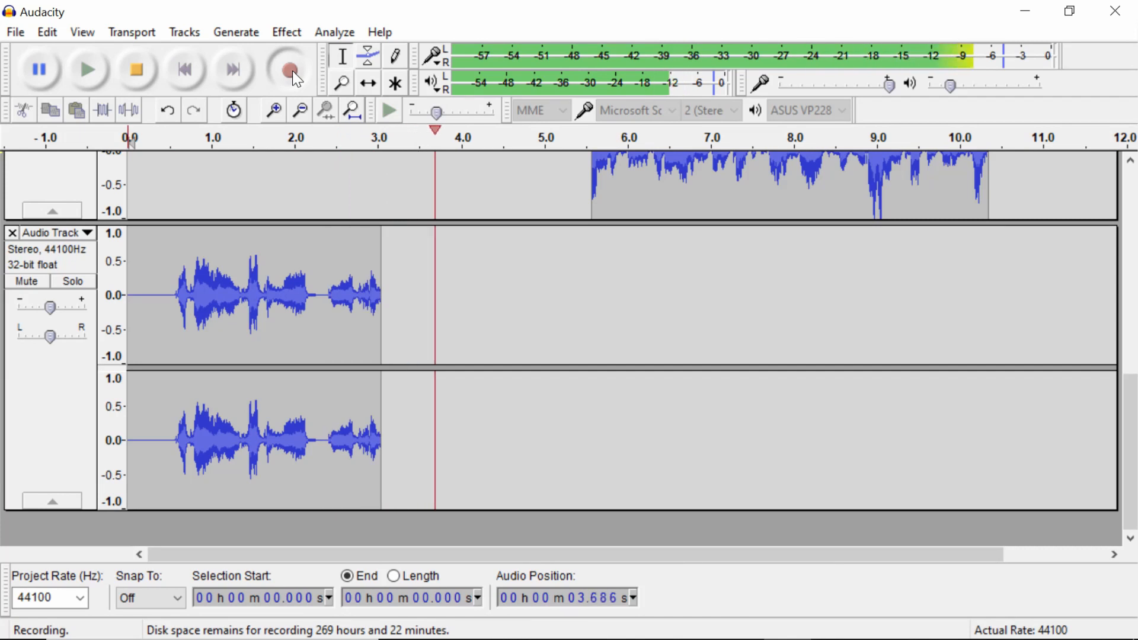
key("XF86AudioRaiseVolume")
key("XF86AudioRaiseVolume")
key("XF86AudioRaiseVolume")
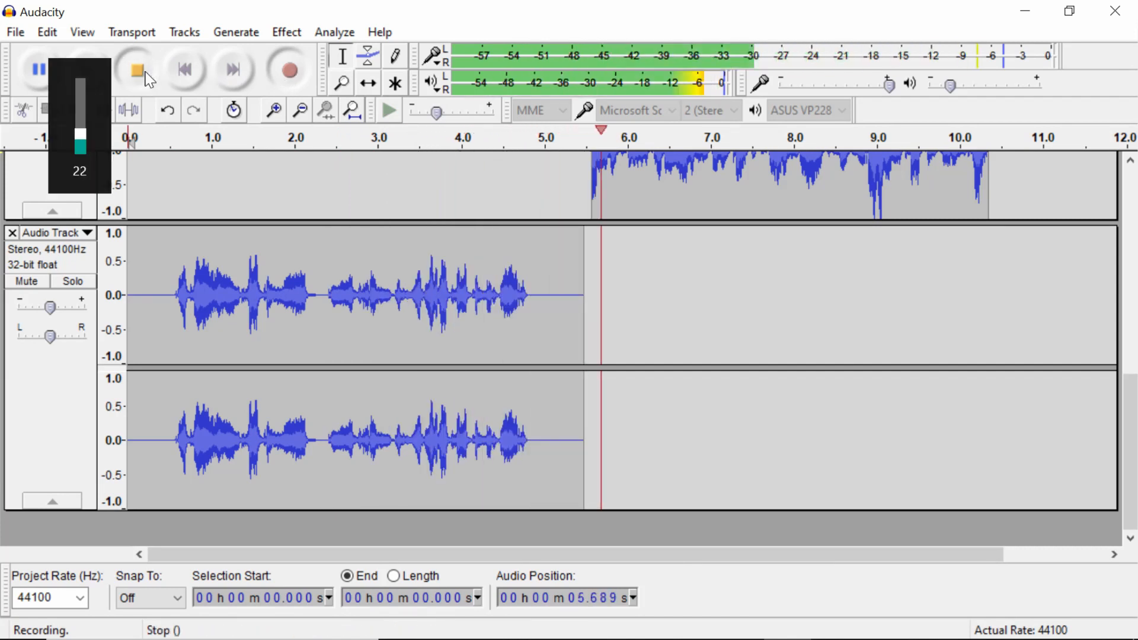
left_click(136, 70)
left_click(12, 234)
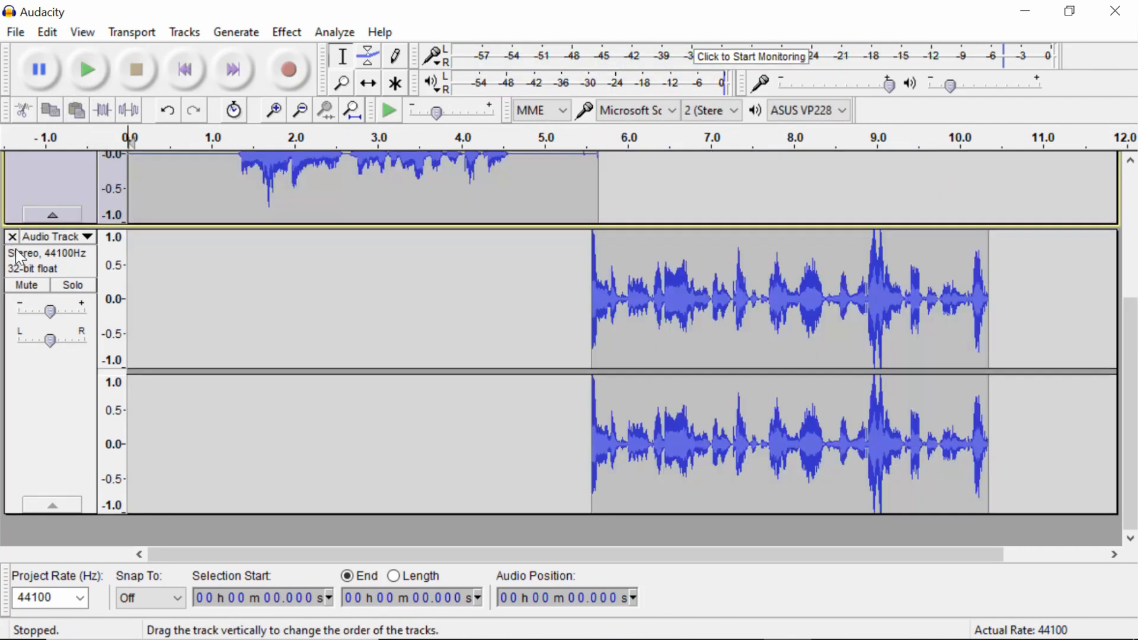
- Activate the Time Shift Tool and return to the Selection Tool
scroll(228, 359, "up", 4)
scroll(221, 359, "down", 4)
scroll(468, 367, "up", 3)
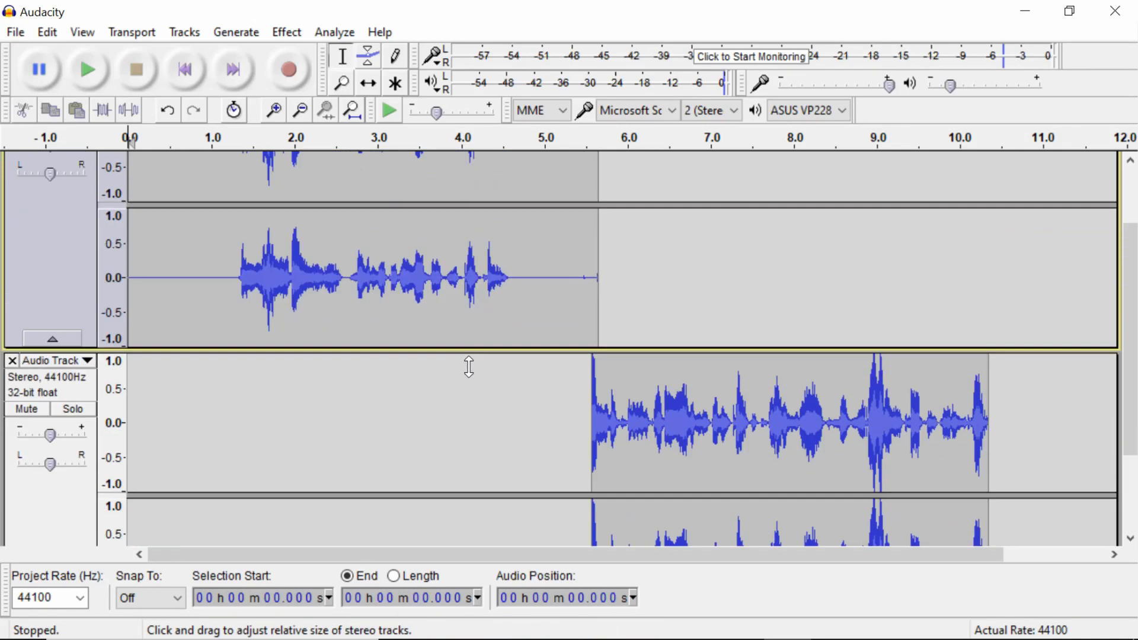
left_click(369, 83)
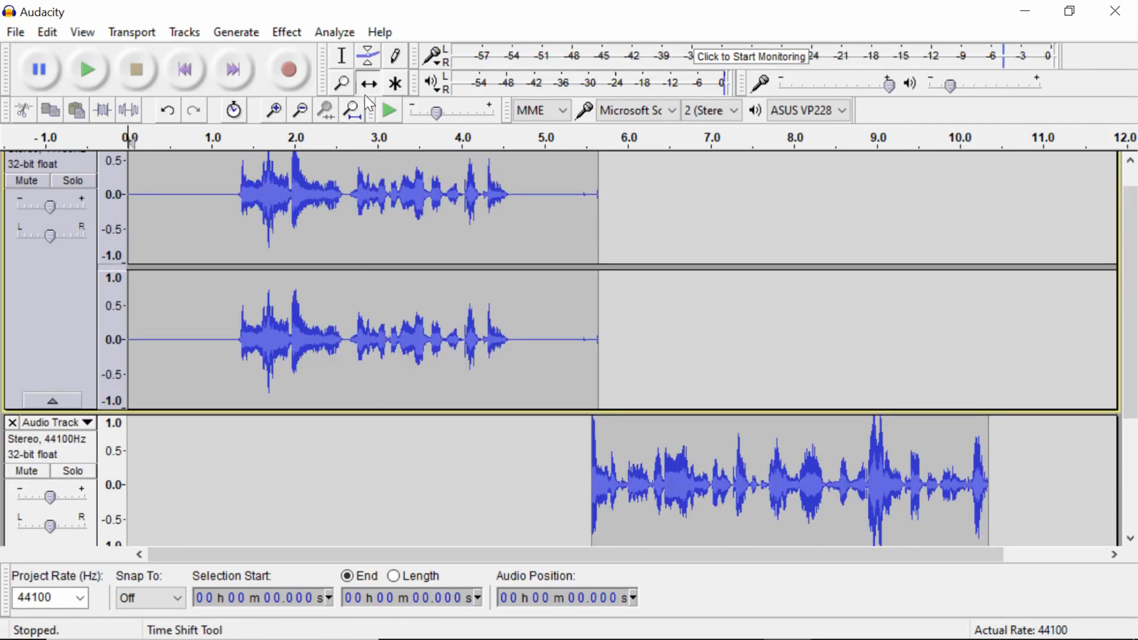
left_click(343, 57)
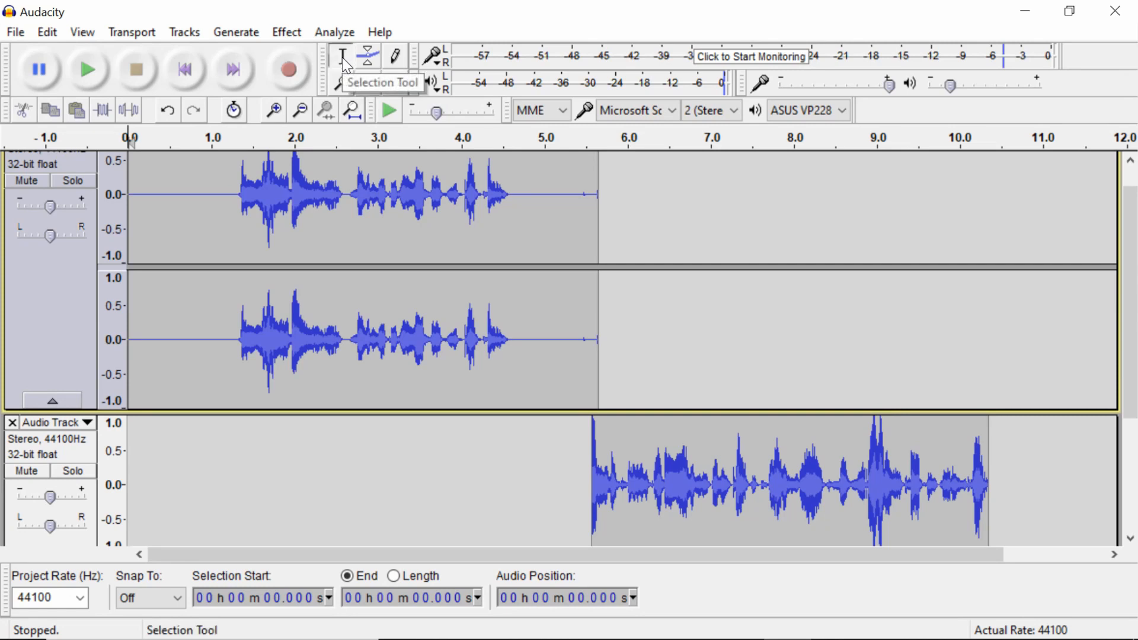
- Select the audio from about 2.65 s to 3.6 s in the first track
left_click_drag(225, 186, 520, 193)
scroll(620, 389, "up", 1)
left_click(454, 323)
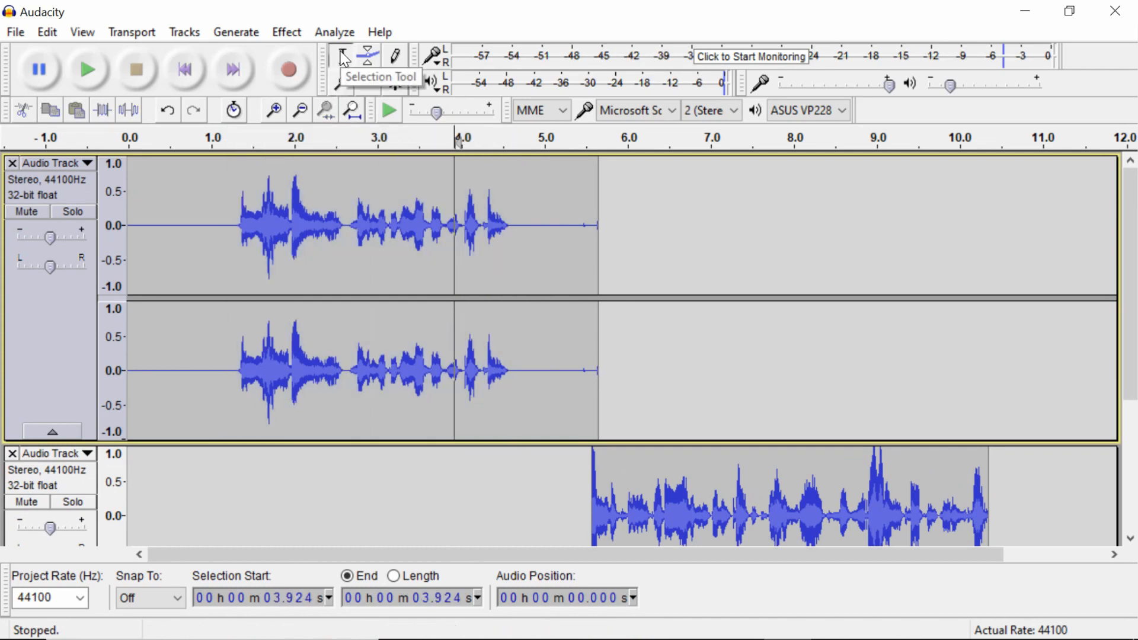
left_click_drag(350, 226, 425, 225)
- Use the Zoom Tool to zoom in on the selected audio and back out to the original magnification
left_click(342, 84)
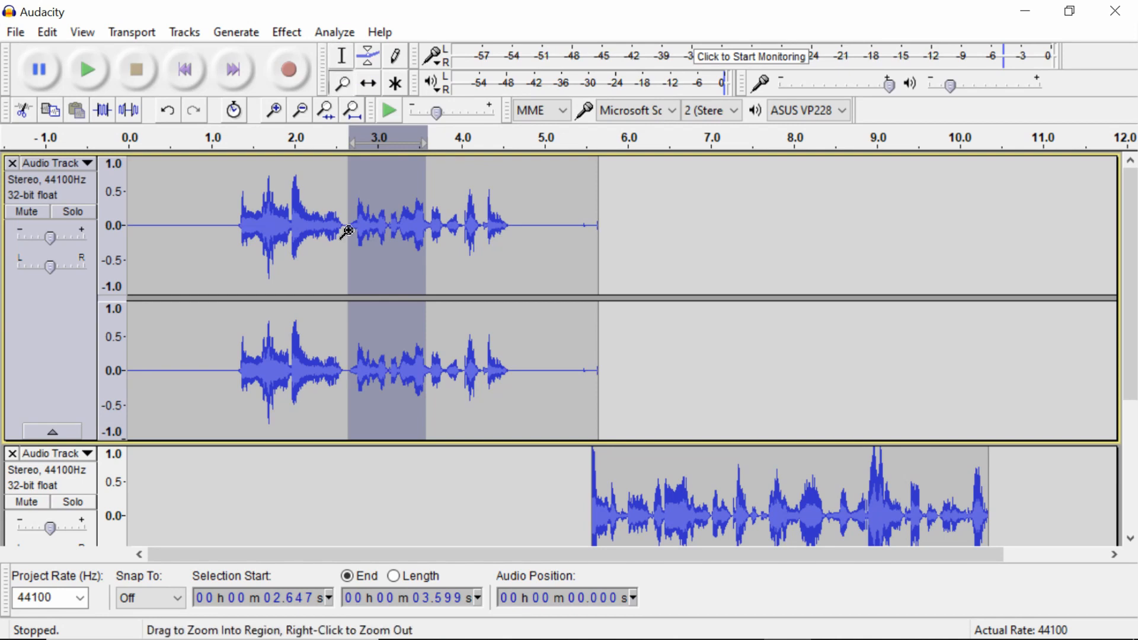
left_click(347, 234)
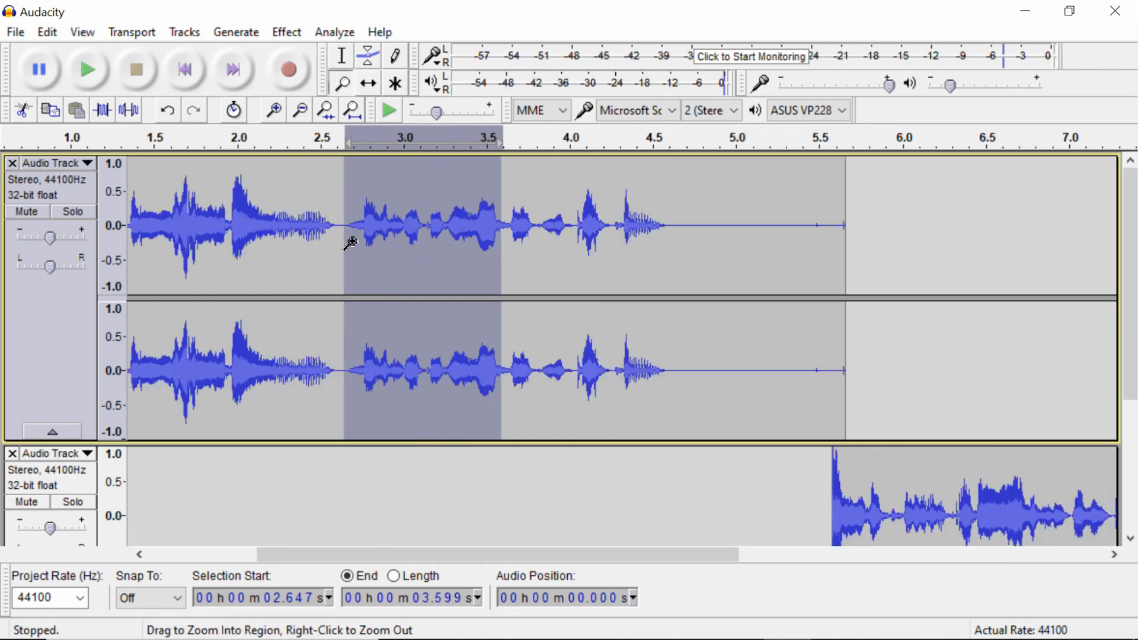
right_click(351, 243)
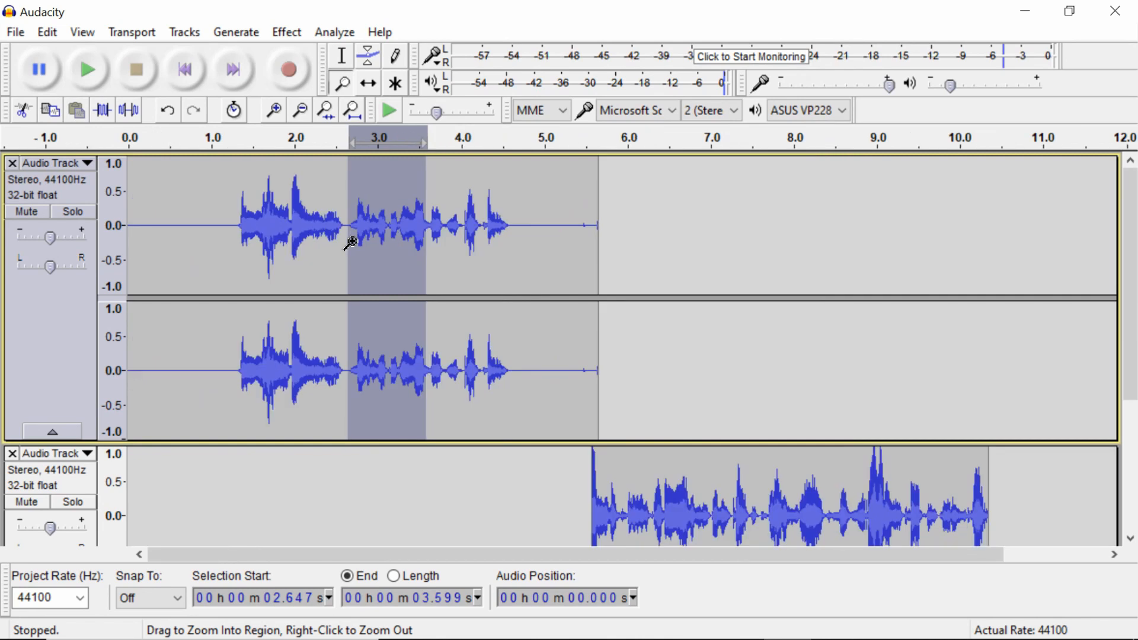
left_click(351, 243)
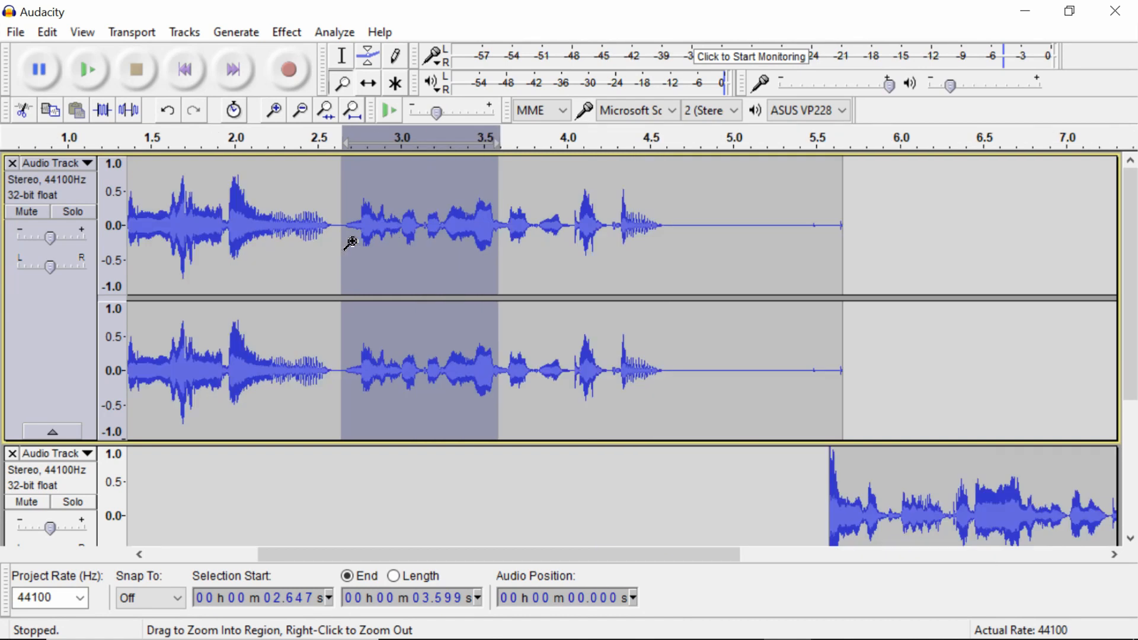
left_click(351, 243)
right_click(351, 243)
right_click(351, 243)
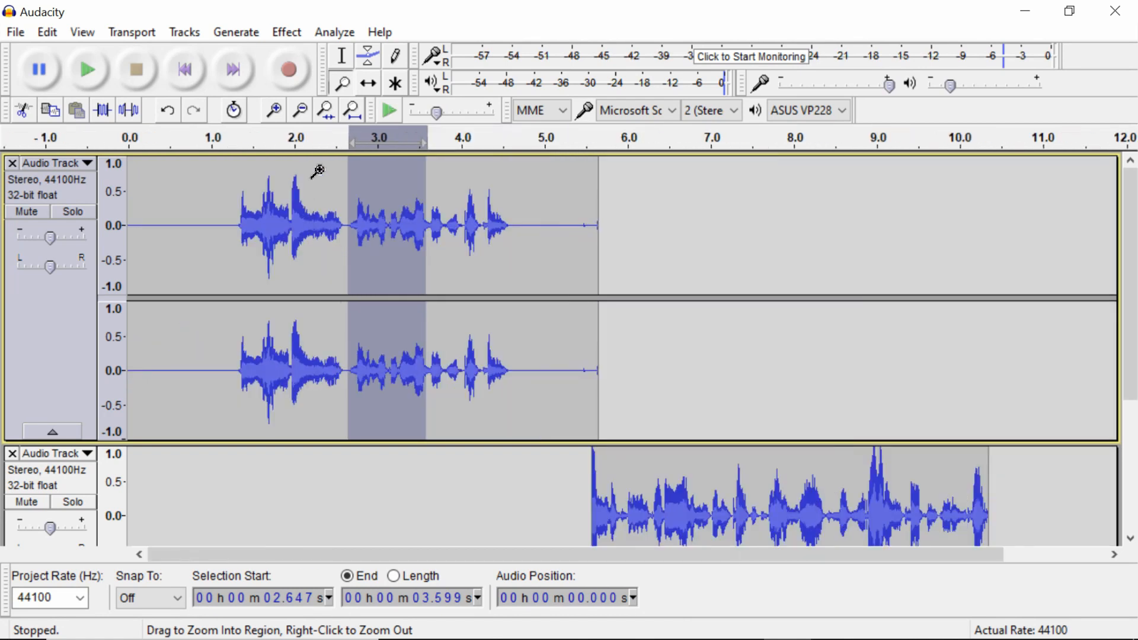
- Split the first track's clip at about 2.65 s and try moving its second part with the Time Shift Tool
left_click(366, 190)
left_click(373, 87)
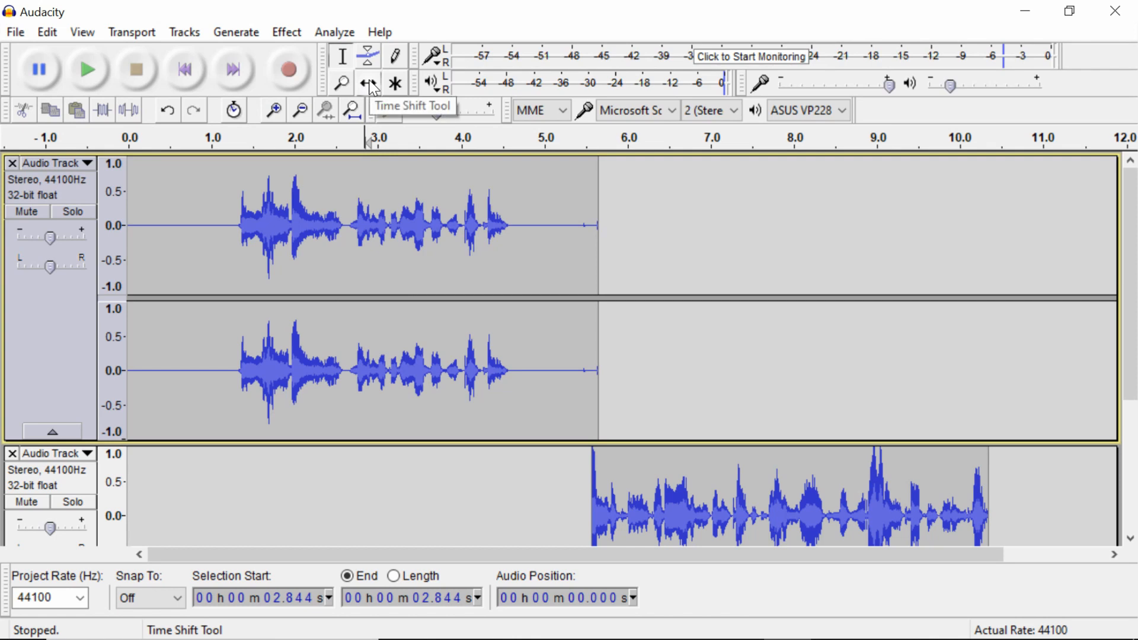
mouse_move(379, 221)
left_mouse_down()
mouse_move(668, 221)
mouse_move(382, 218)
left_mouse_up()
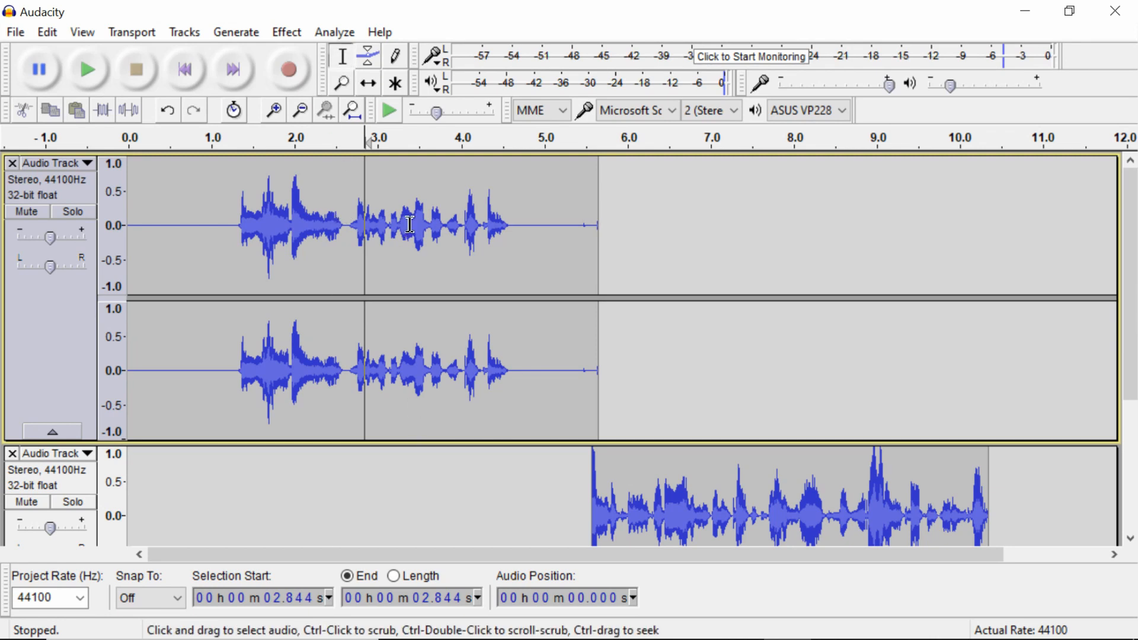
left_click(348, 224)
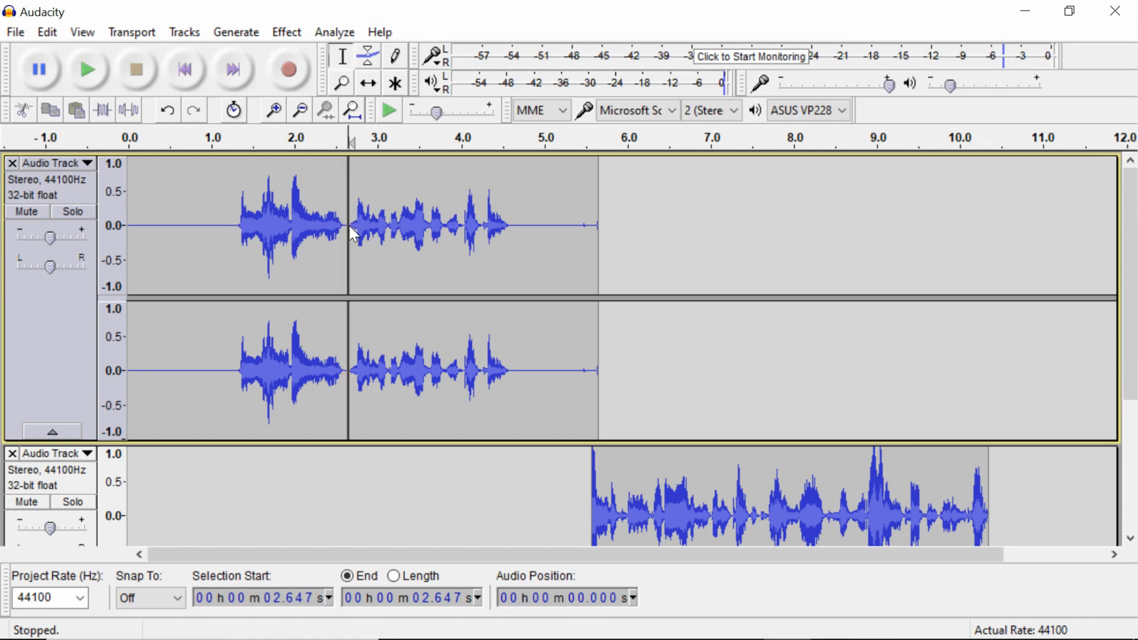
left_click(368, 84)
mouse_move(403, 202)
left_mouse_down()
mouse_move(538, 213)
mouse_move(413, 219)
left_mouse_up()
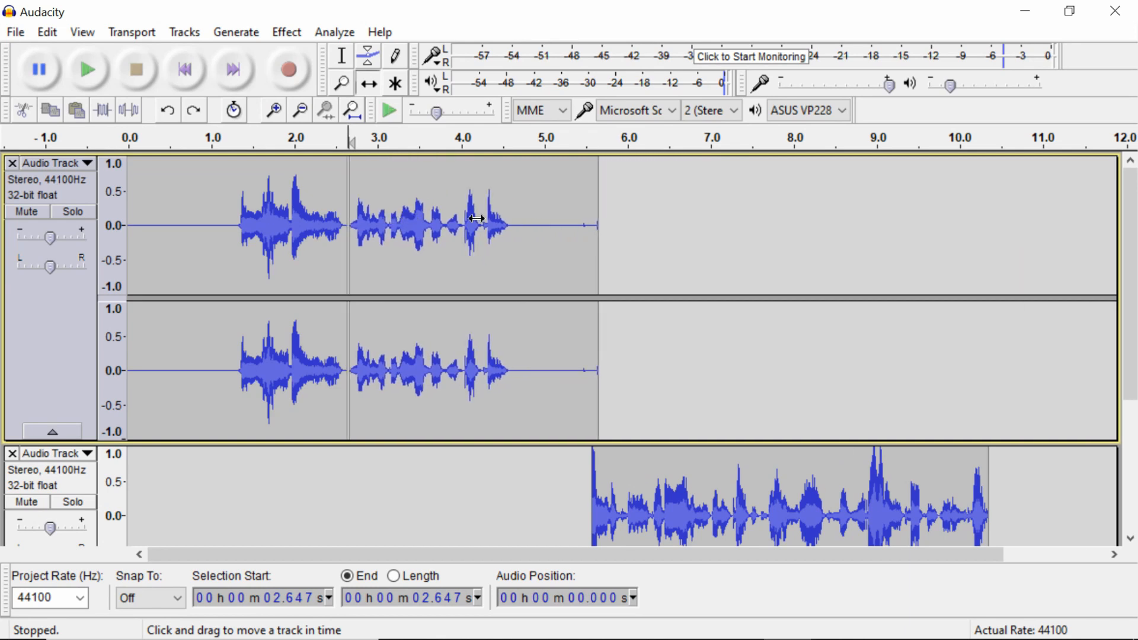
- Rejoin the first track's split clip and shift the whole clip slightly earlier, just past the project start, with the Time Shift Tool
left_click(342, 48)
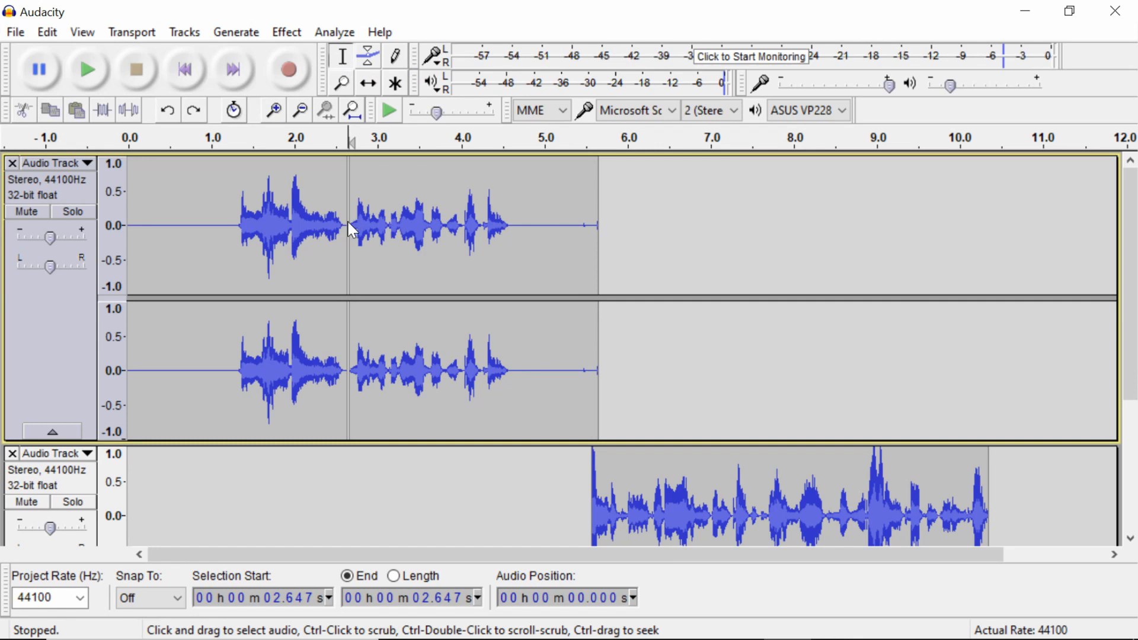
left_click(363, 213)
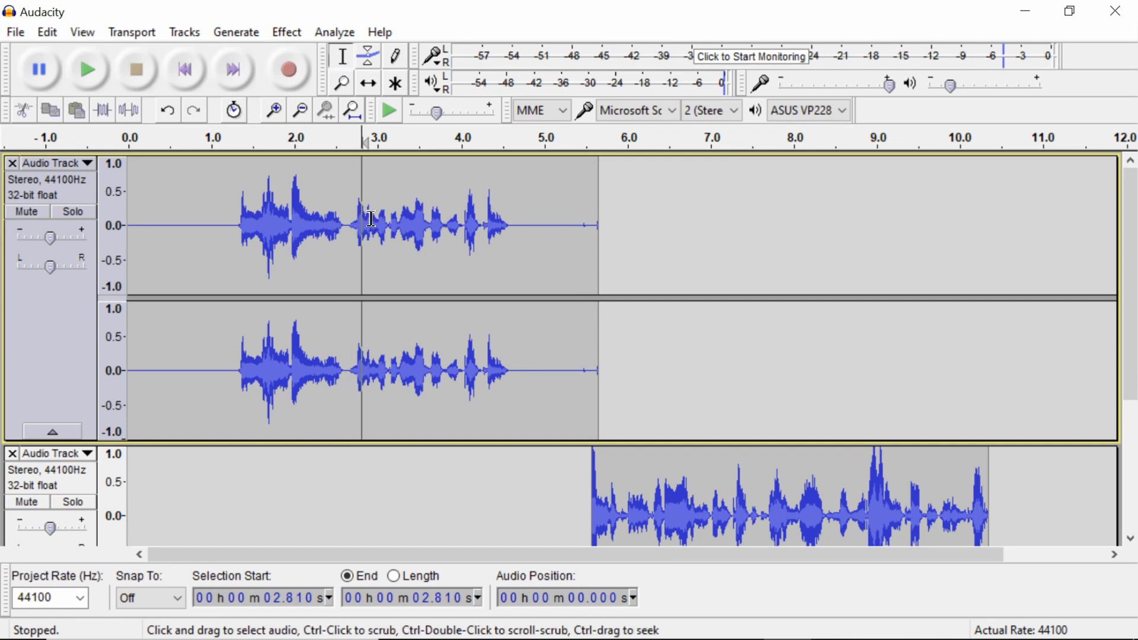
left_click(309, 211)
left_click(368, 83)
mouse_move(355, 242)
left_mouse_down()
mouse_move(506, 242)
mouse_move(349, 237)
left_mouse_up()
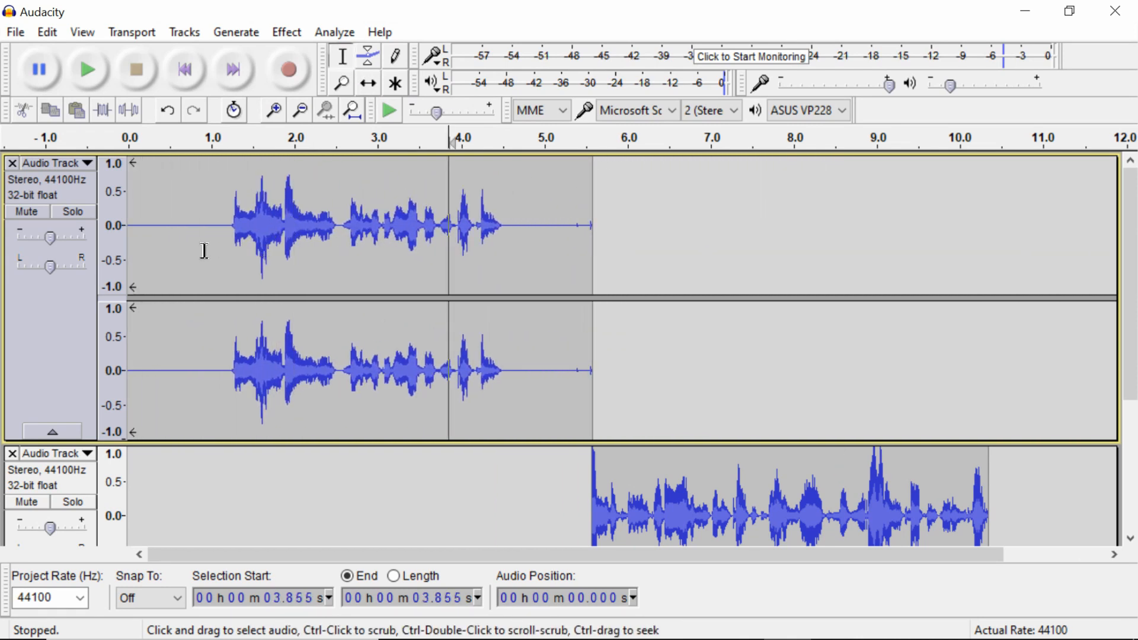
- Raise the first track's gain above 0 dB and lower the second track's gain
mouse_move(52, 239)
left_mouse_down()
mouse_move(38, 237)
mouse_move(55, 244)
left_mouse_up()
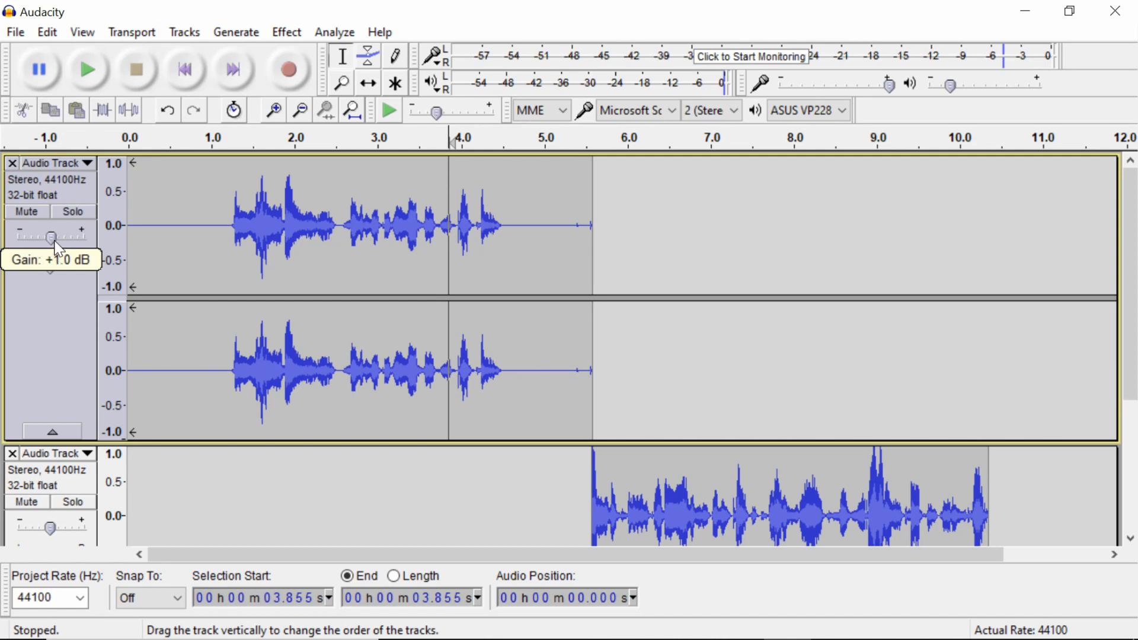
scroll(225, 242, "down", 5)
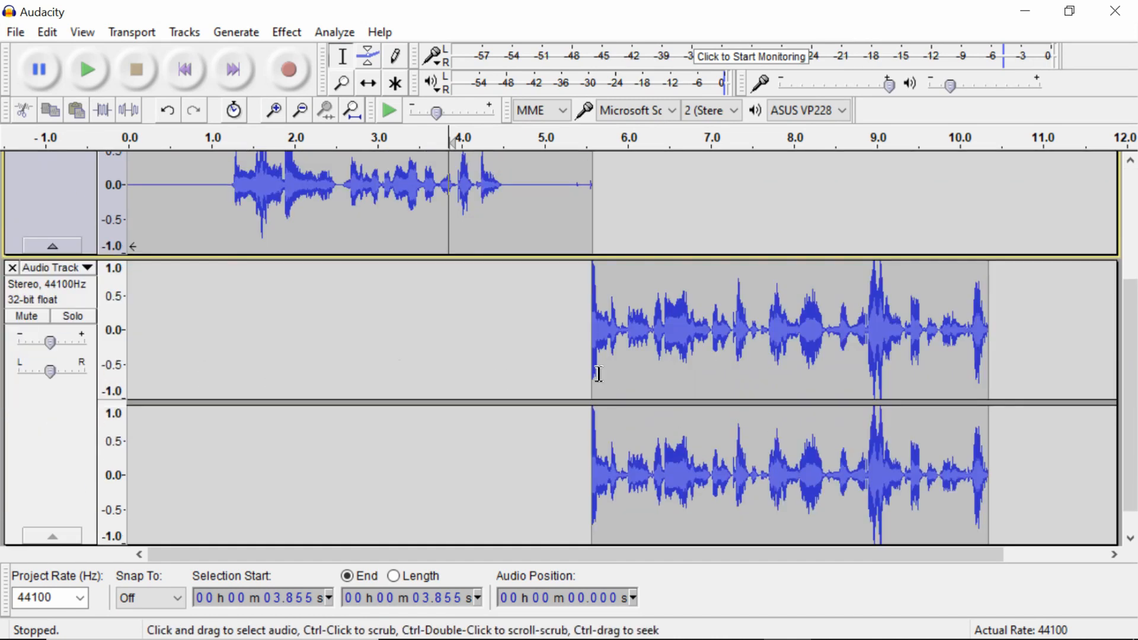
left_click_drag(50, 342, 41, 342)
scroll(211, 348, "up", 5)
mouse_move(50, 237)
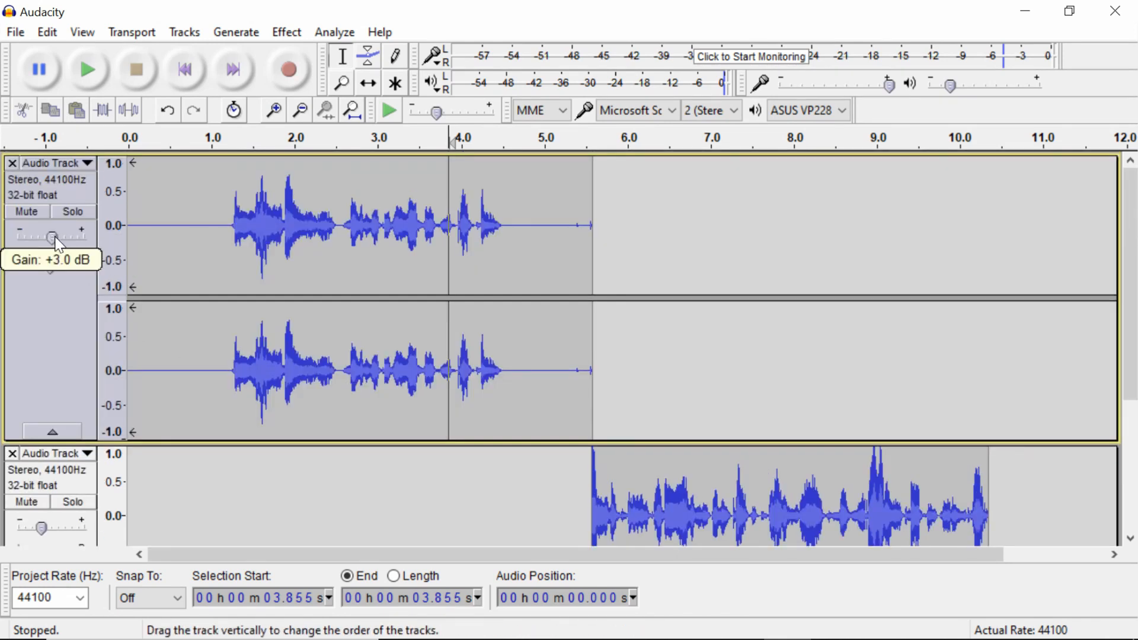
- Shift the second track's clip to the project start with the Time Shift Tool so it overlaps the first clip
scroll(247, 331, "down", 3)
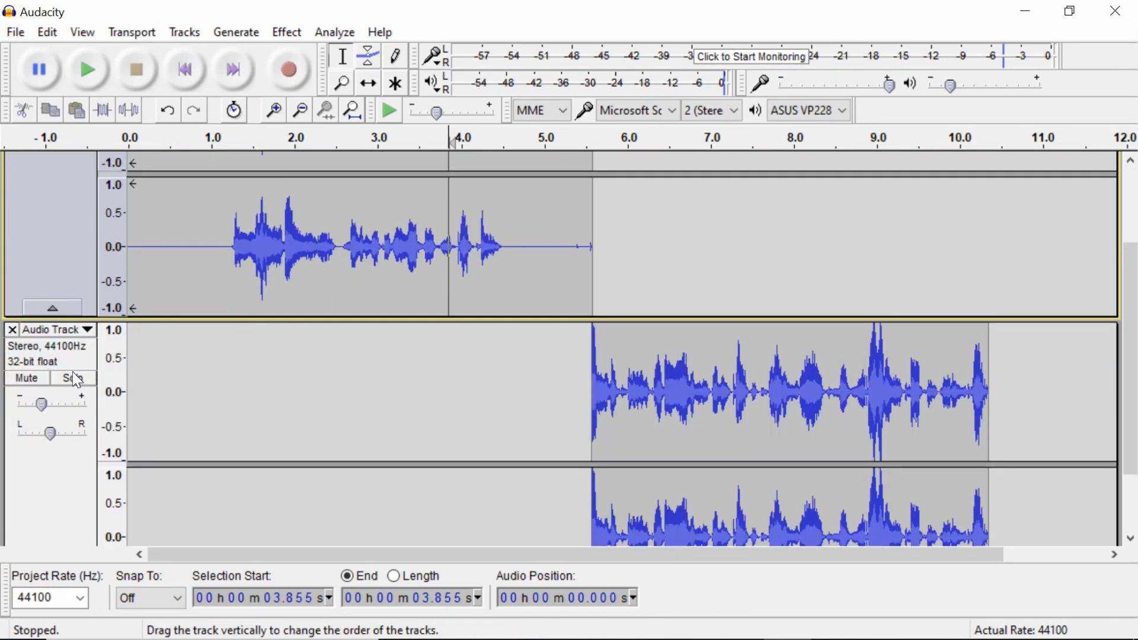
left_click(368, 83)
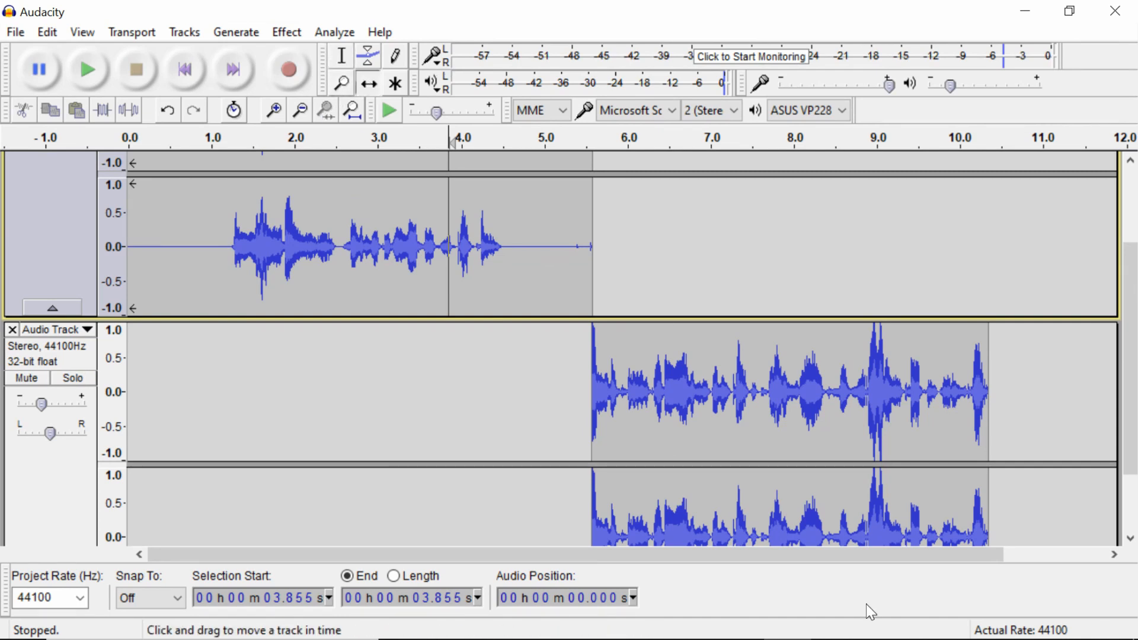
left_click_drag(891, 390, 422, 392)
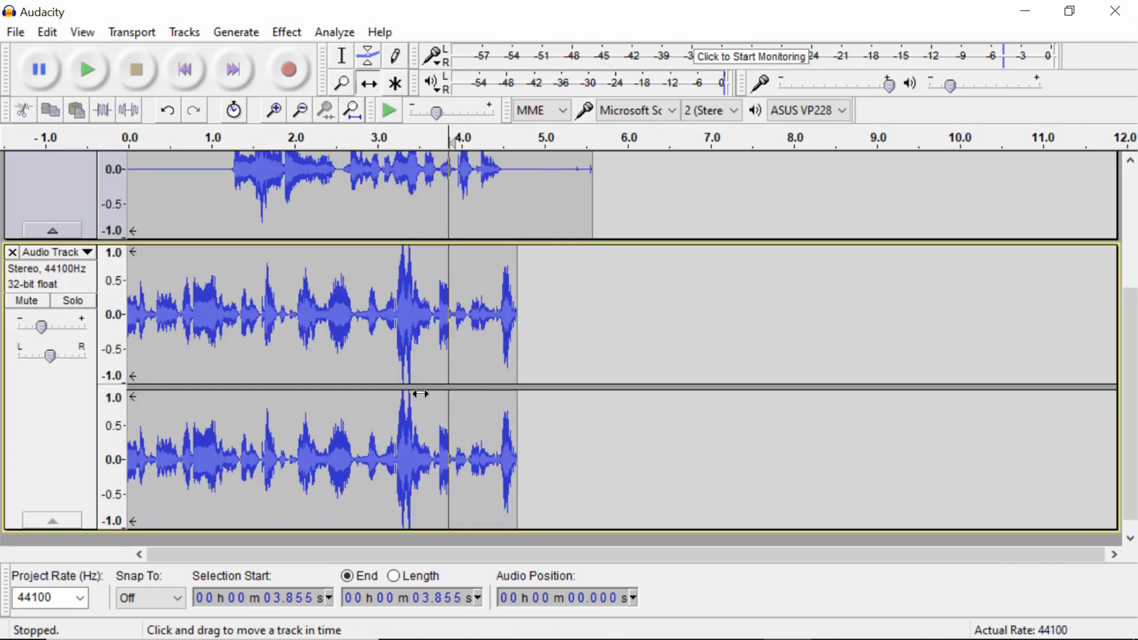
- Play both overlapping tracks from the project start for about four seconds and stop playback
left_click(173, 62)
left_click(83, 64)
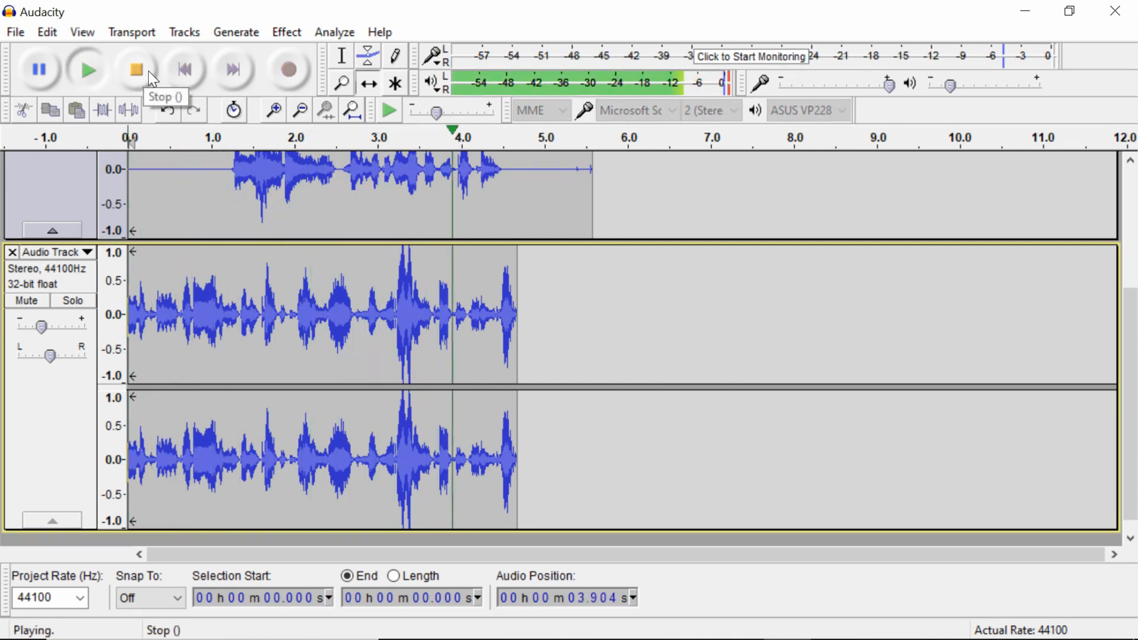
left_click(148, 70)
- Shift the second track's clip so it starts where the first clip ends, at about 5.6 s, and activate the Selection Tool
scroll(582, 345, "up", 3)
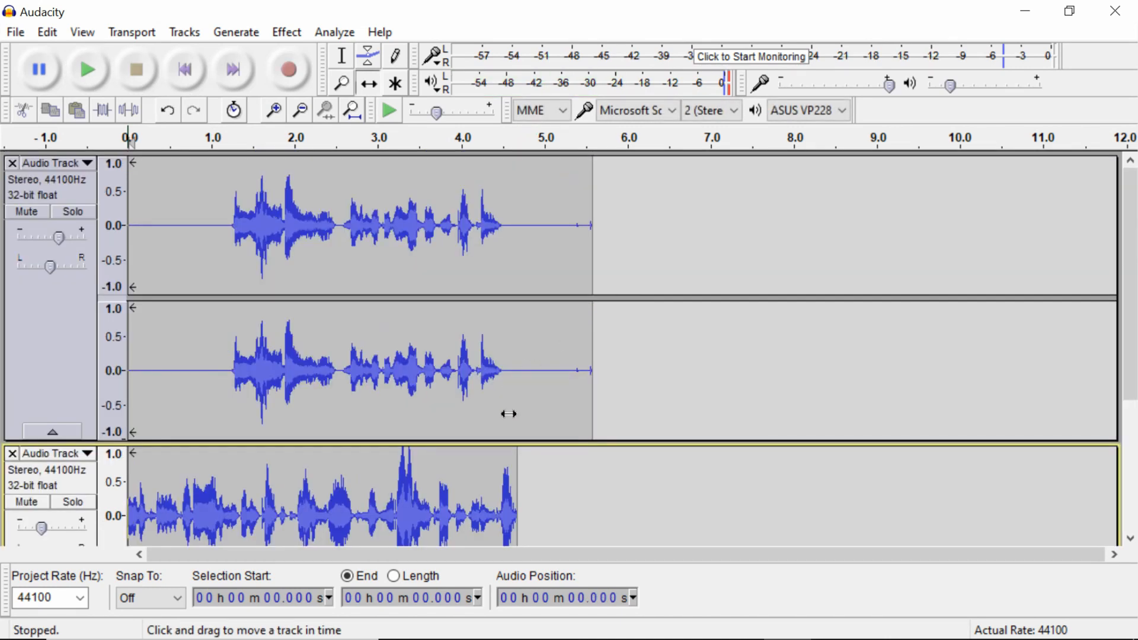
left_click_drag(499, 465, 964, 503)
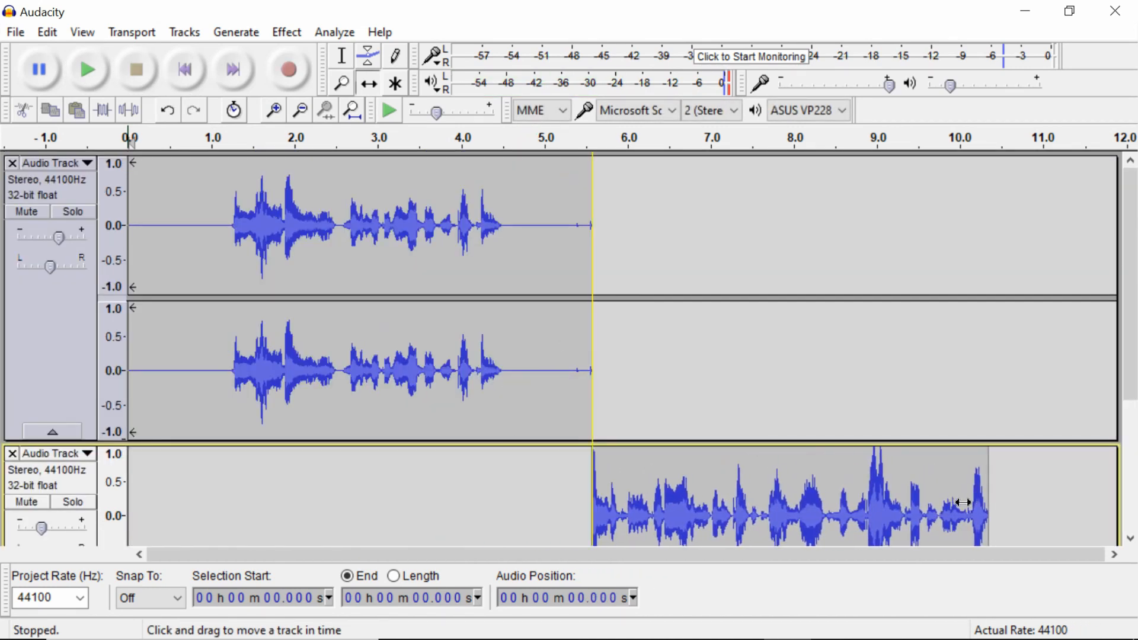
scroll(963, 503, "down", 3)
left_click(343, 64)
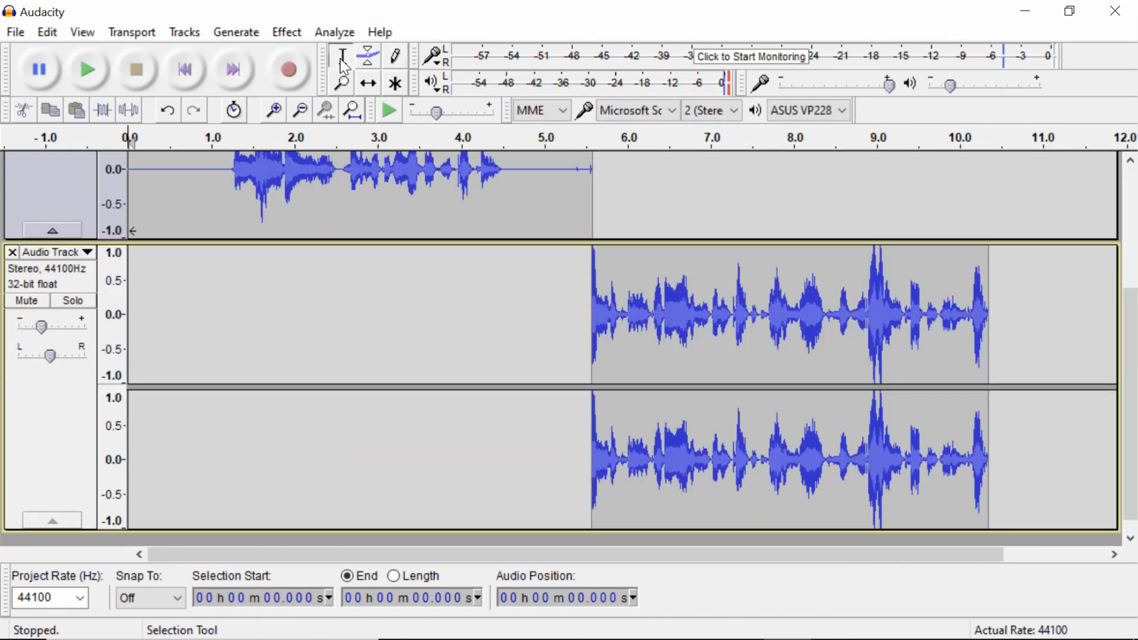
- Mute the first track, play the project from about 3.84 s, and stop playback
scroll(296, 324, "up", 3)
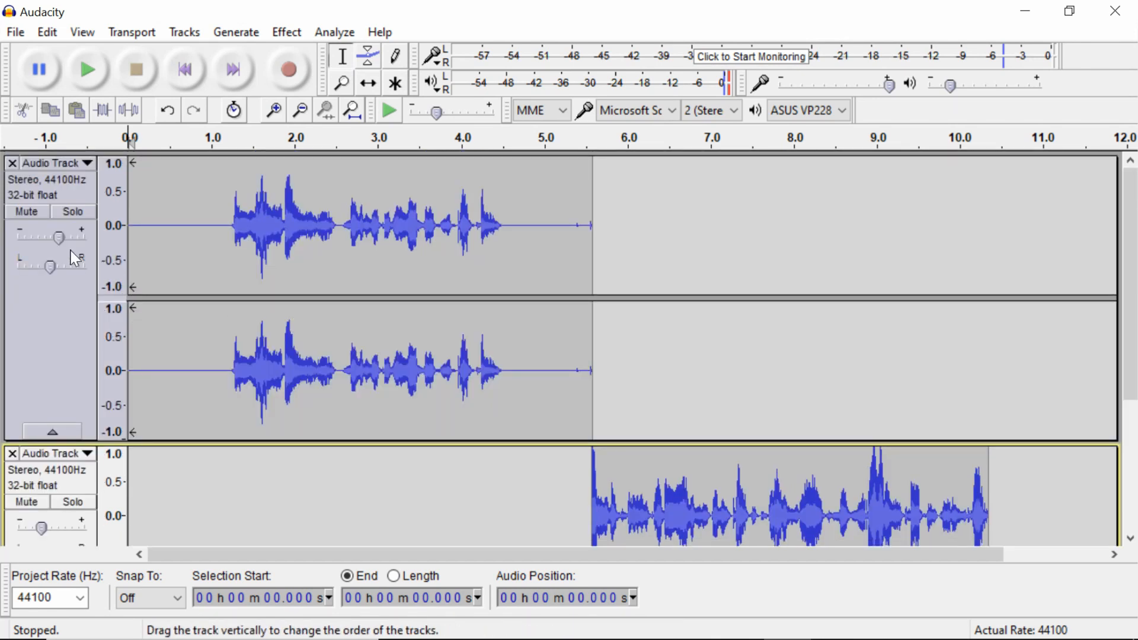
left_click(43, 218)
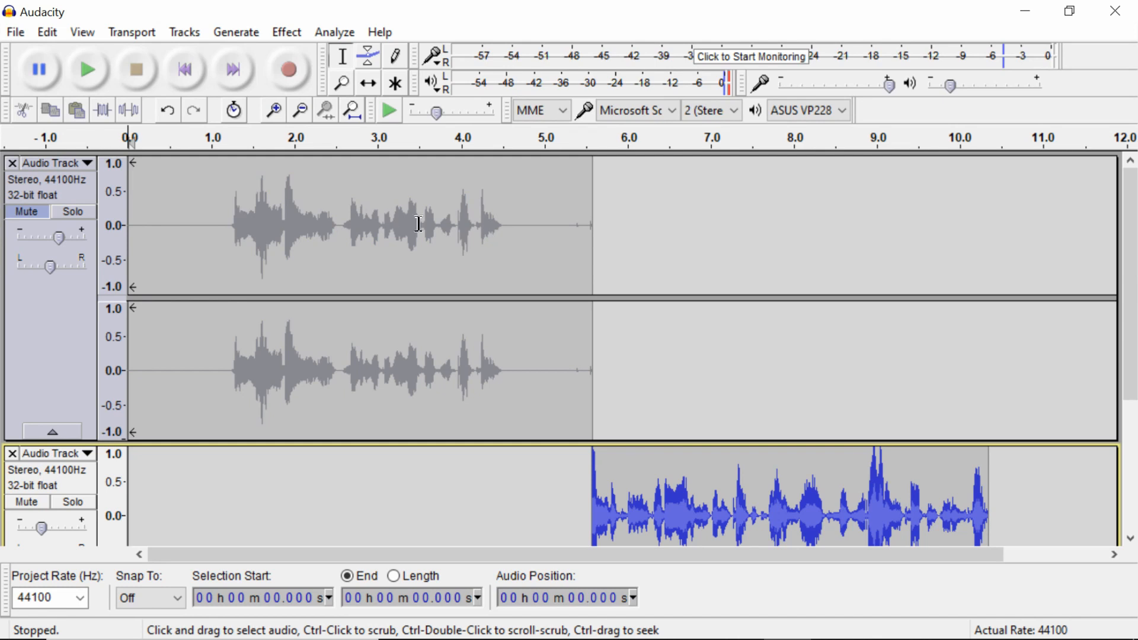
left_click(450, 225)
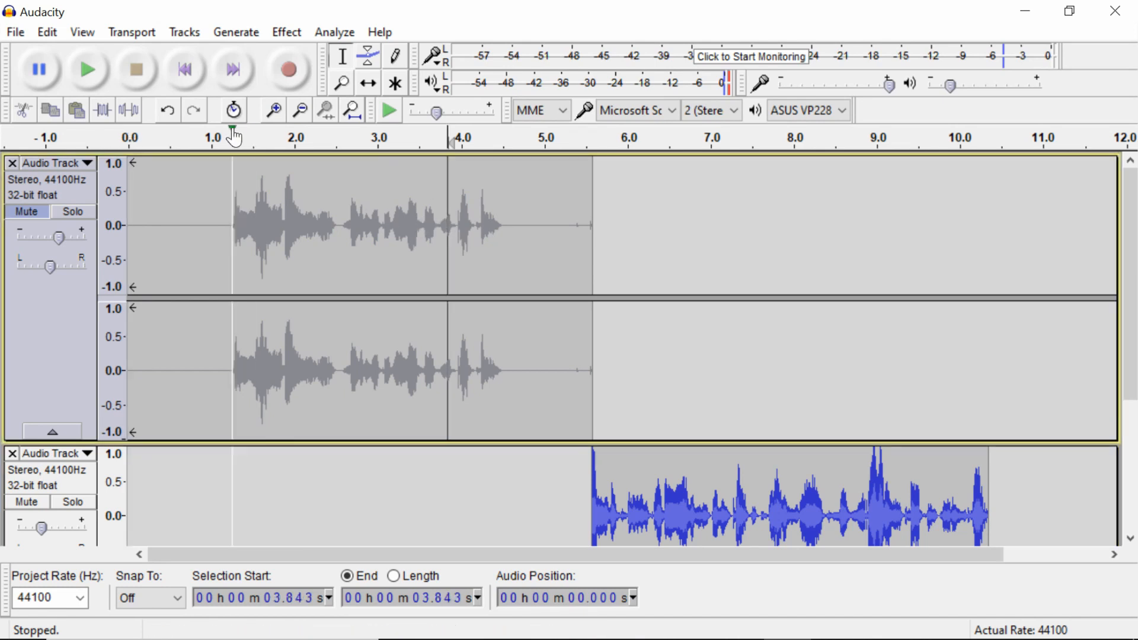
left_click(95, 70)
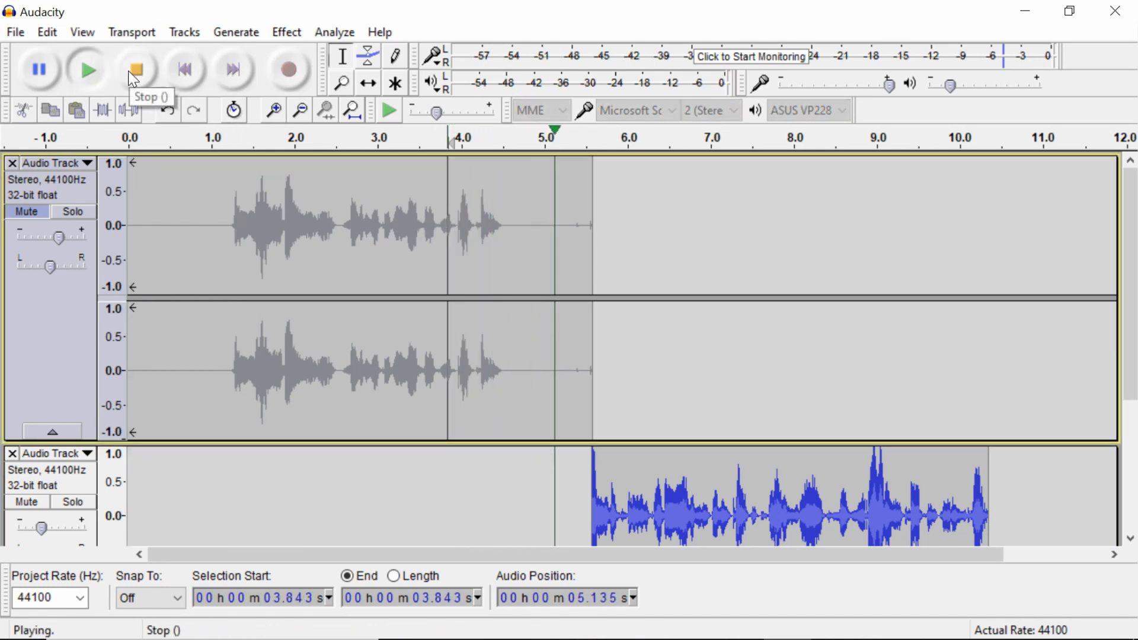
left_click(133, 75)
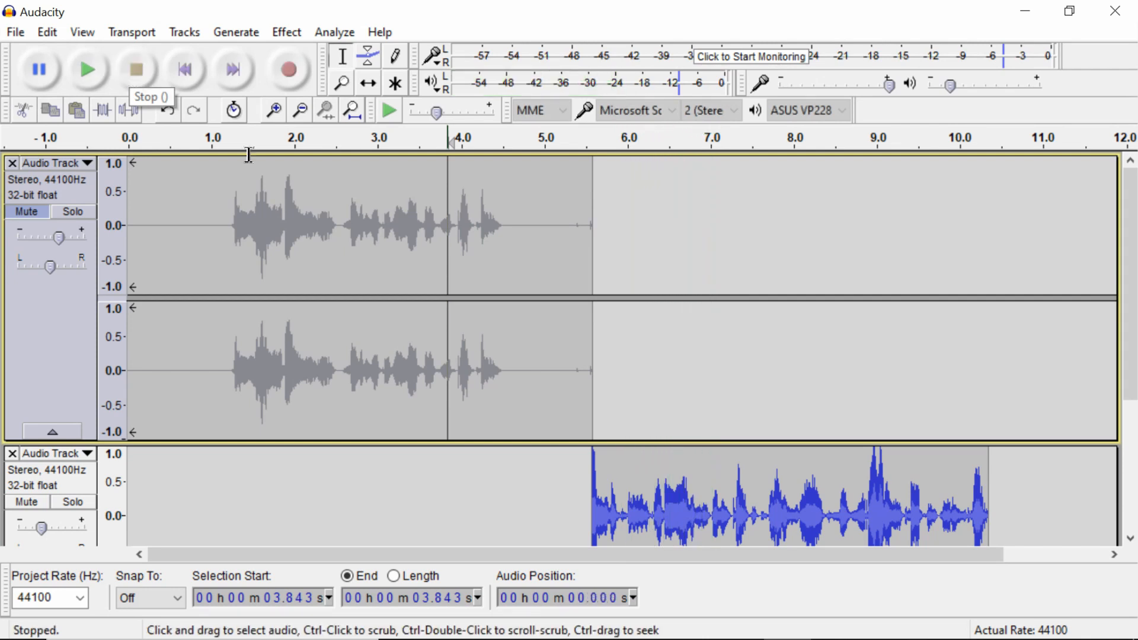
- Unmute the first track, play the project from about 1.85 s, and stop playback
left_click_drag(336, 202, 483, 218)
left_click(485, 223)
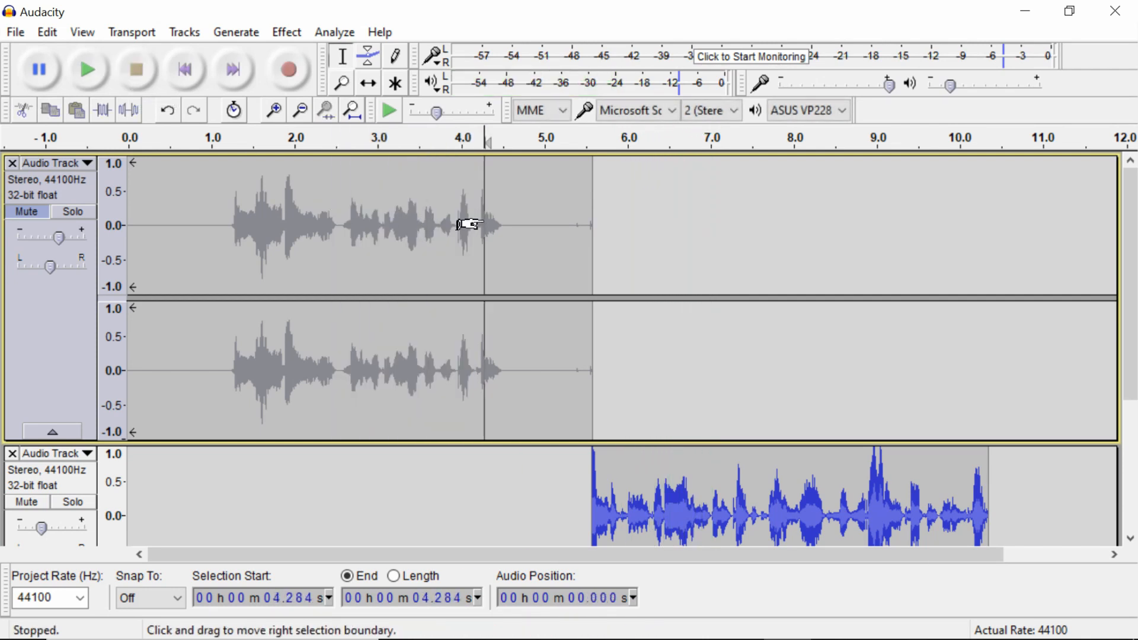
left_click(34, 215)
left_click(282, 219)
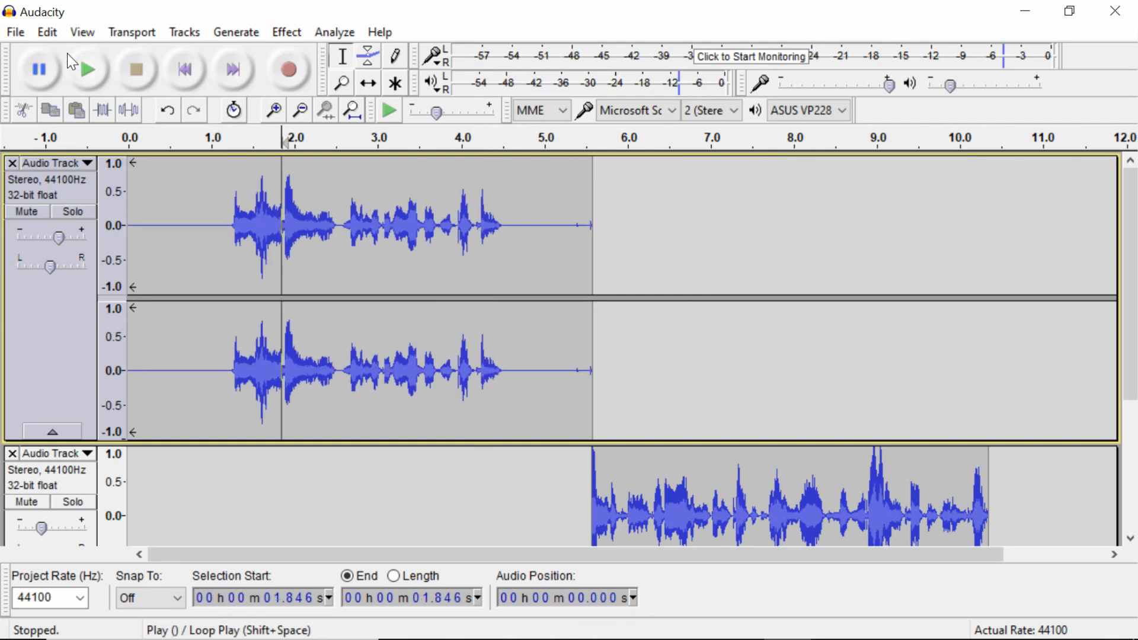
left_click(86, 67)
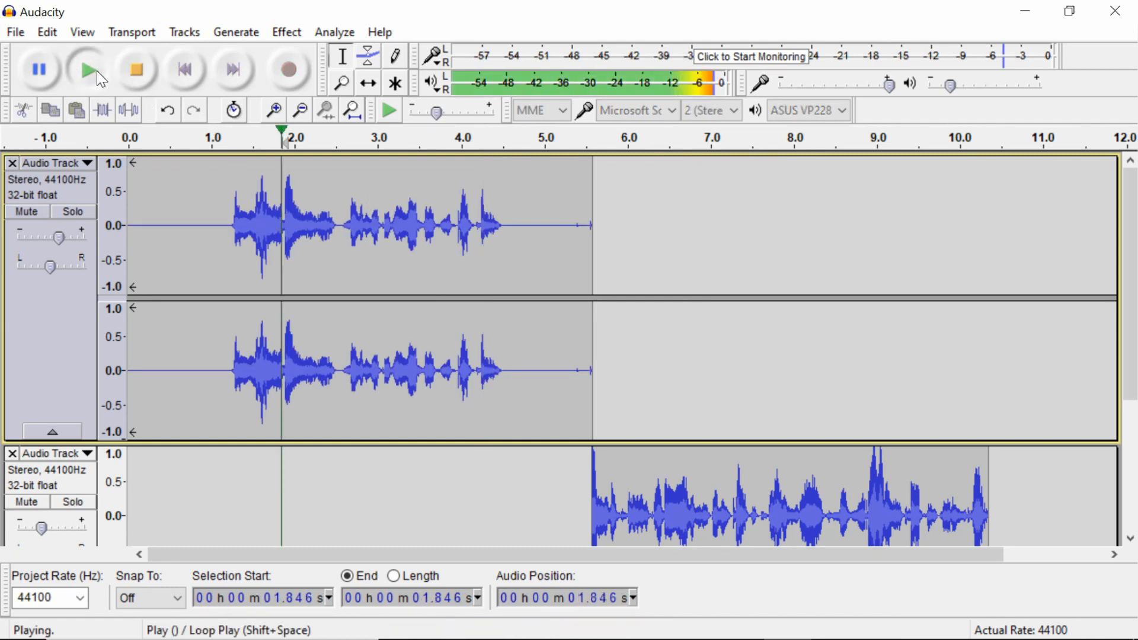
left_click(144, 73)
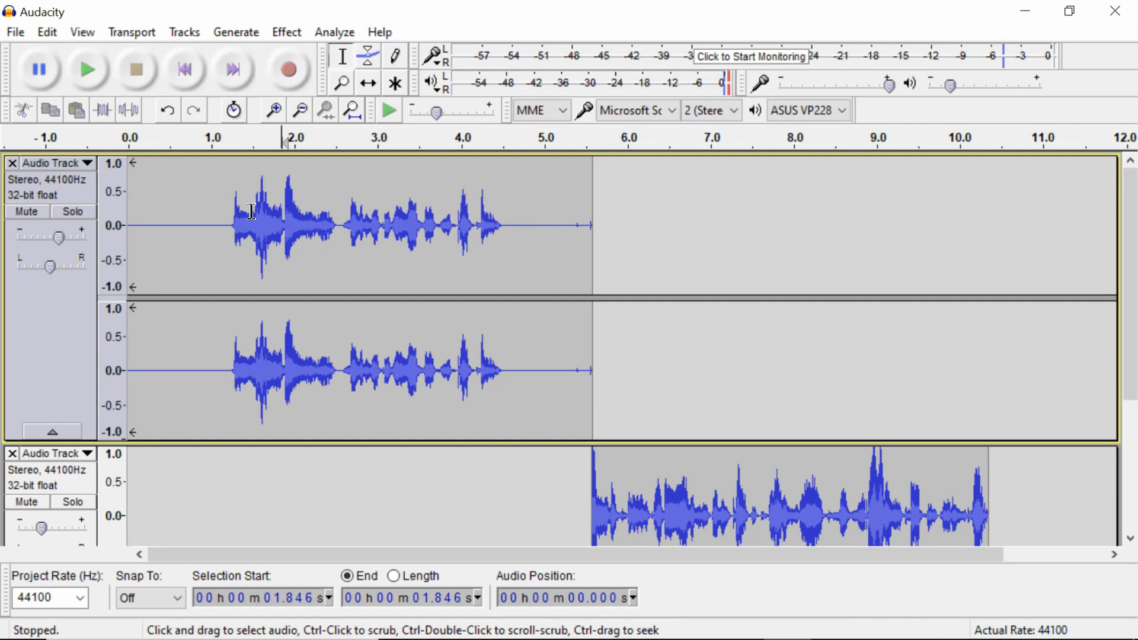
- Select the first track's leading silence up to about 1.22 s, and its trailing silence from about 4.54 s to 5.58 s
left_click_drag(229, 224, 128, 224)
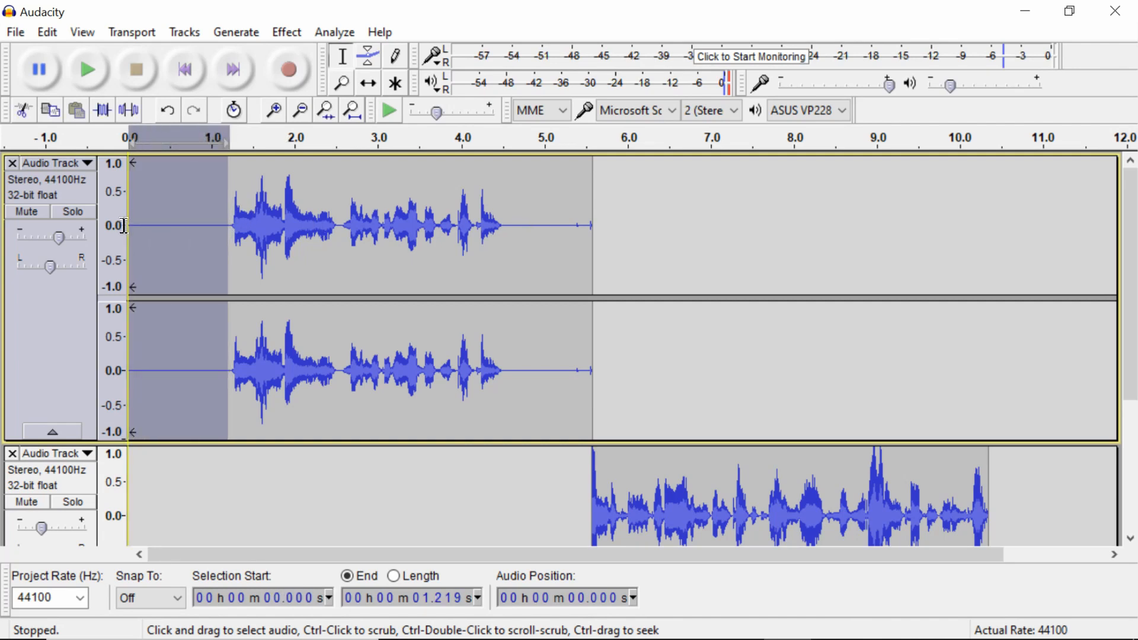
left_click(160, 222)
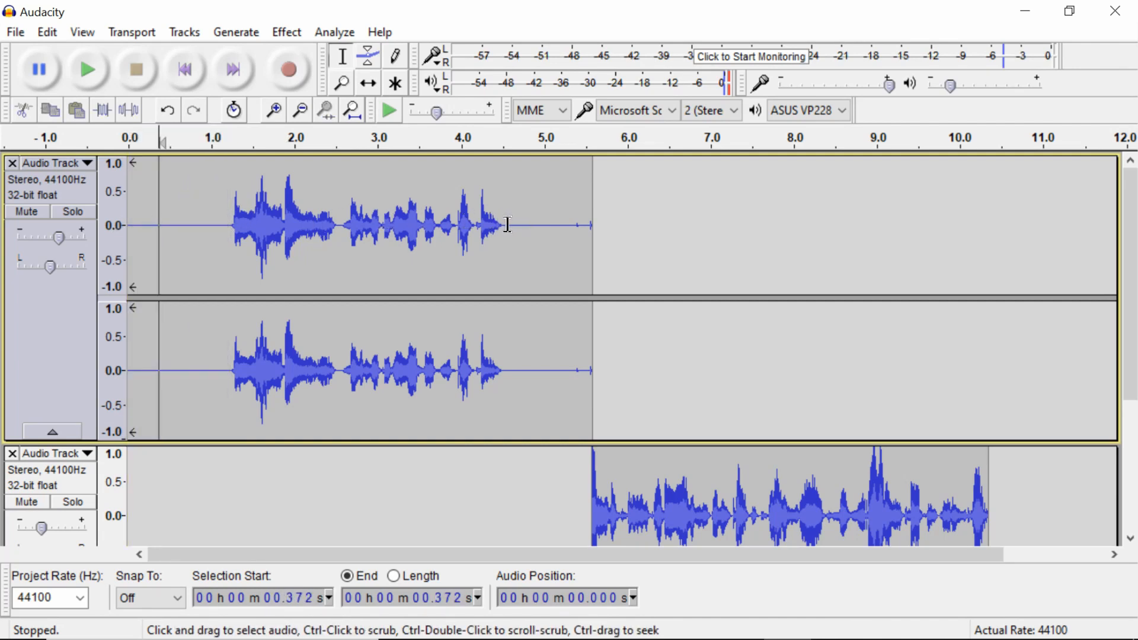
left_click_drag(507, 224, 594, 231)
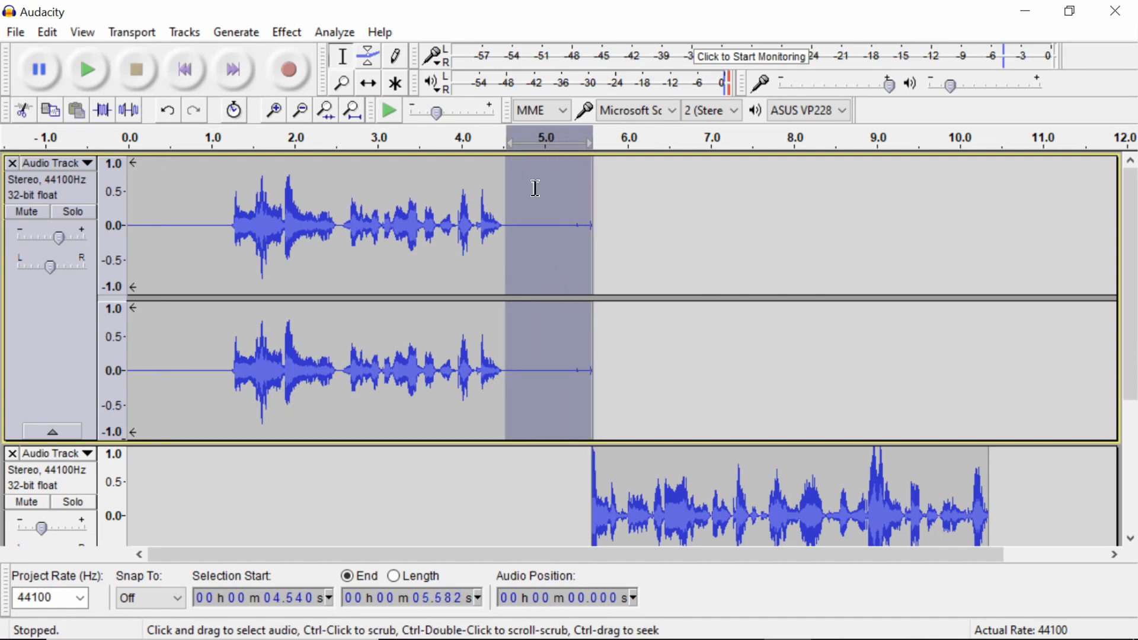
- Capture a noise profile for Noise Reduction from the selected trailing silence of the first track
left_click(288, 32)
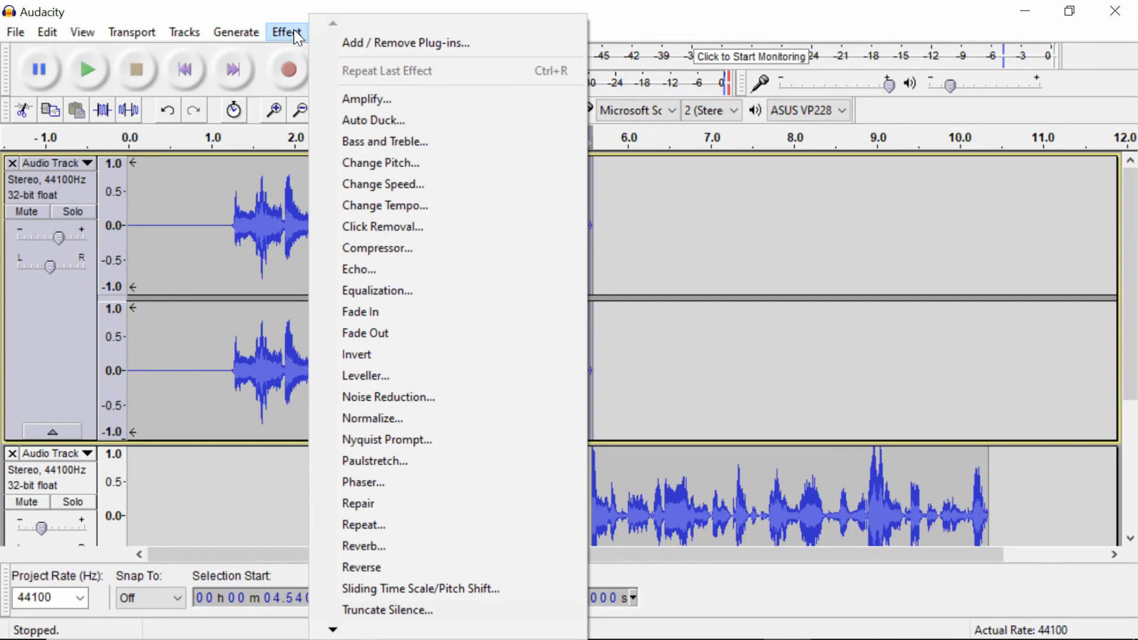
left_click(397, 398)
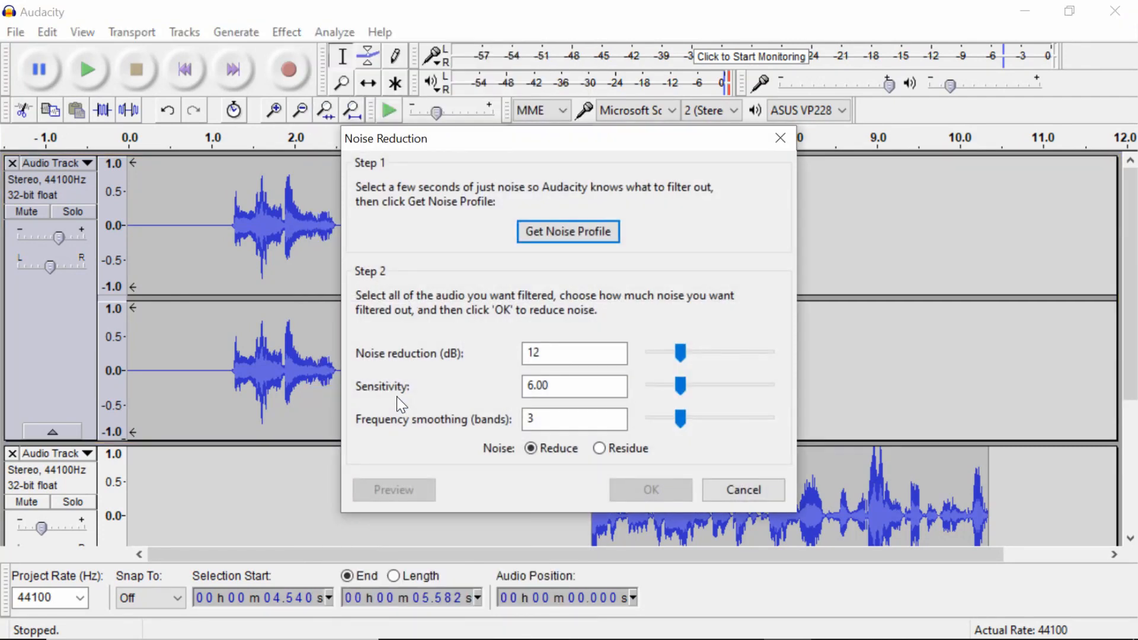
left_click(547, 232)
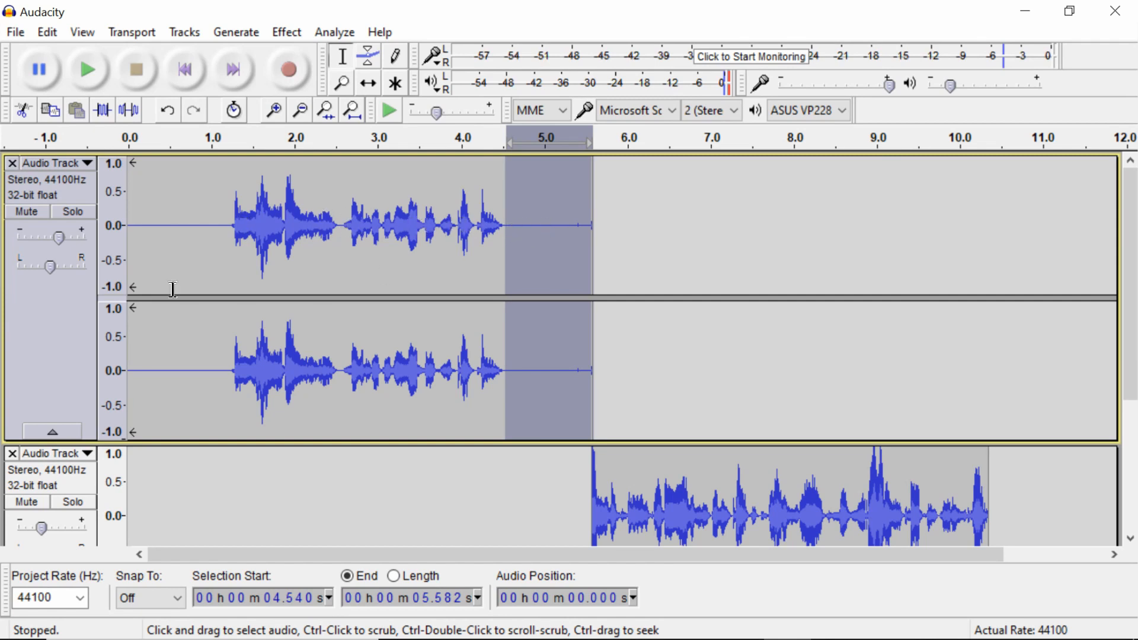
- Apply Noise Reduction to the entire first track at 12 dB, sensitivity 6.00 and frequency smoothing 3
left_click(77, 318)
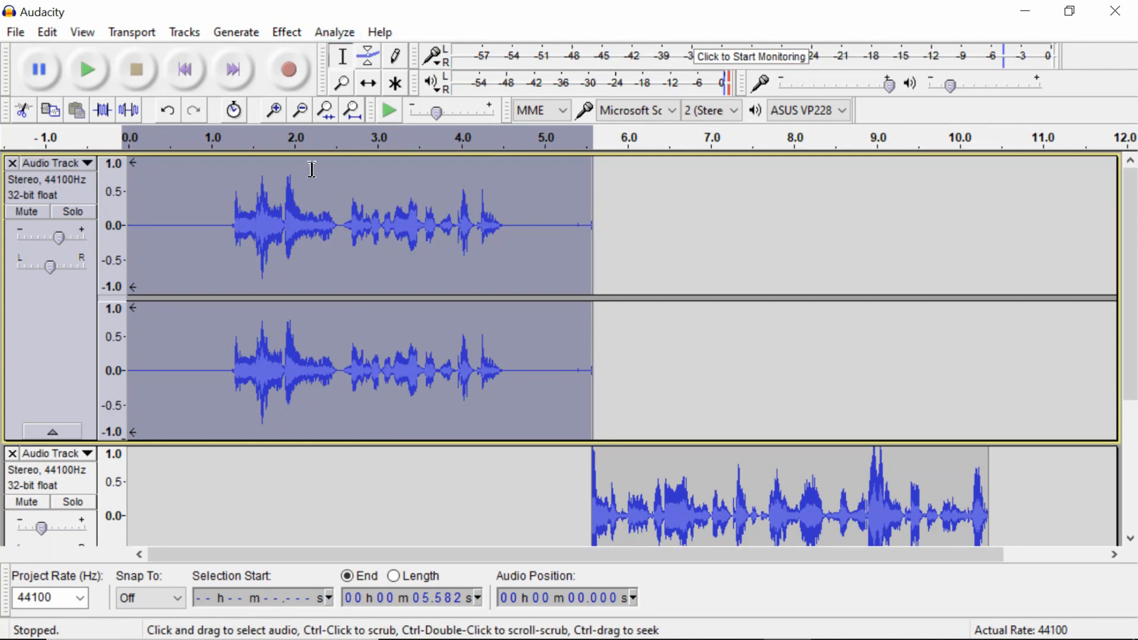
left_click(290, 32)
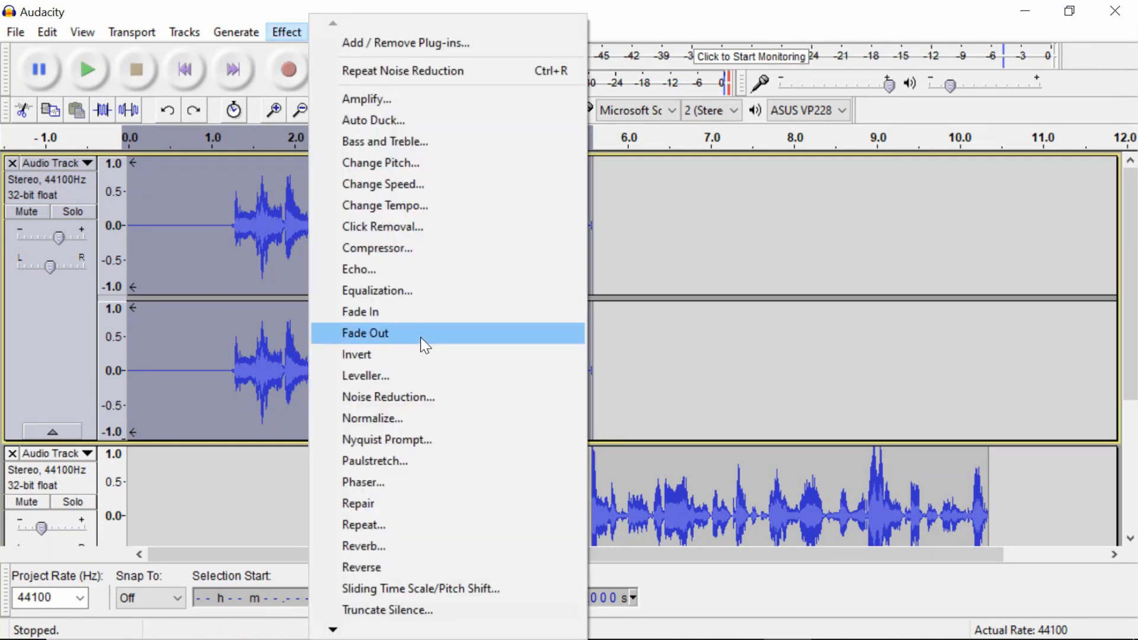
left_click(416, 404)
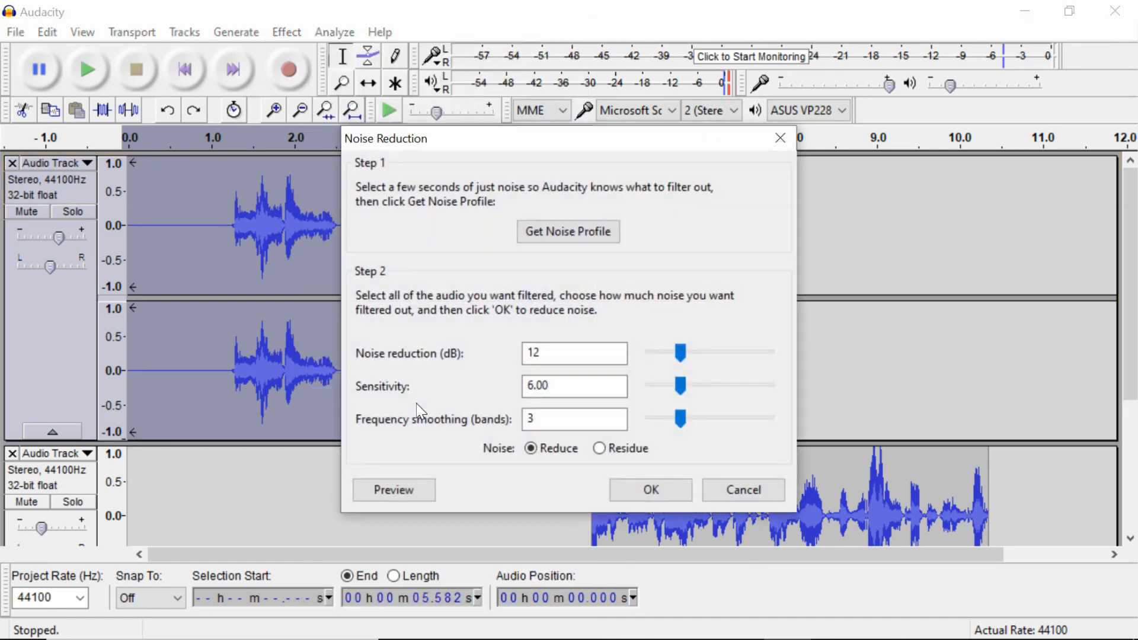
left_click(658, 497)
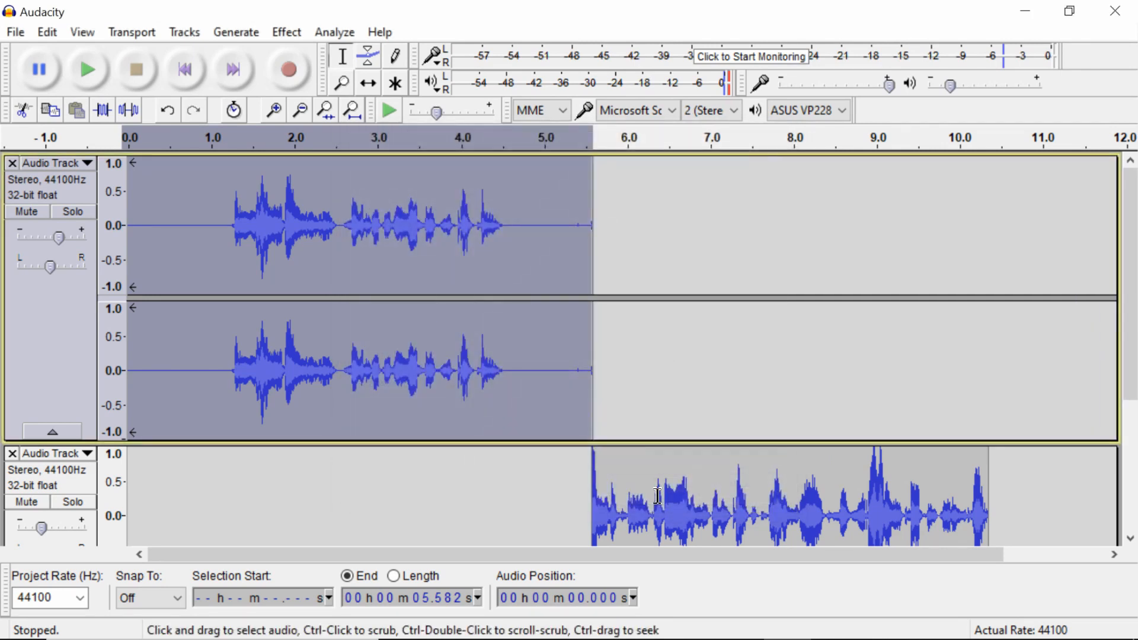
- Delete about 1.2 s of leading silence from the first track so the voice starts at the beginning
left_click(529, 204)
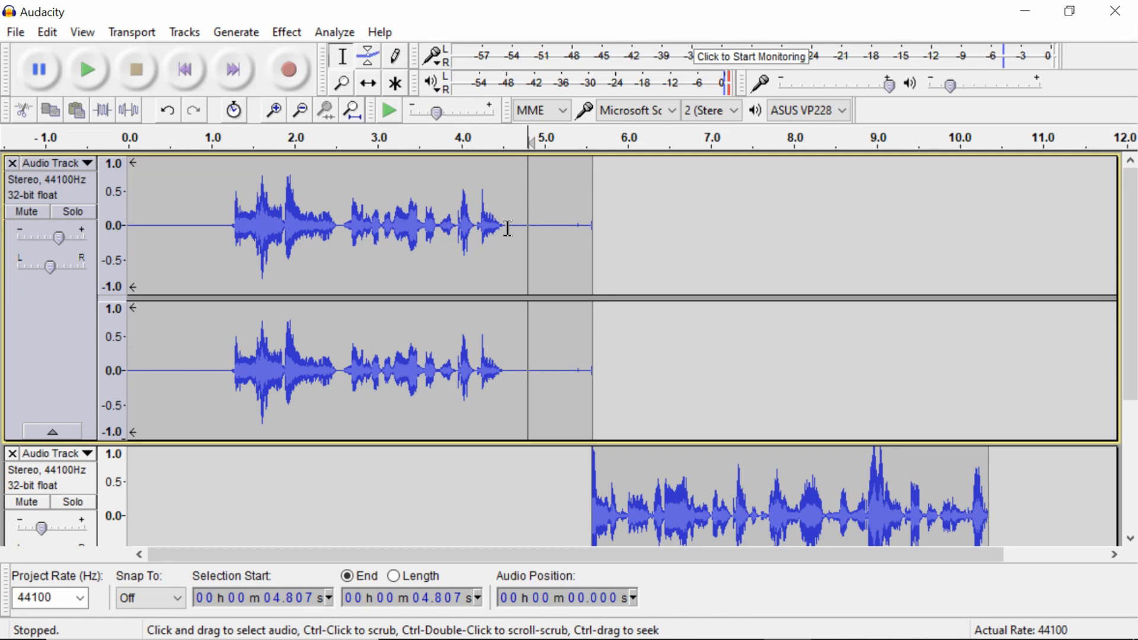
key("ctrl+z")
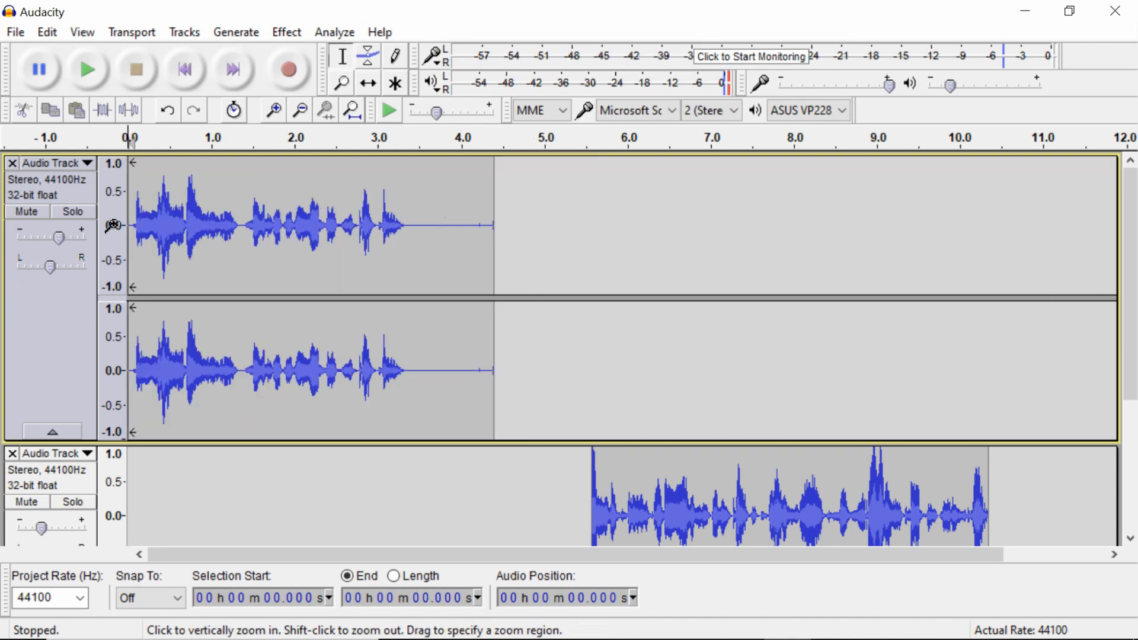
- Start Change Pitch on the whole first-track clip, set the percent change to -13.000, and check the source and target note lists
double_click(190, 231)
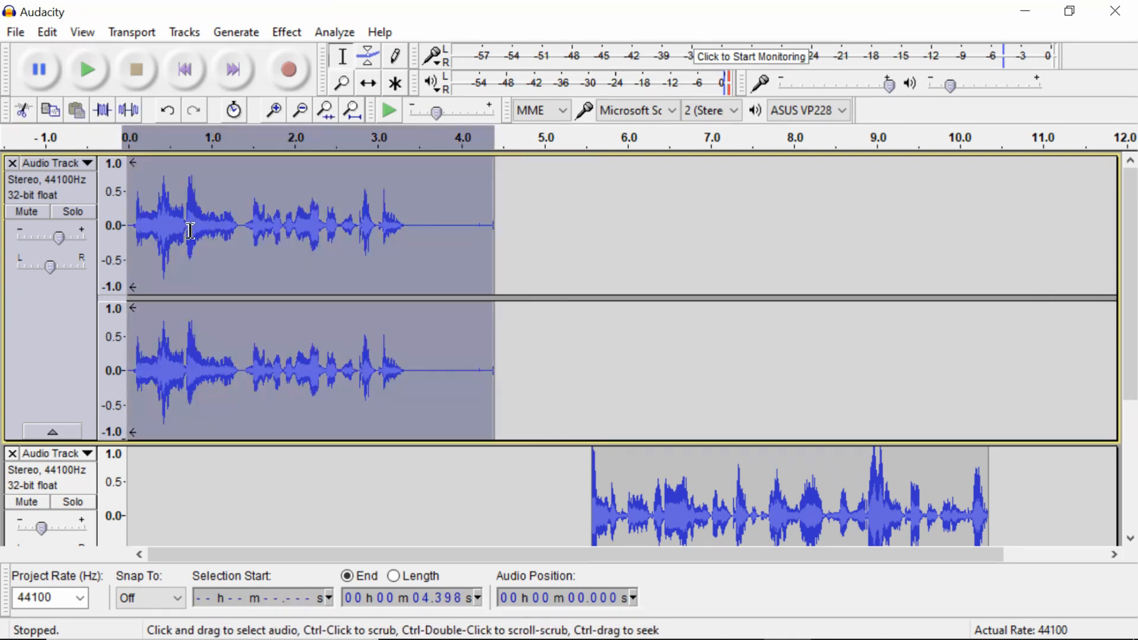
left_click(291, 34)
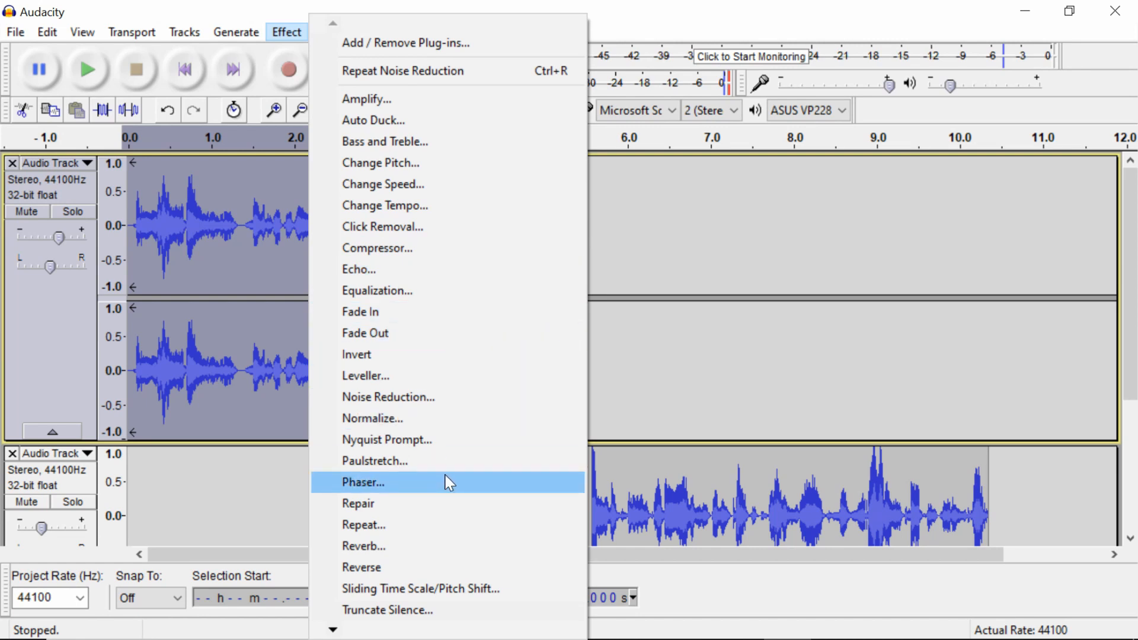
left_click(412, 169)
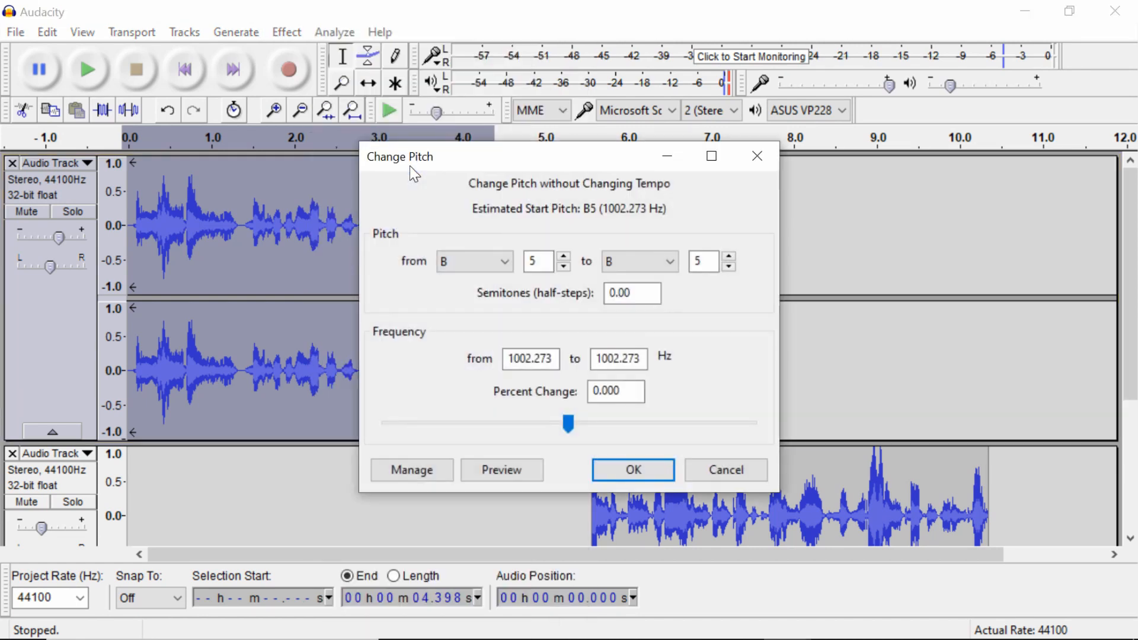
left_click_drag(568, 425, 545, 433)
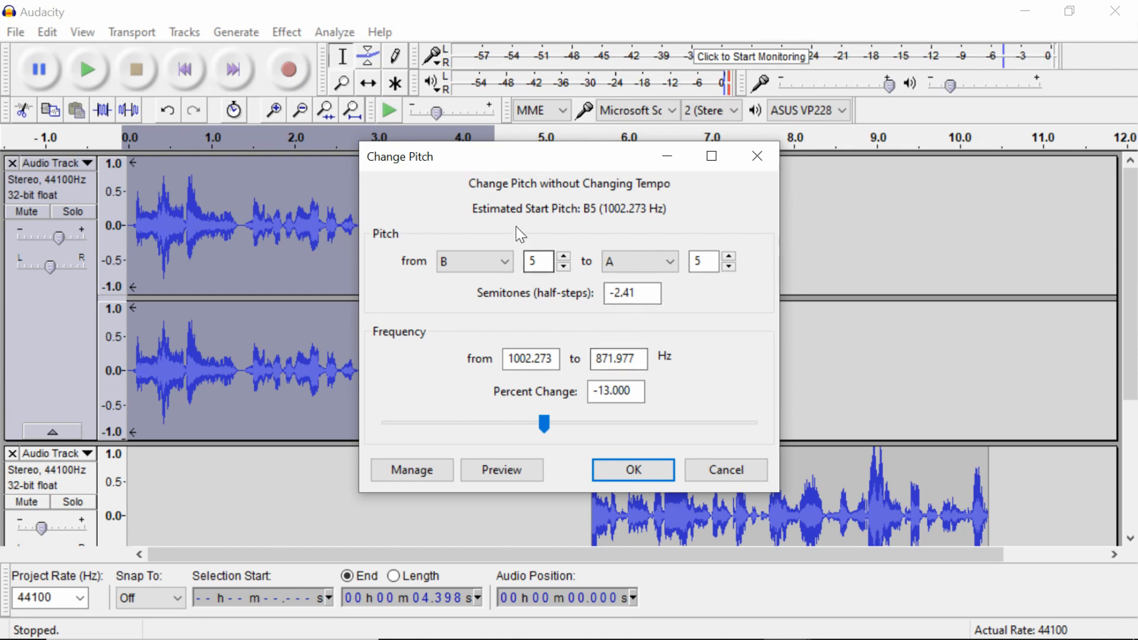
left_click(500, 261)
left_click(599, 268)
left_click(505, 261)
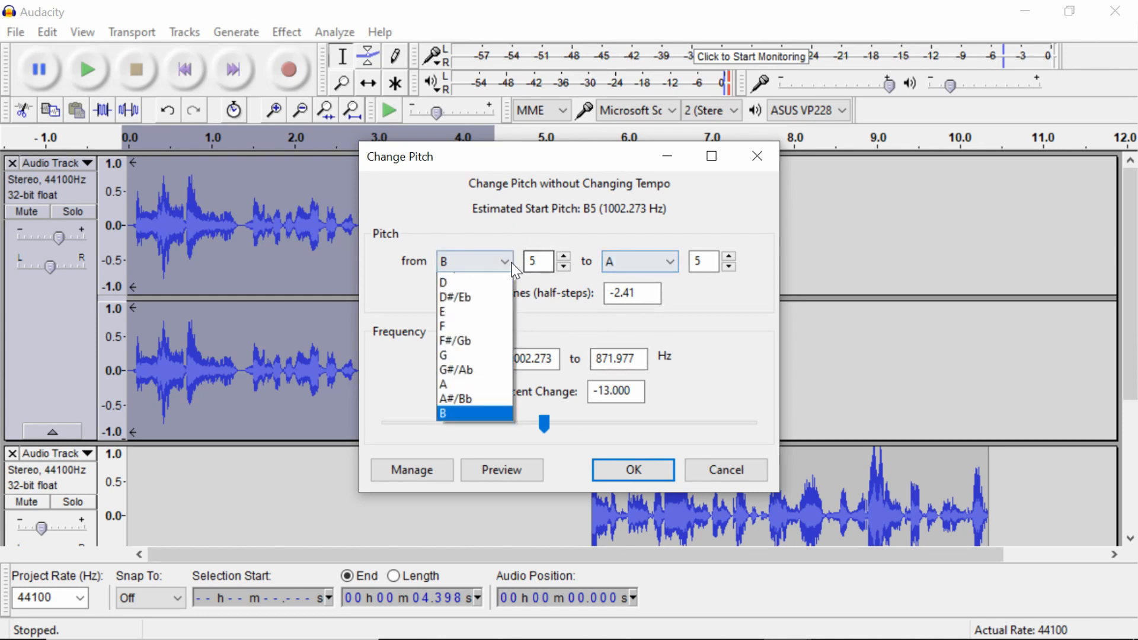
left_click(627, 265)
left_click(627, 264)
left_click(633, 266)
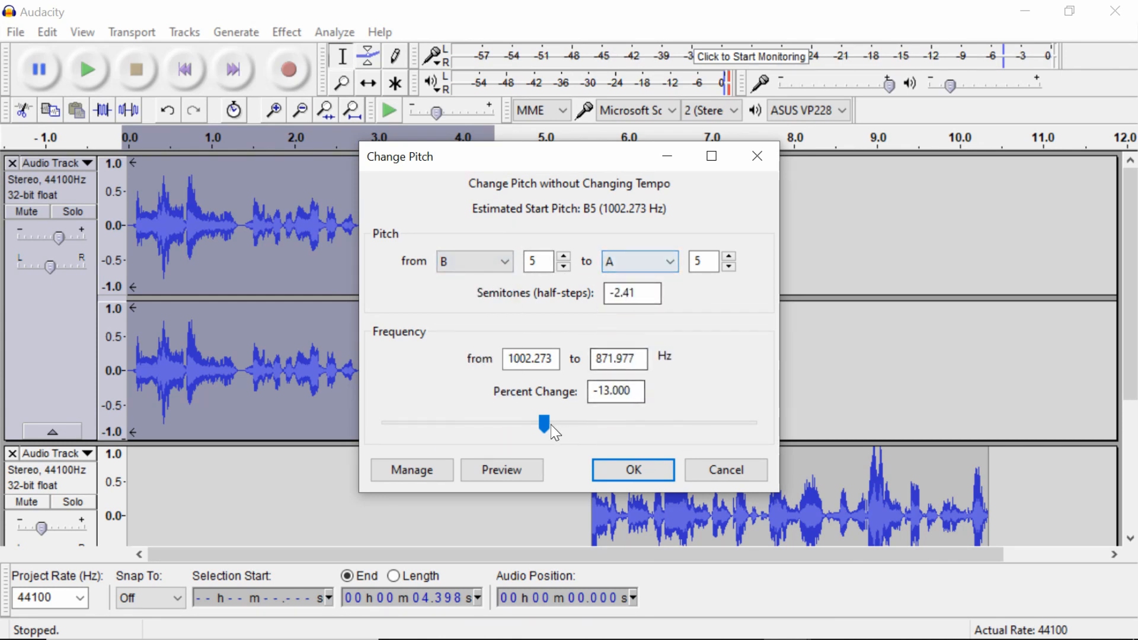
- Set the pitch's percent change to -4.000, preview it, and stop the preview
mouse_move(547, 424)
left_mouse_down()
mouse_move(610, 434)
mouse_move(452, 425)
mouse_move(560, 424)
left_mouse_up()
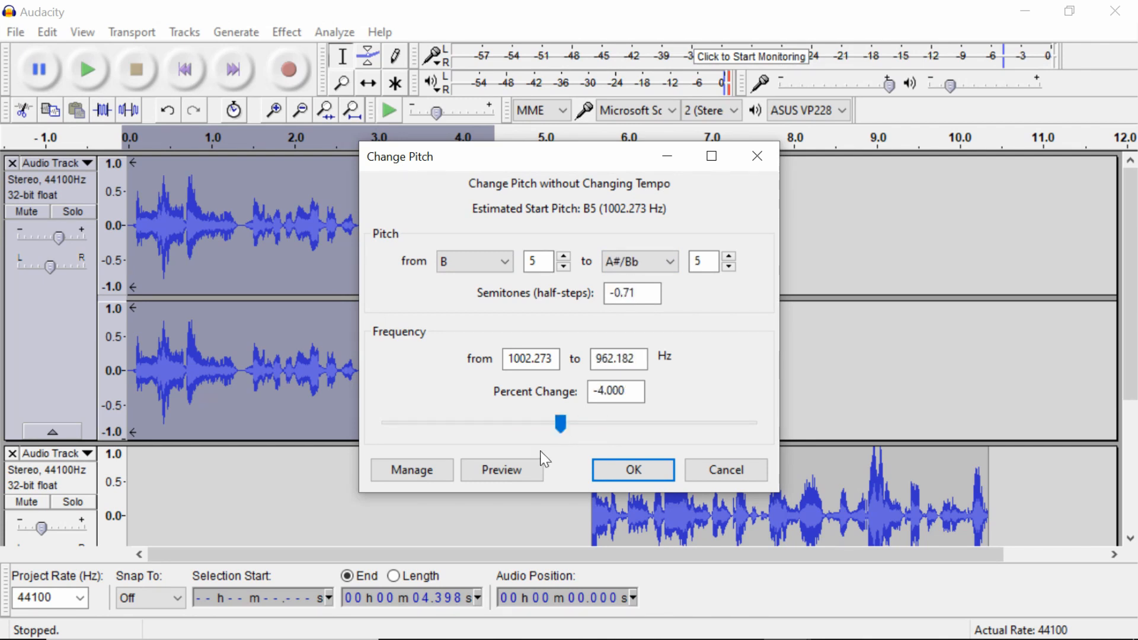
left_click(510, 470)
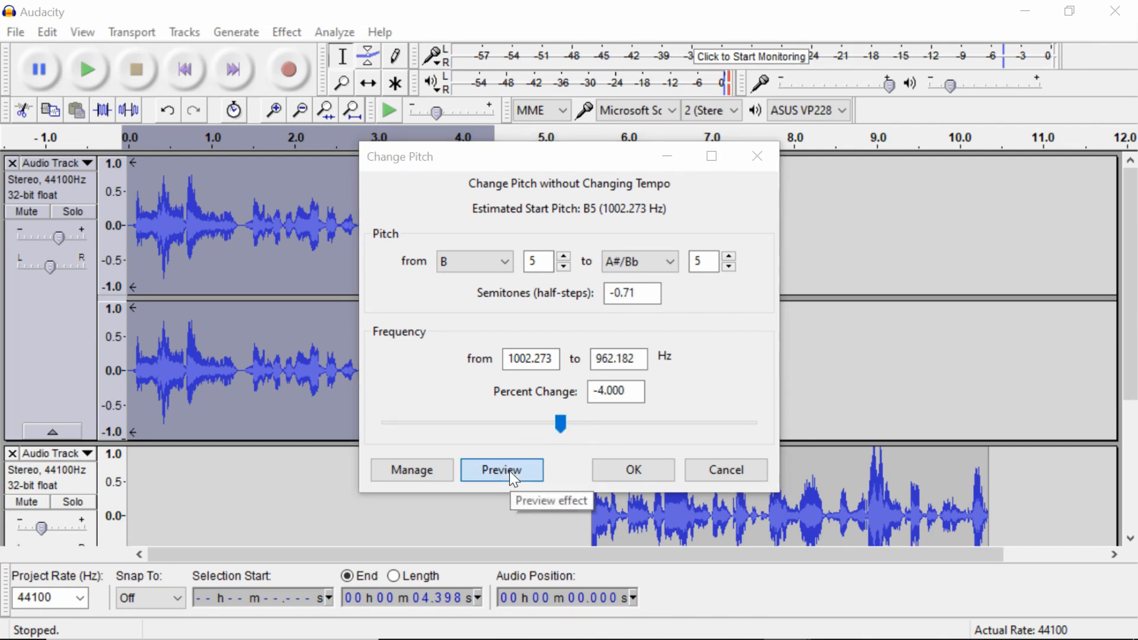
left_click(668, 386)
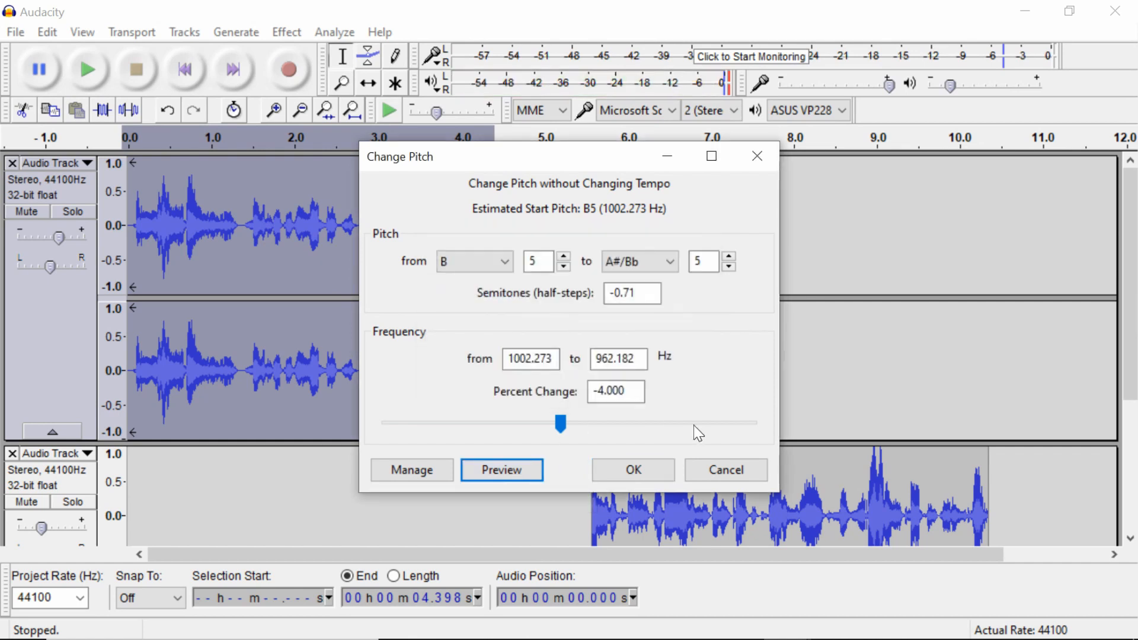
- Raise the pitch's percent change to 260.905, lower the system volume to 42, and preview the effect
left_click(666, 423)
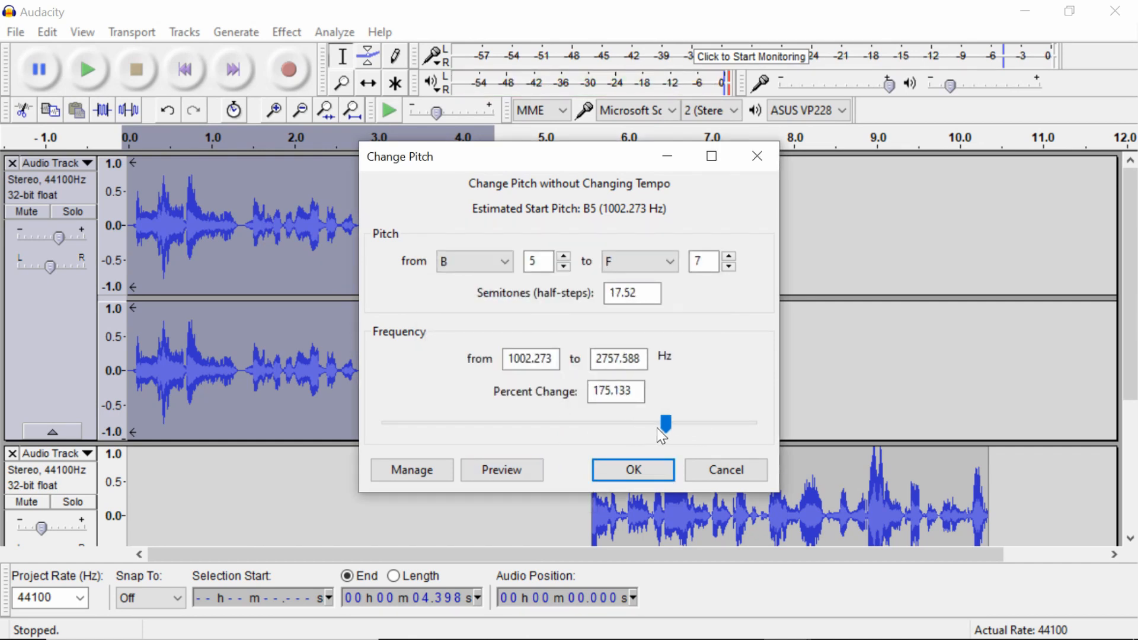
left_click_drag(662, 436, 702, 426)
key("XF86AudioLowerVolume")
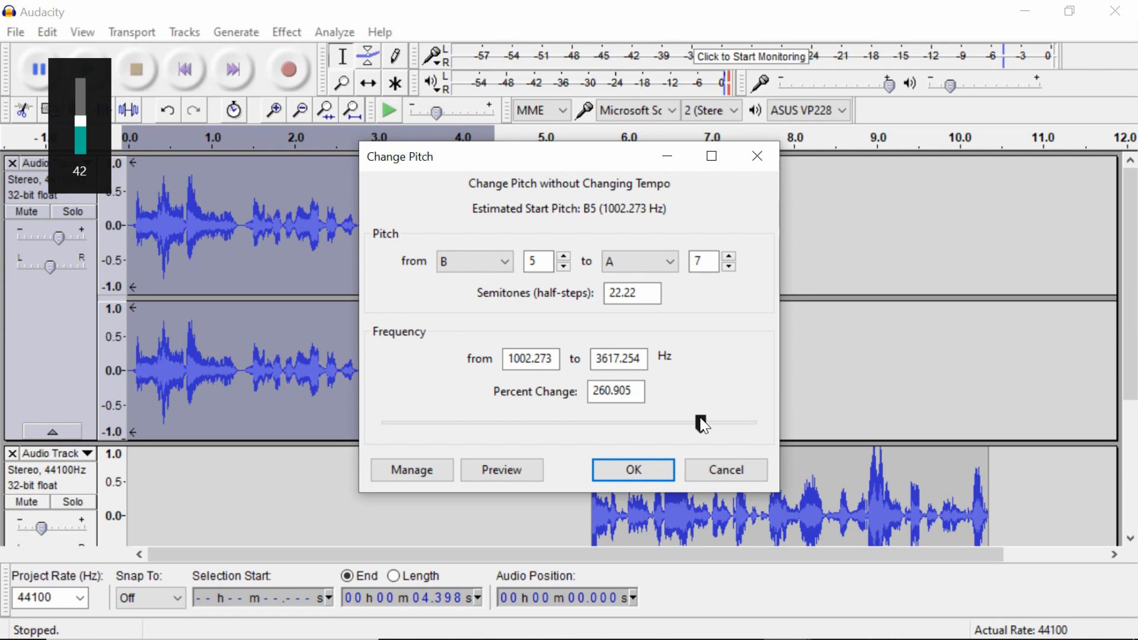
left_click(533, 469)
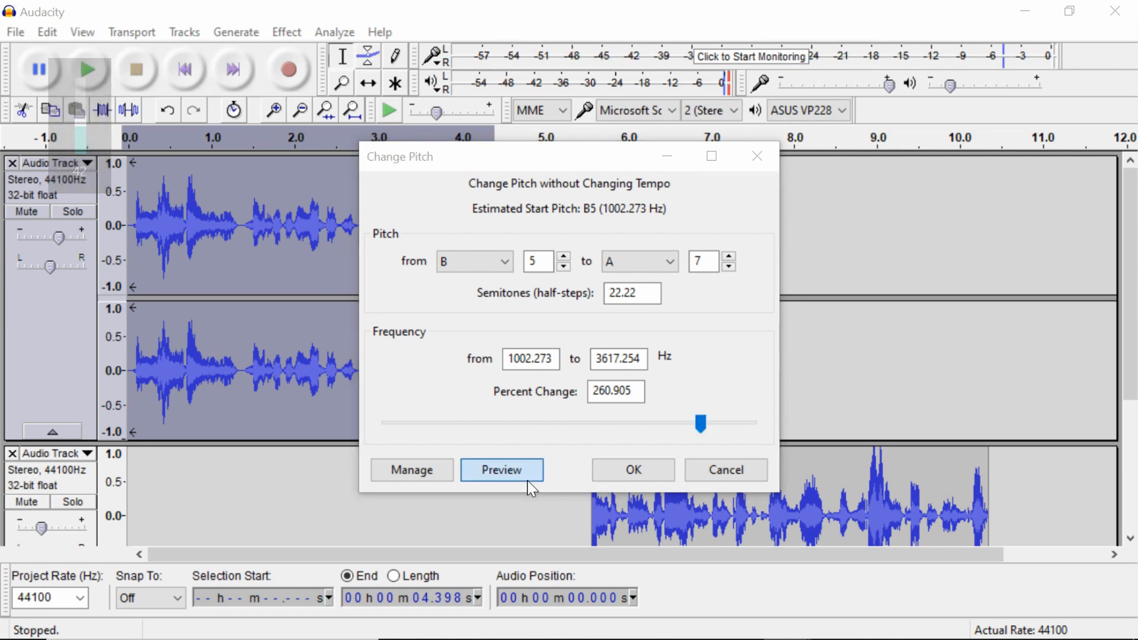
left_click(645, 384)
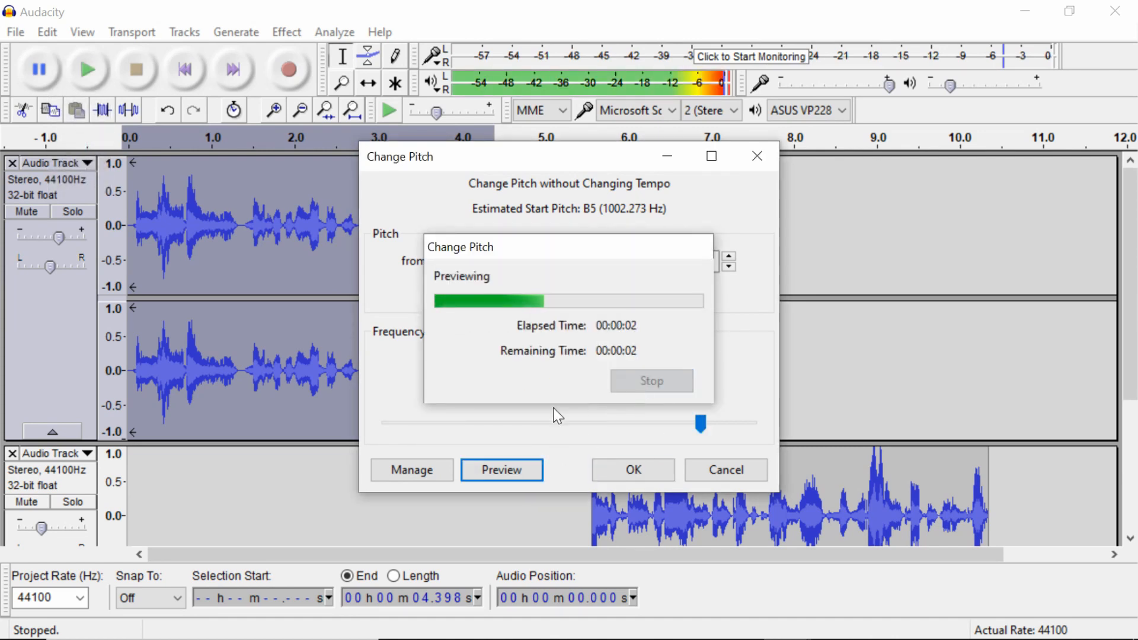
- Lower the pitch's percent change to -61.000, raise the system volume to 50, and preview the effect
scroll(463, 426, "up", 10)
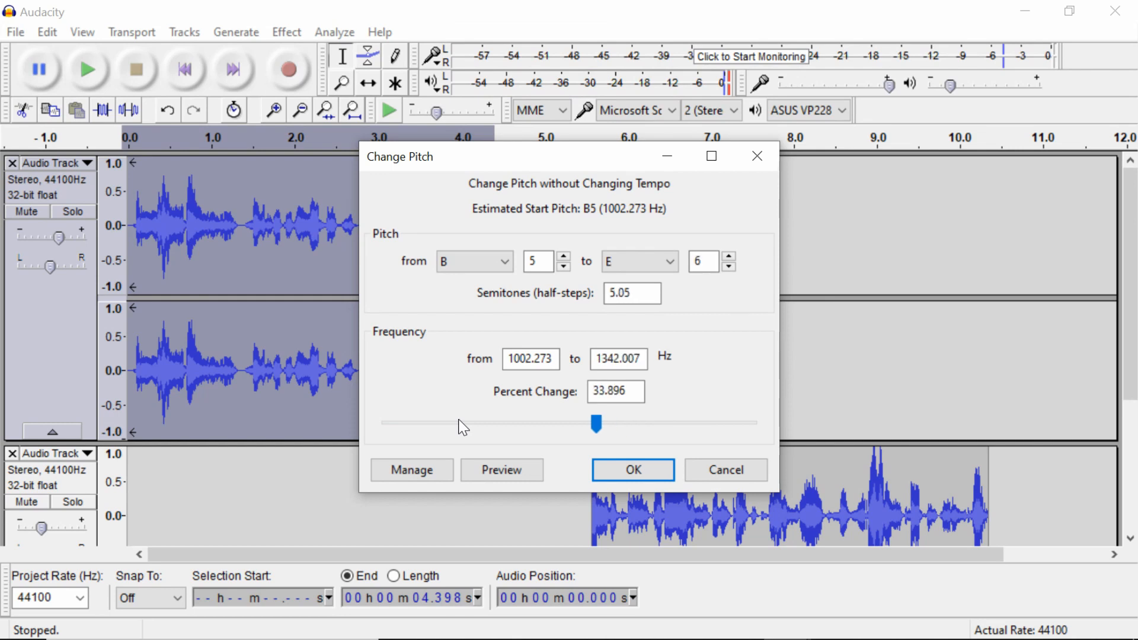
left_click(463, 427)
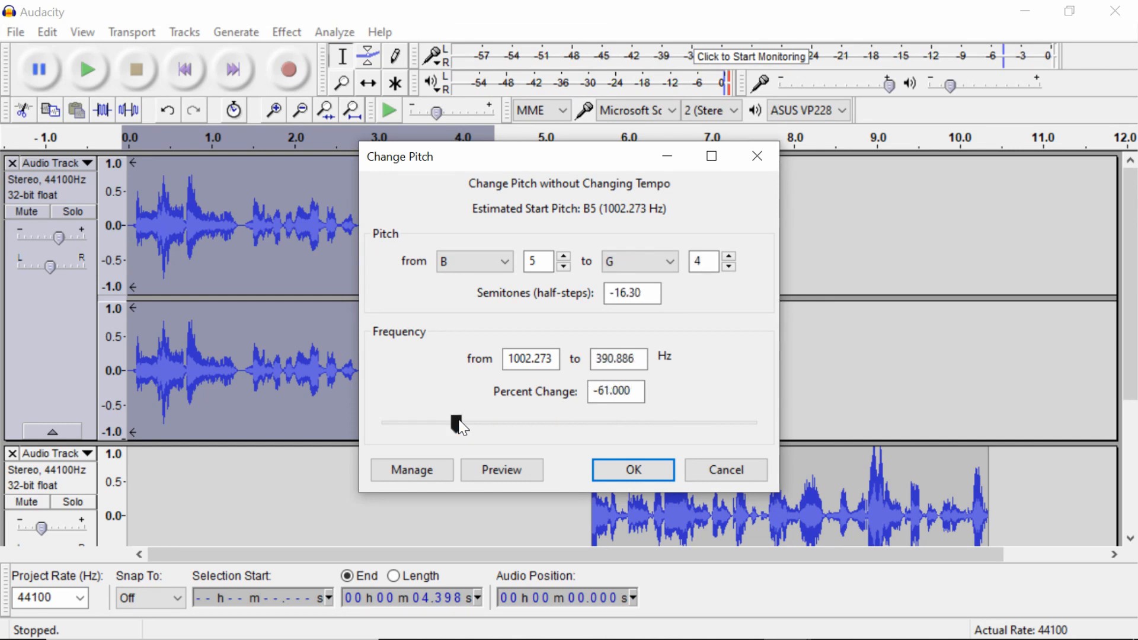
key("XF86AudioRaiseVolume")
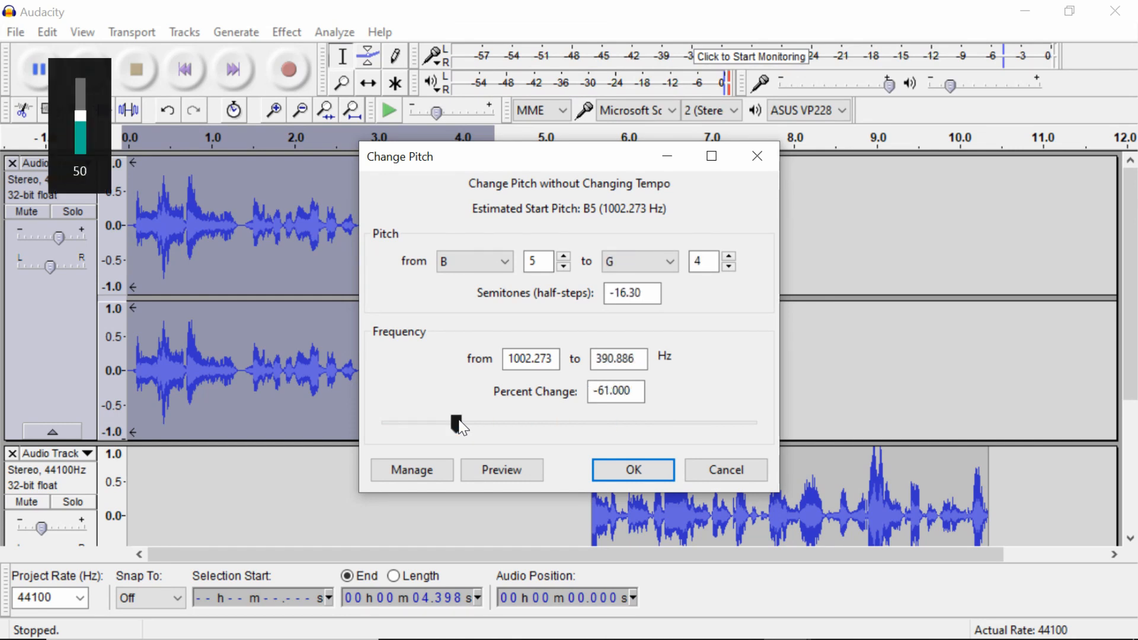
left_click(532, 472)
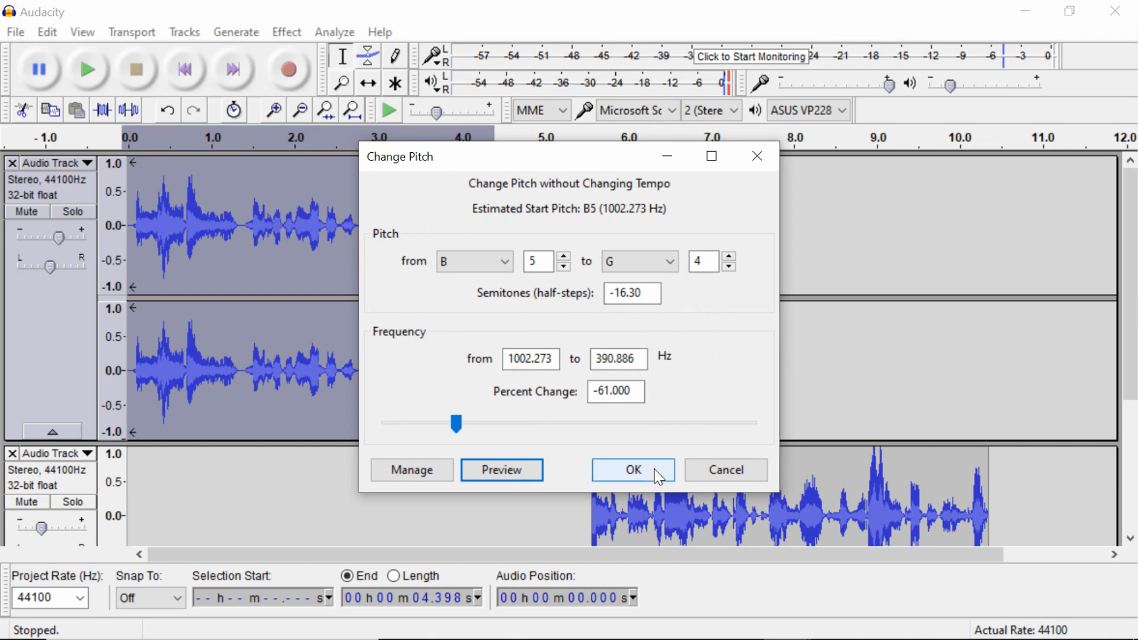
- Raise the target pitch above the source pitch and apply the pitch change to the first track's clip
left_click(589, 426)
left_click(591, 425)
left_click(595, 422)
left_click(600, 422)
left_click(606, 422)
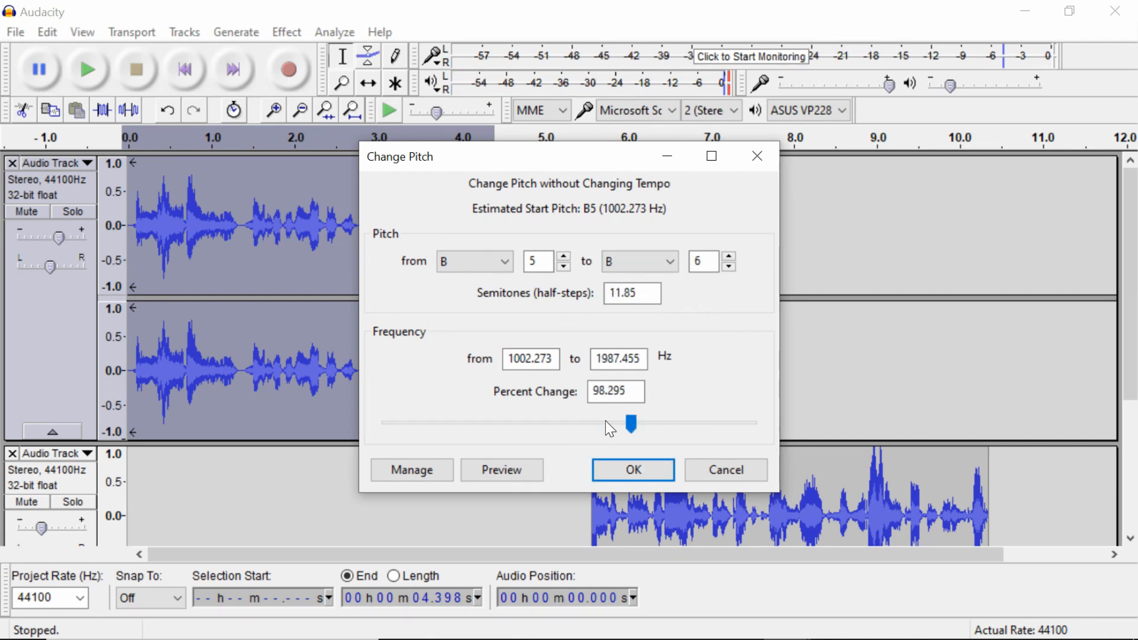
left_click(601, 424)
left_click(616, 430)
left_click(628, 470)
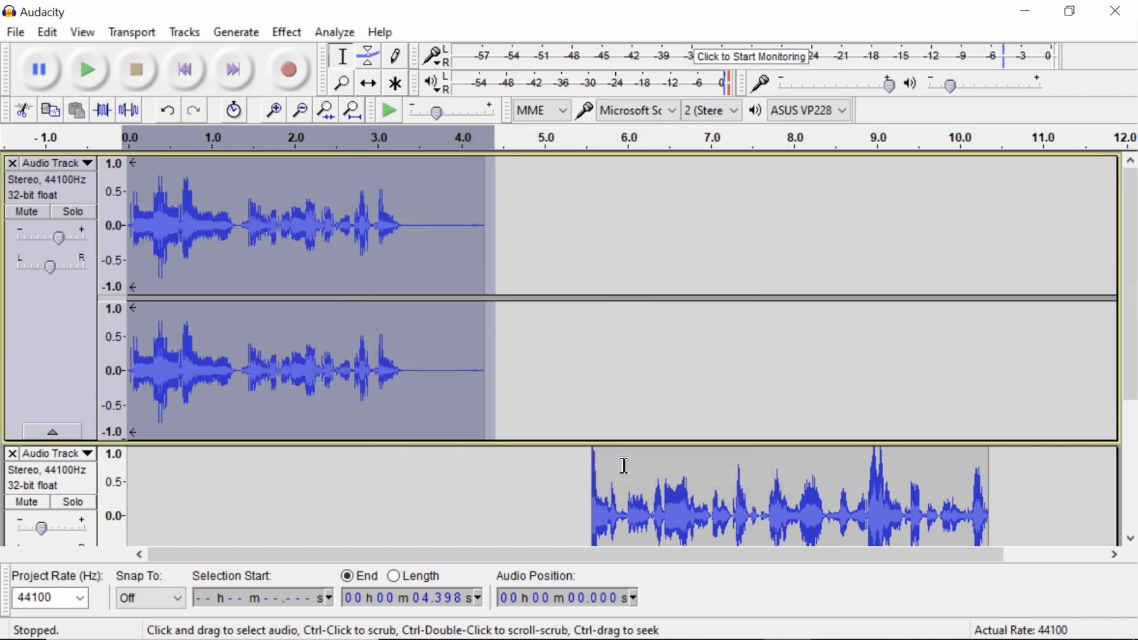
- Play the project from the start to hear the pitch-shifted clip, and stop playback
left_click(179, 204)
left_click(170, 208)
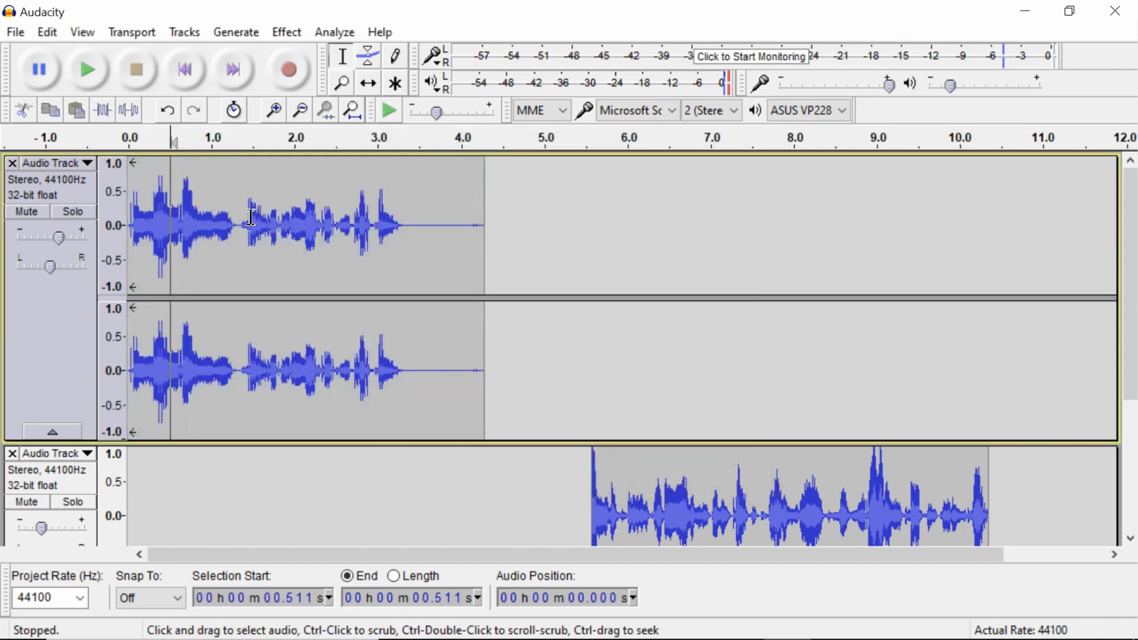
left_click(252, 217)
left_click(275, 219)
left_click(185, 70)
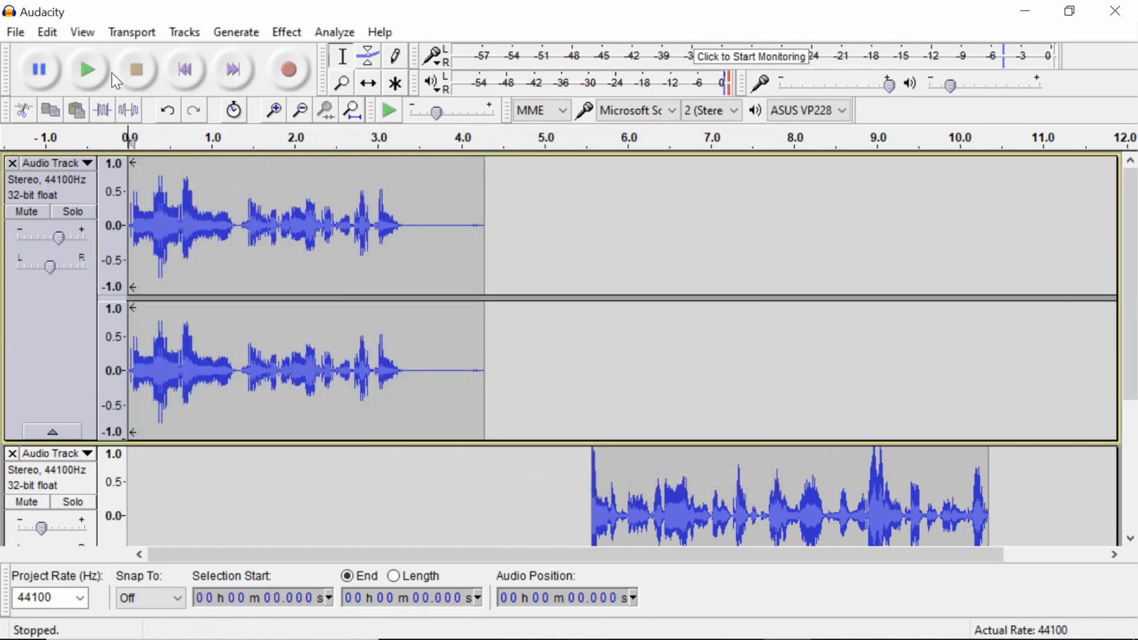
key("space")
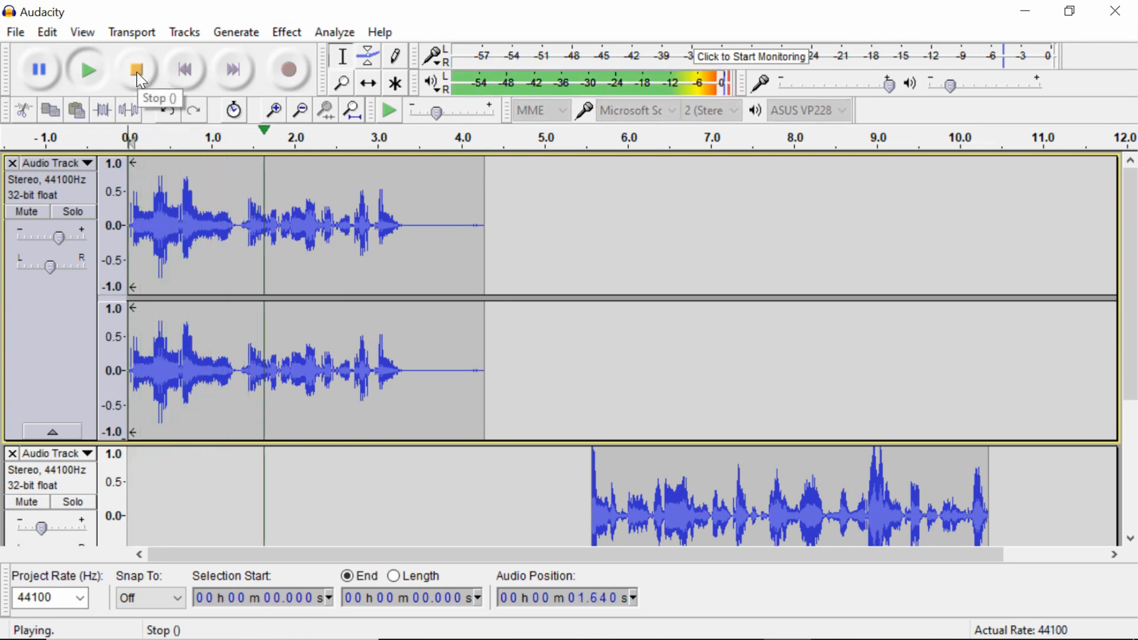
left_click(142, 71)
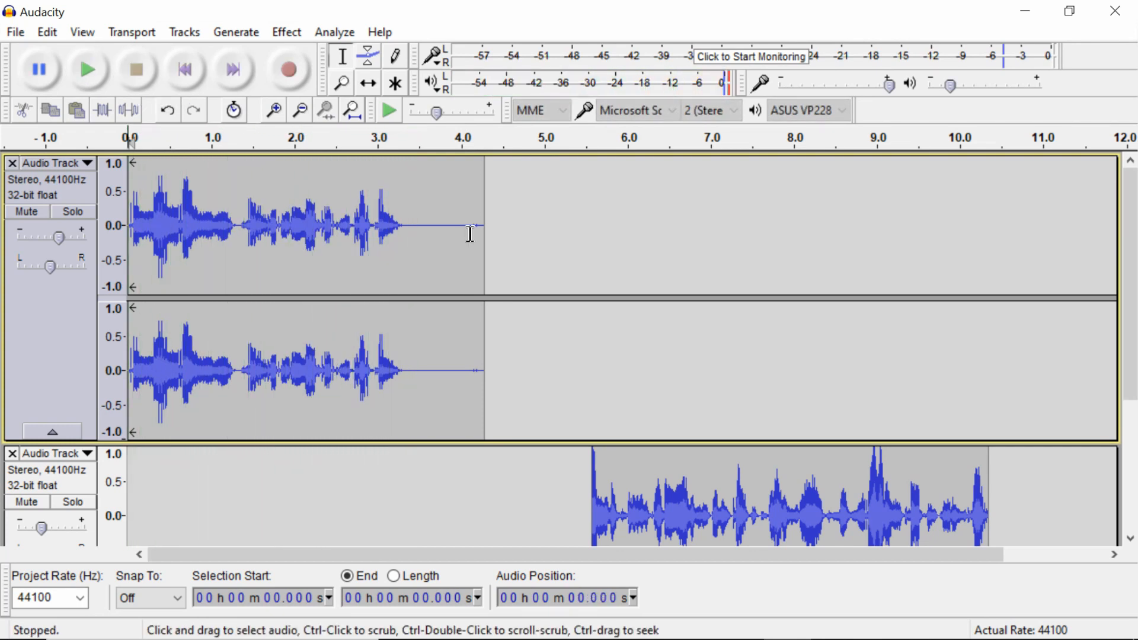
- Select the first track's clip and inspect the Change Speed and Change Tempo settings without applying either effect
double_click(472, 262)
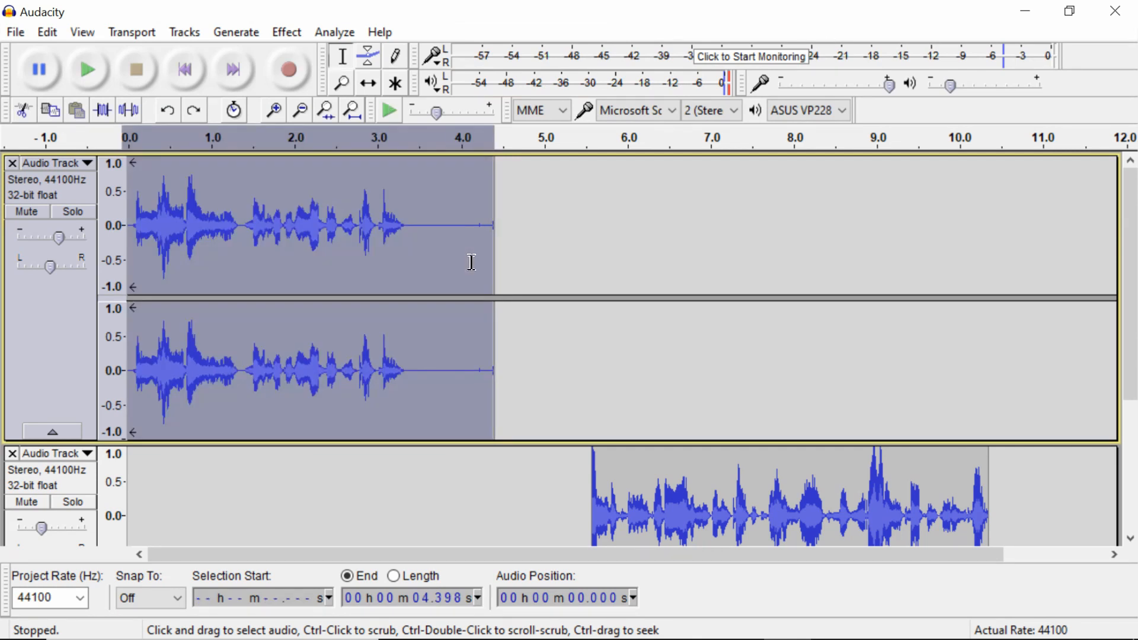
left_click(287, 32)
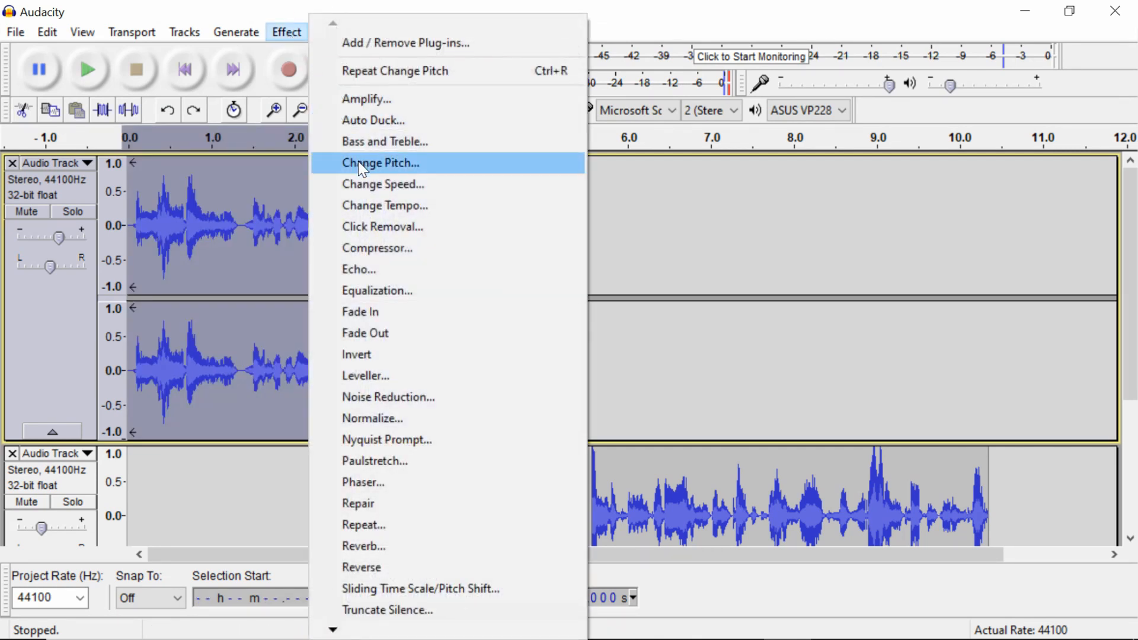
left_click(364, 183)
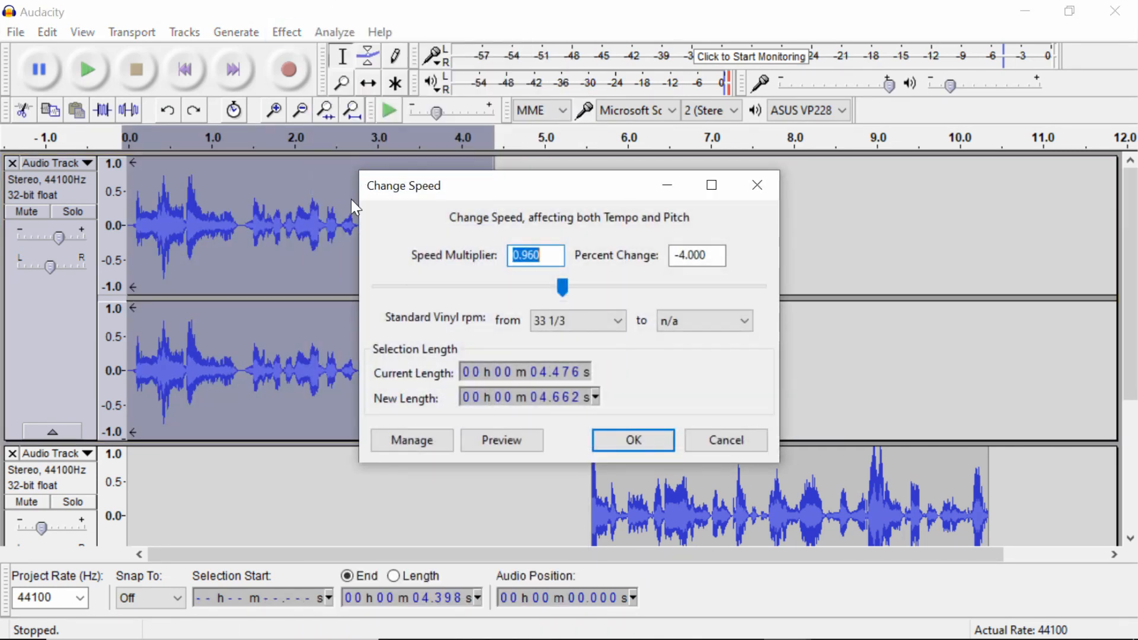
left_click(757, 186)
left_click(287, 32)
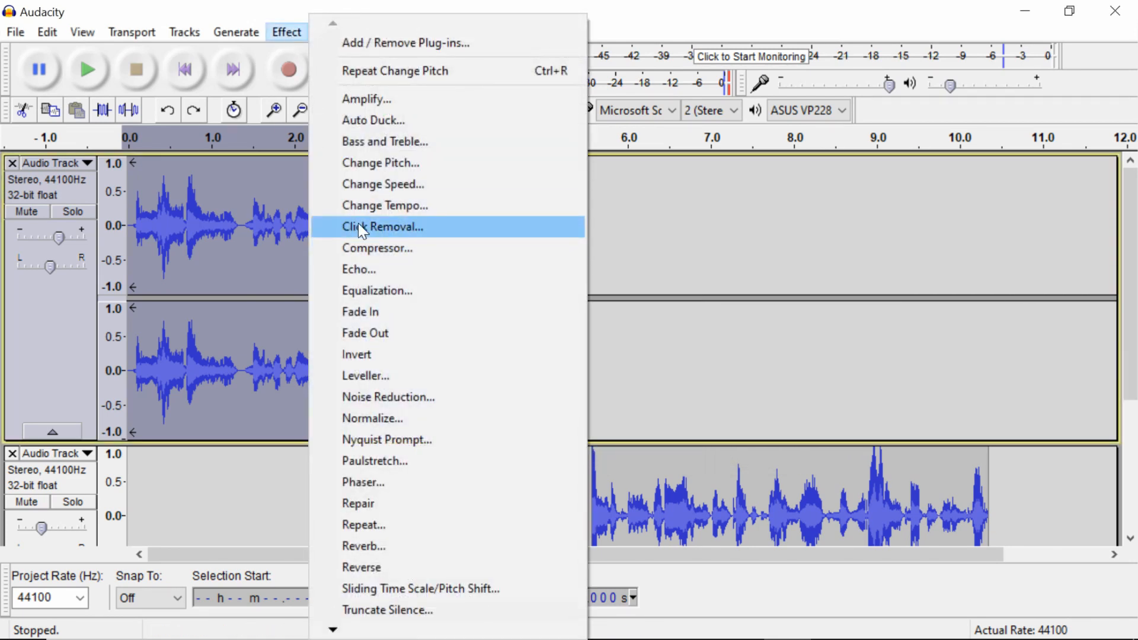
left_click(365, 205)
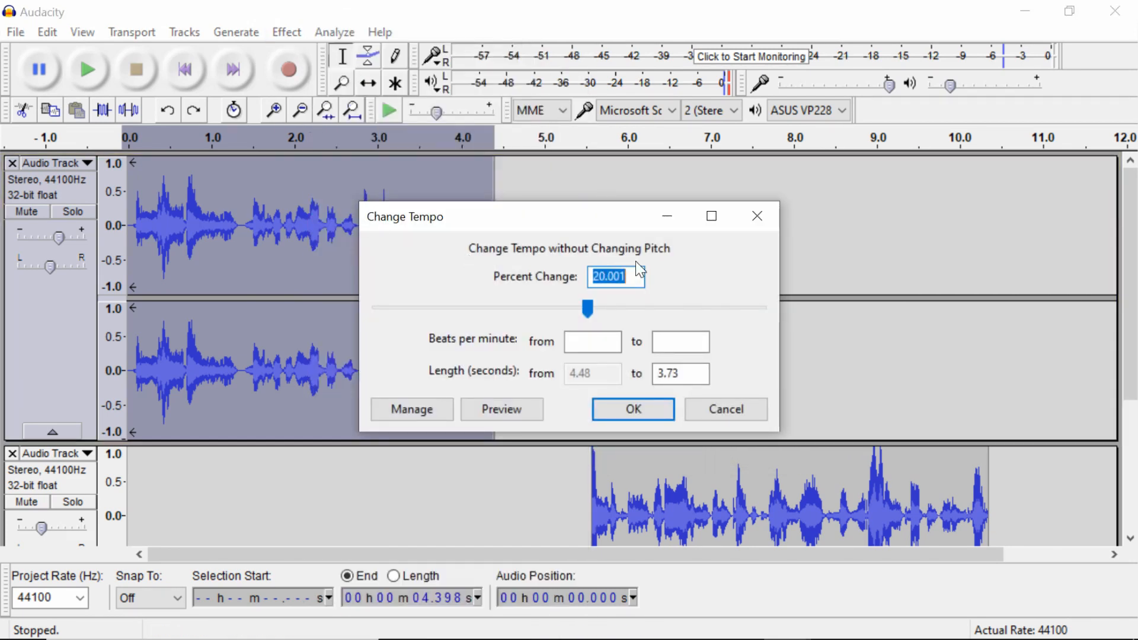
left_click(760, 219)
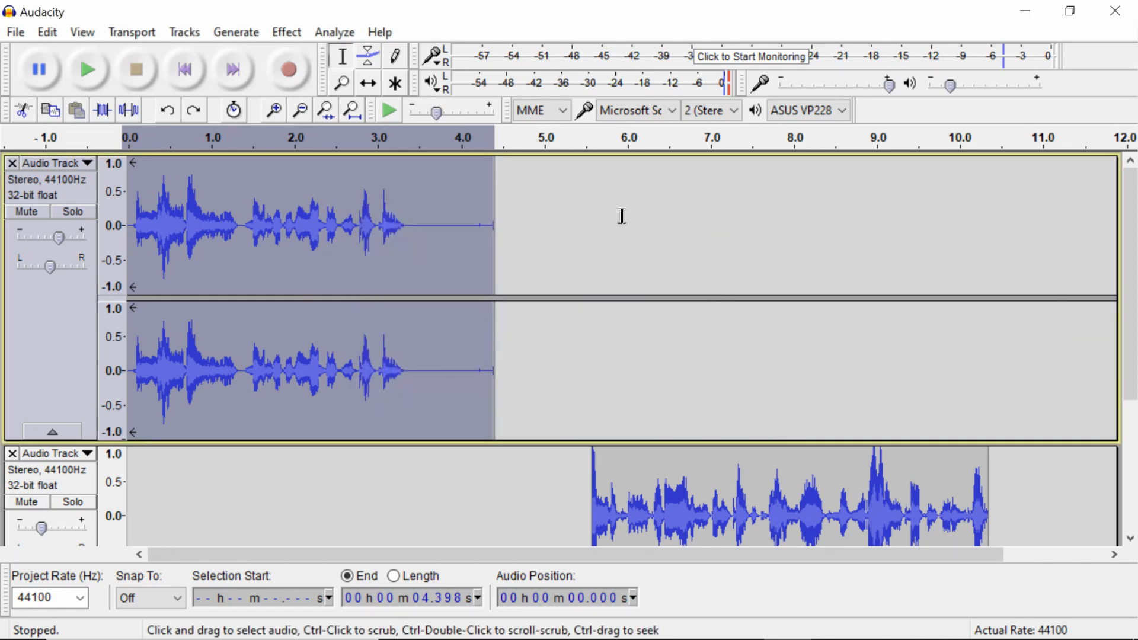
- Preview and apply 2.269 dB of amplification to the first track's clip, and undo it
left_click(287, 36)
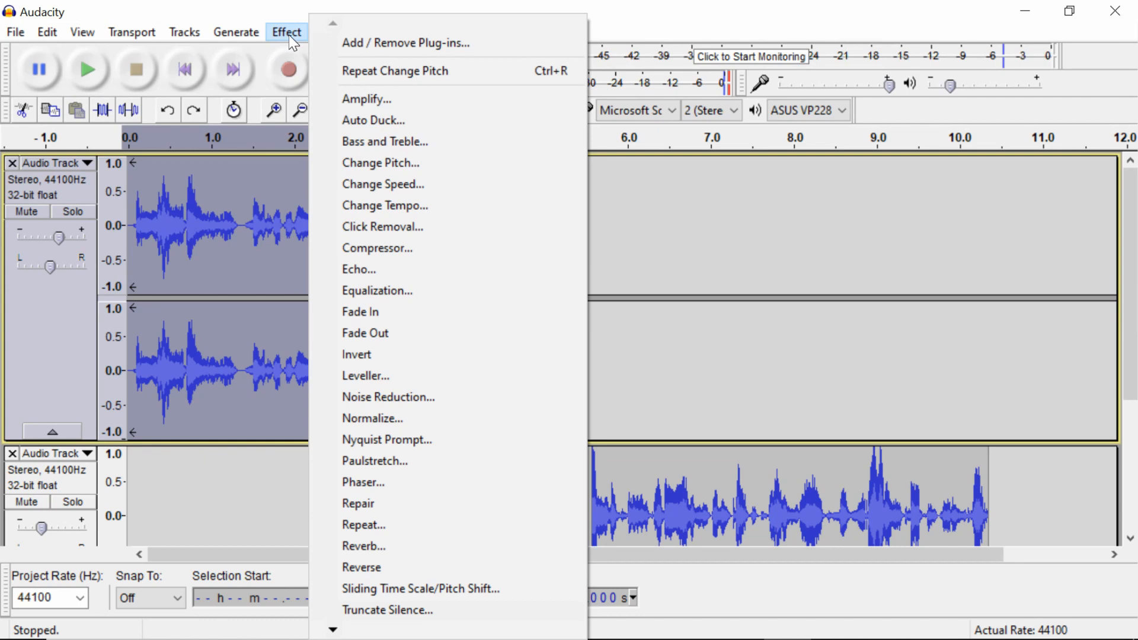
left_click(382, 98)
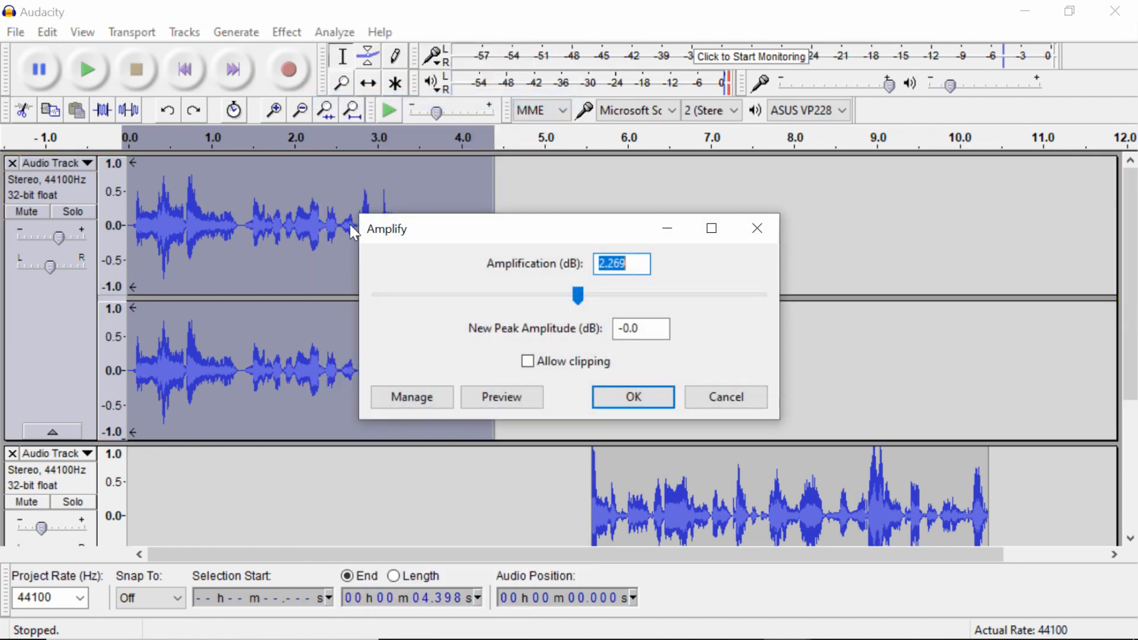
left_click(535, 399)
left_click(640, 386)
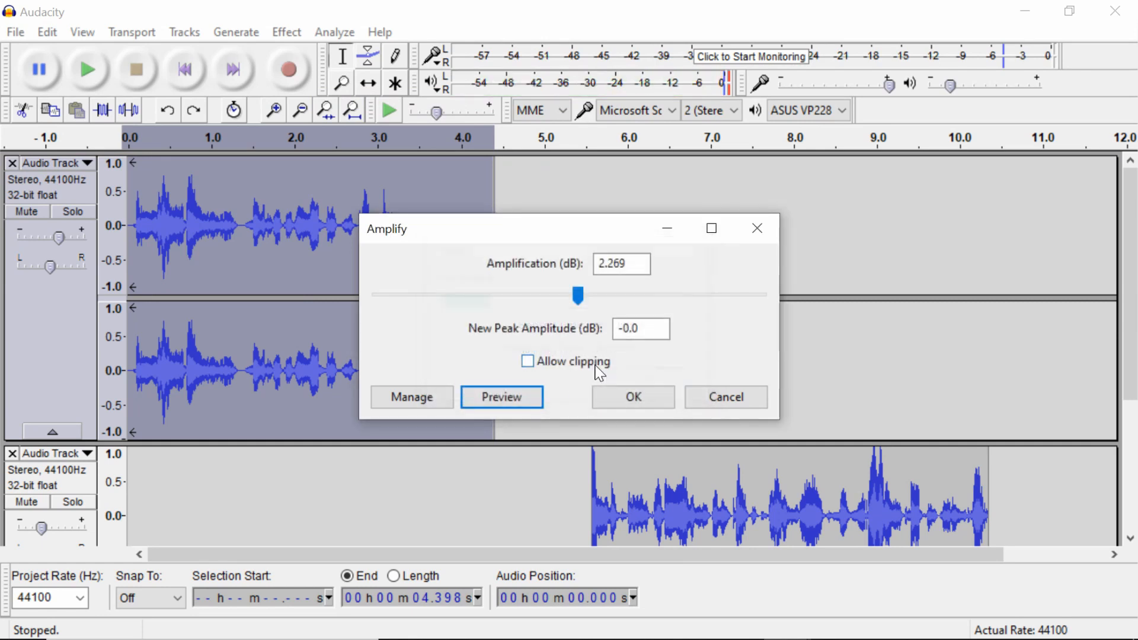
left_click(631, 394)
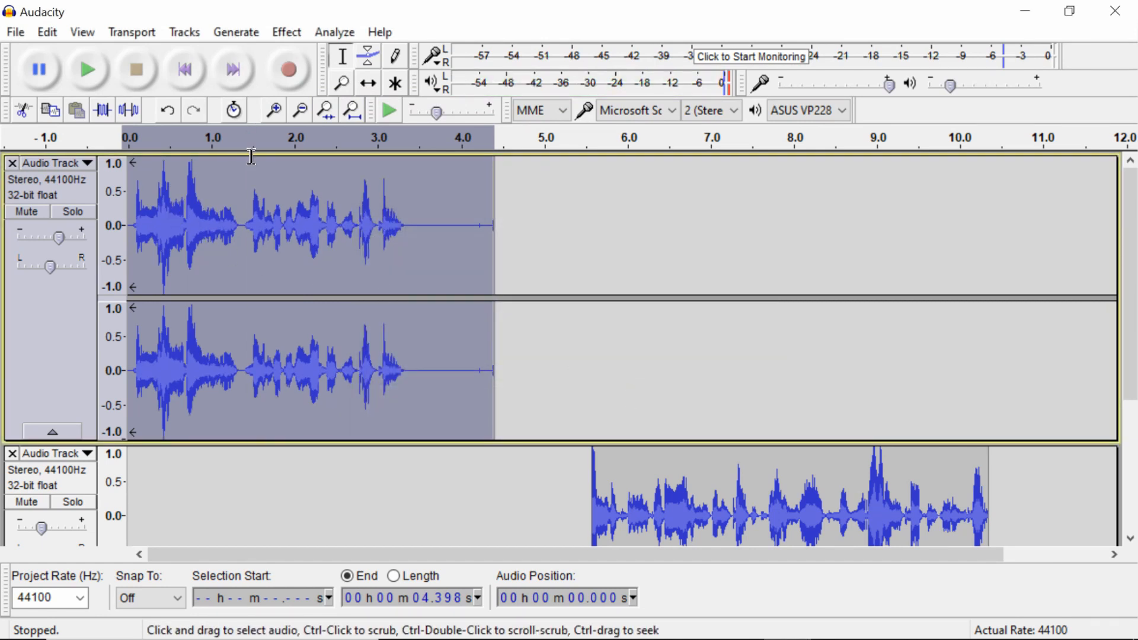
key("ctrl+z")
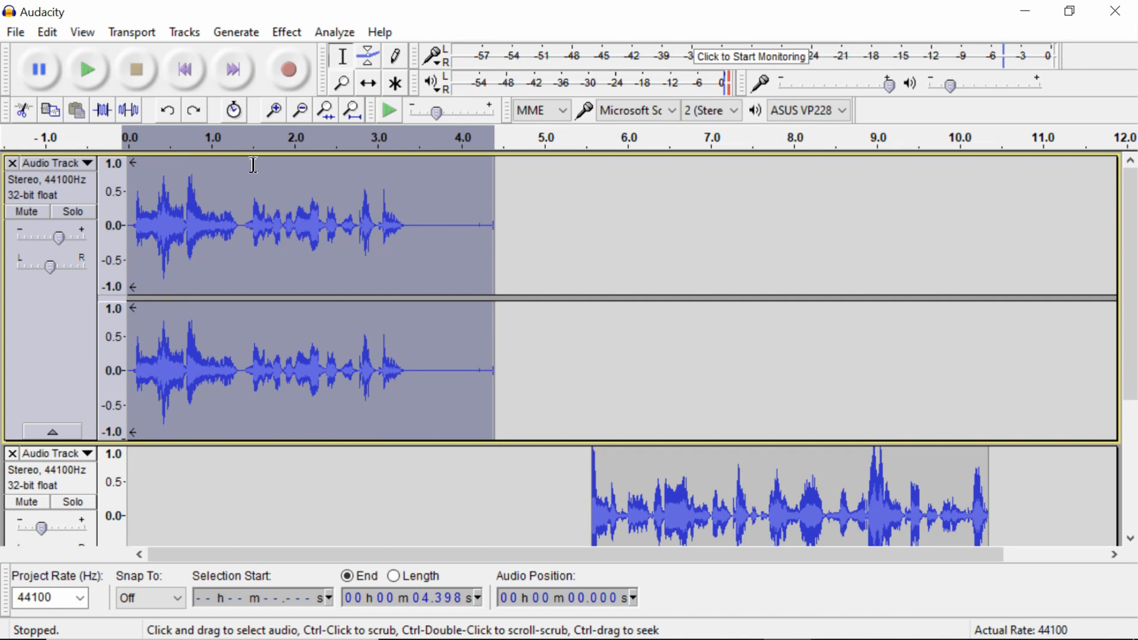
- Normalize the first track's clip to a maximum amplitude of -1.0 dB with DC offset removal
left_click(286, 33)
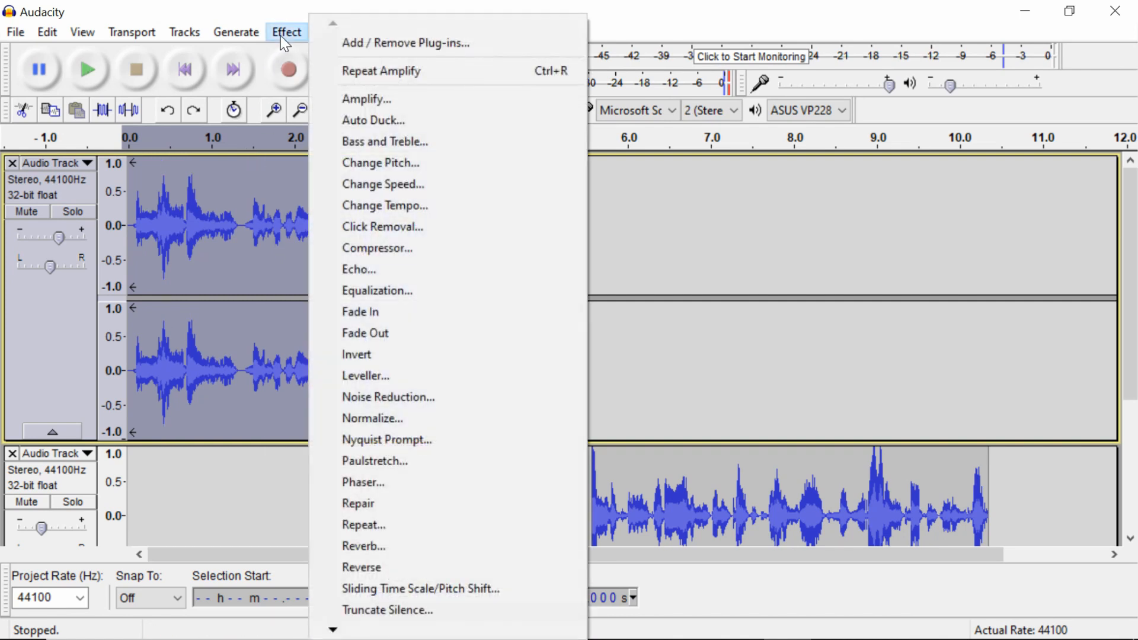
left_click(383, 419)
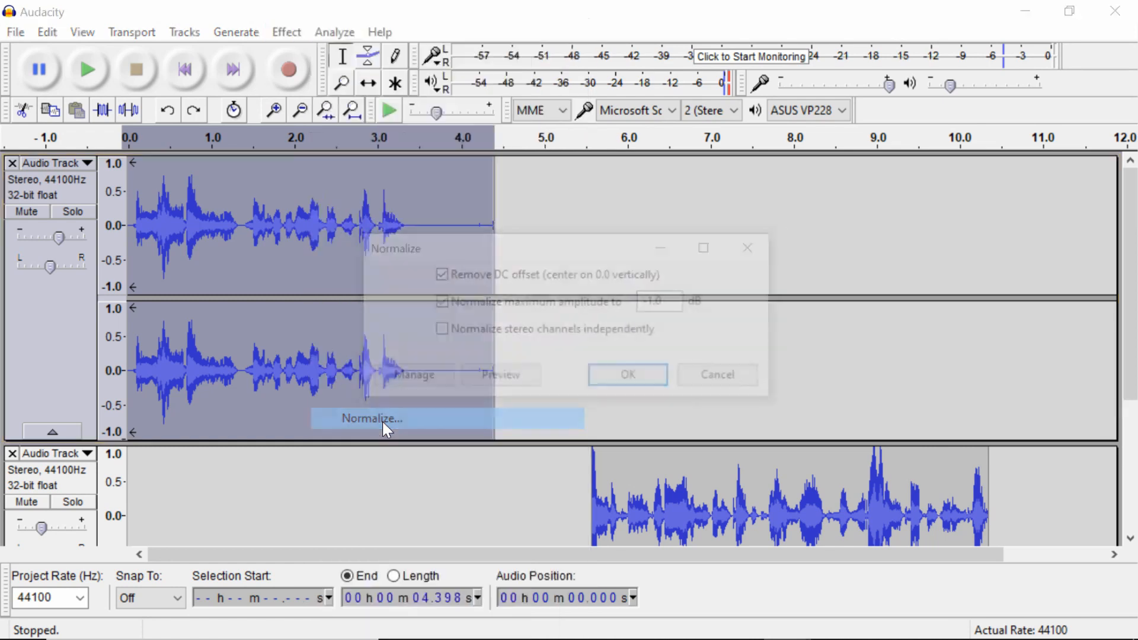
left_click(628, 379)
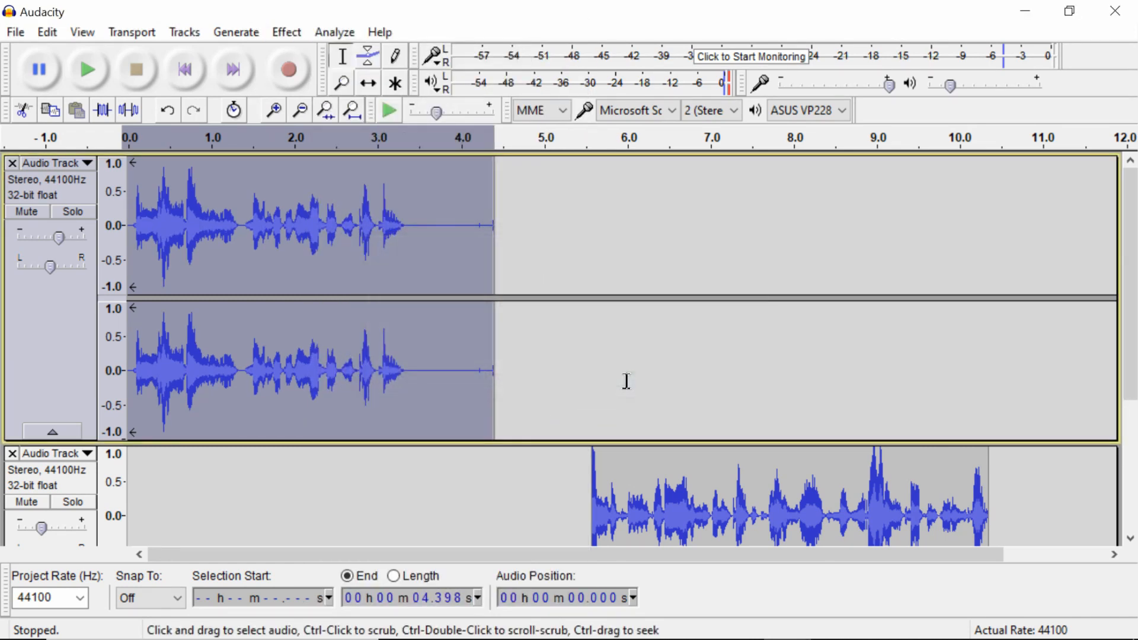
- Repeat the first track's clip once and reverse the added copy
left_click(287, 33)
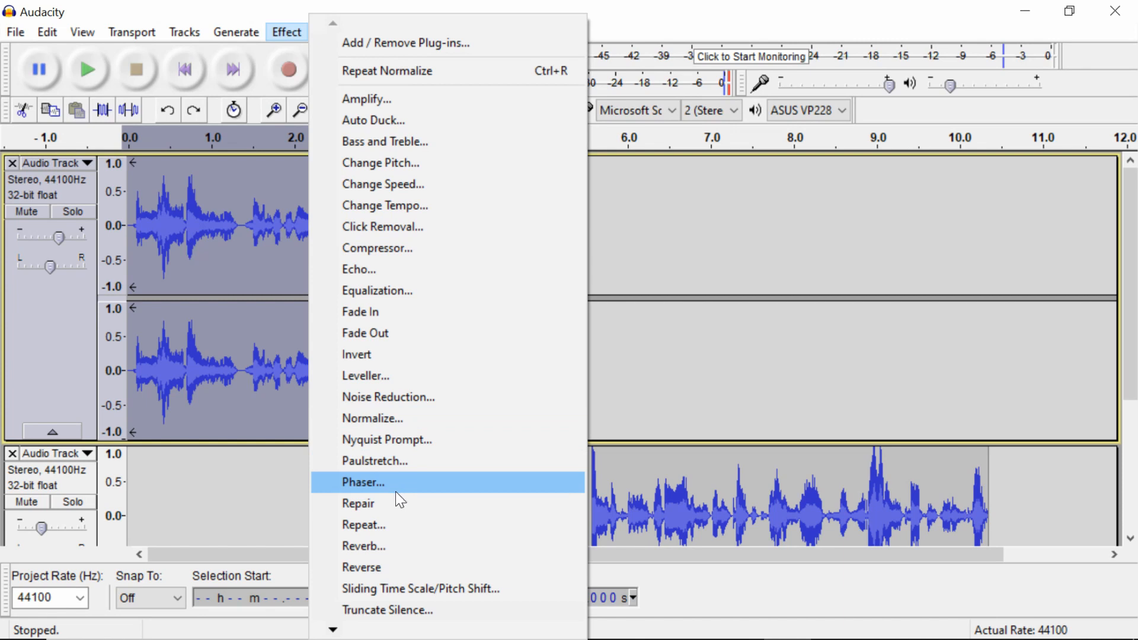
left_click(390, 524)
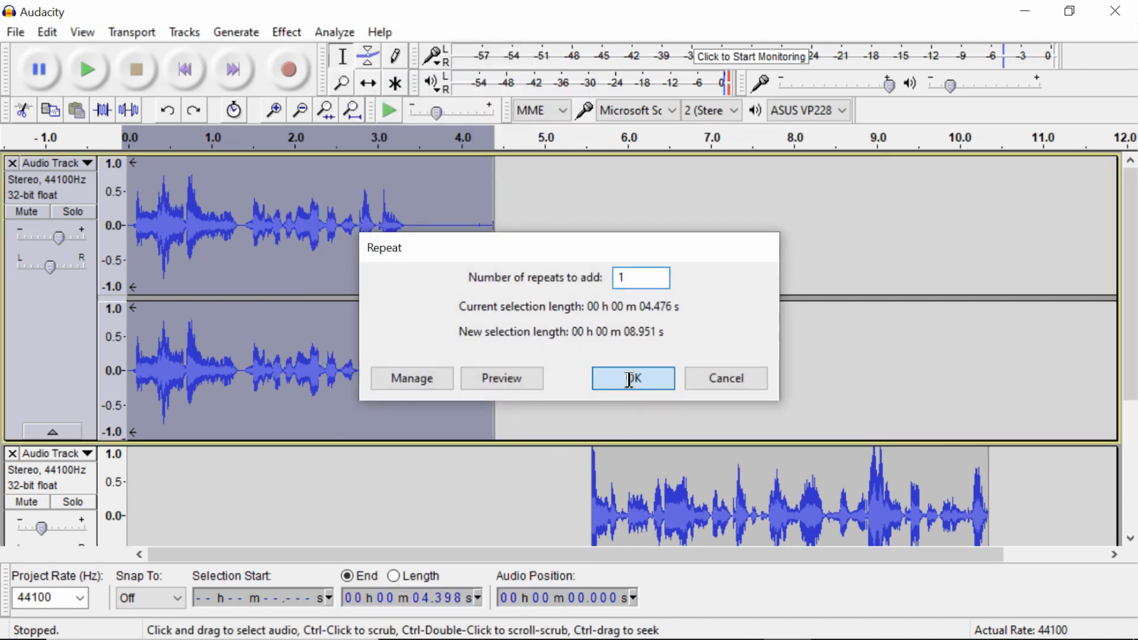
left_click(633, 378)
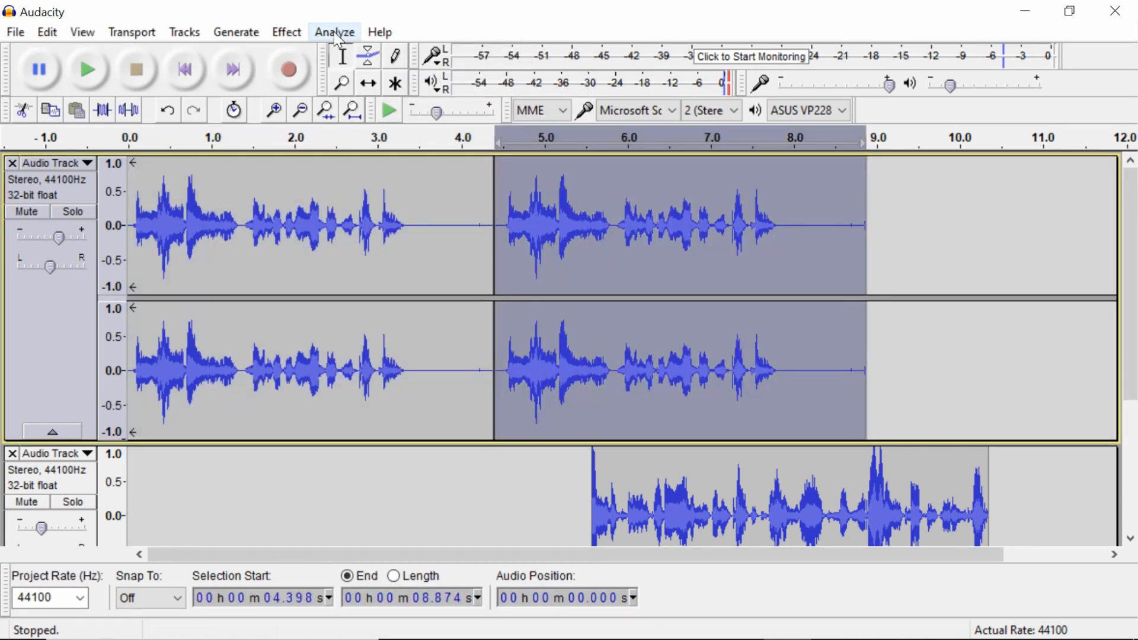
left_click(287, 32)
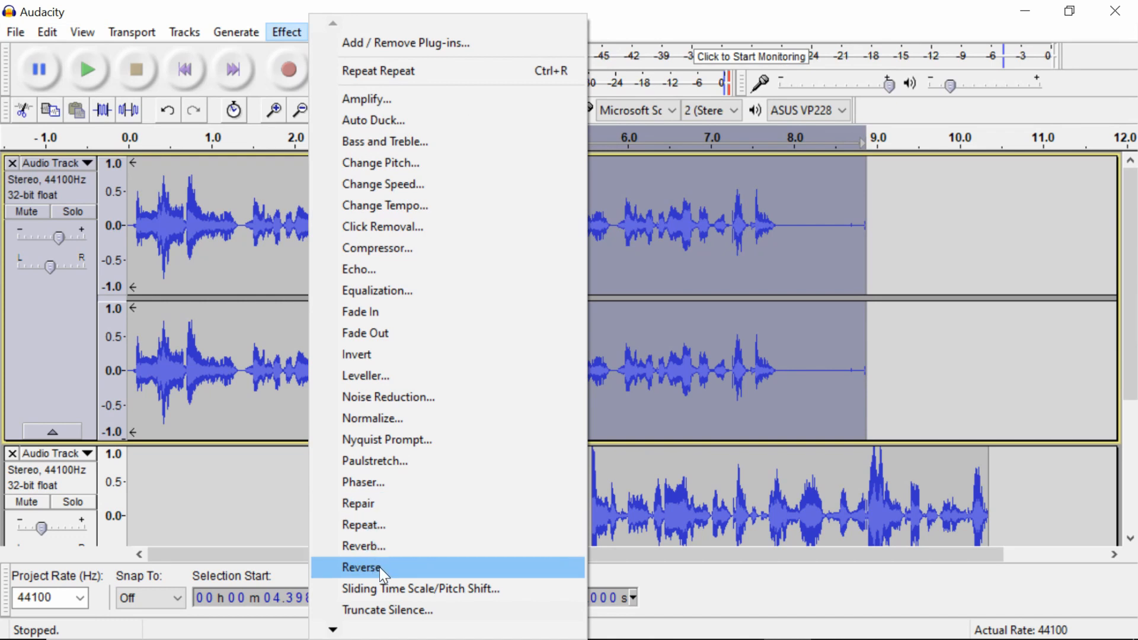
left_click(380, 567)
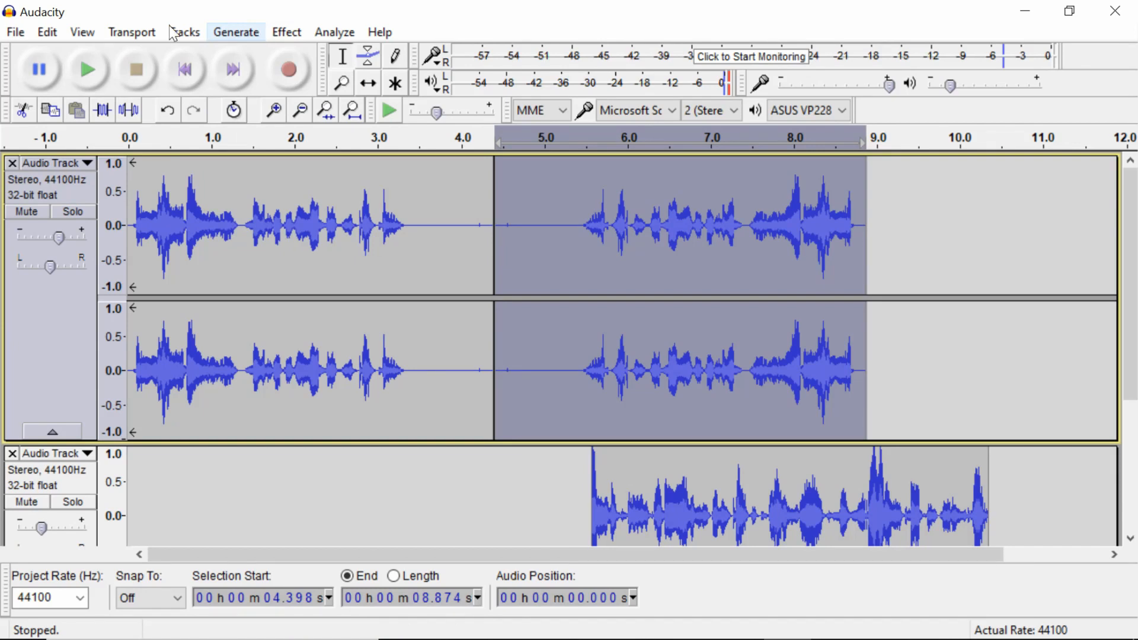
left_click(14, 34)
mouse_move(52, 39)
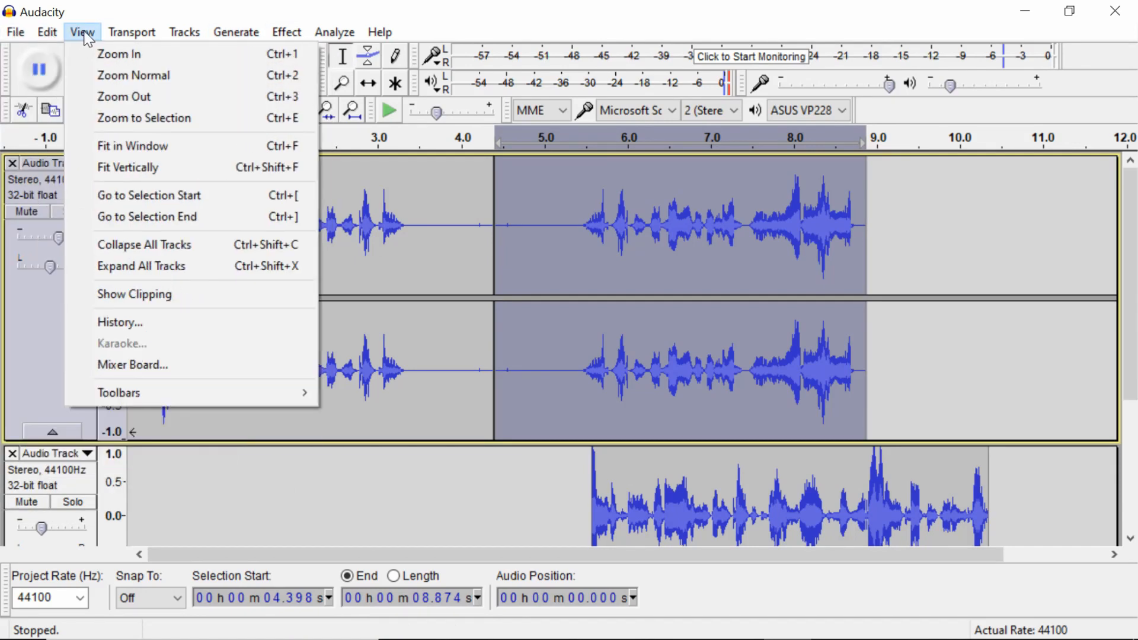
mouse_move(174, 37)
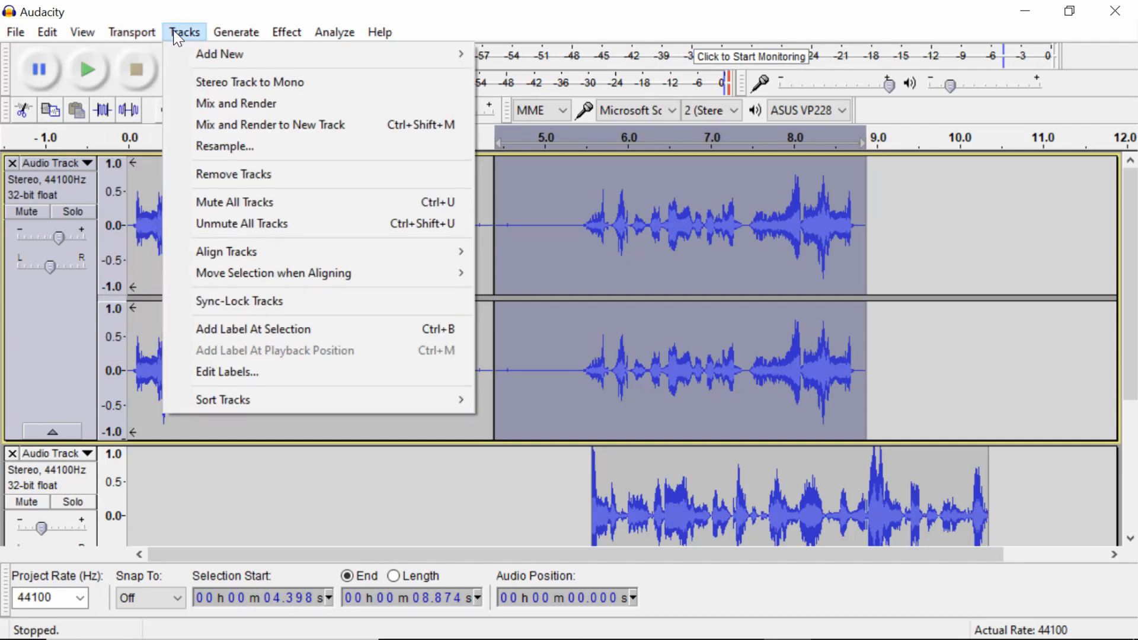
mouse_move(231, 39)
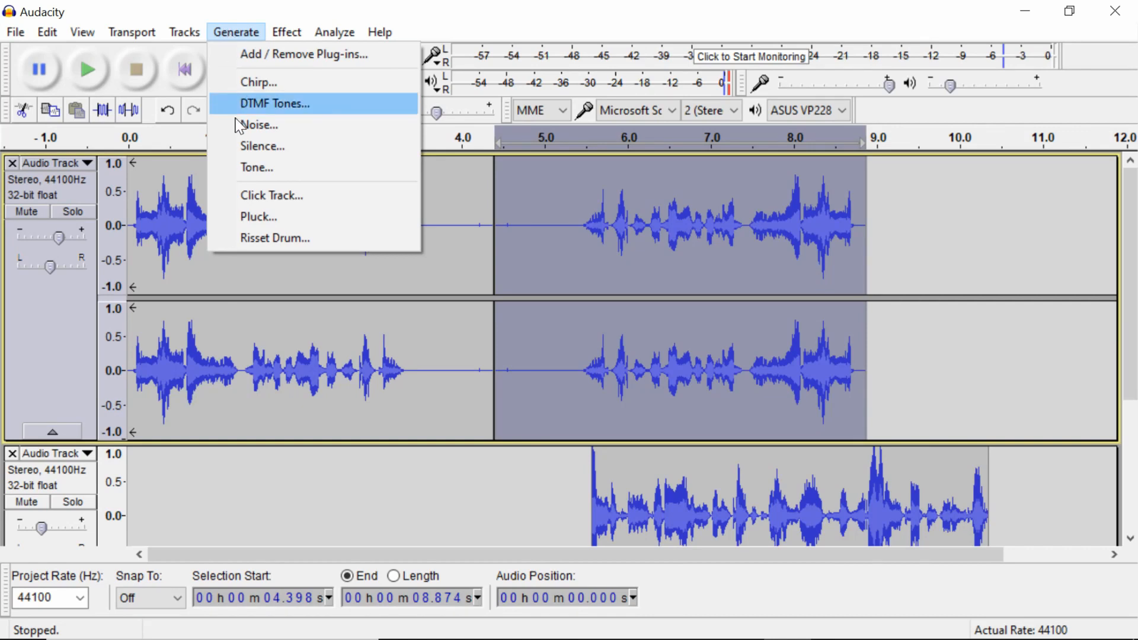
left_click(237, 31)
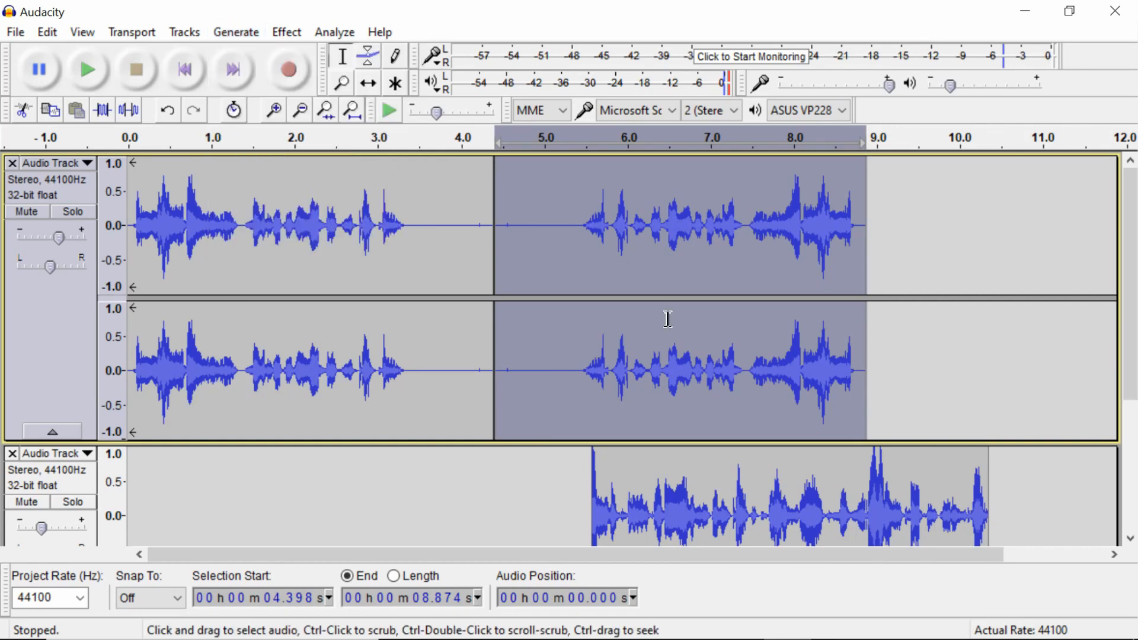
- Move the first track's clips about 2.1 seconds later on the timeline with the Time Shift tool
left_click(368, 84)
left_click(342, 57)
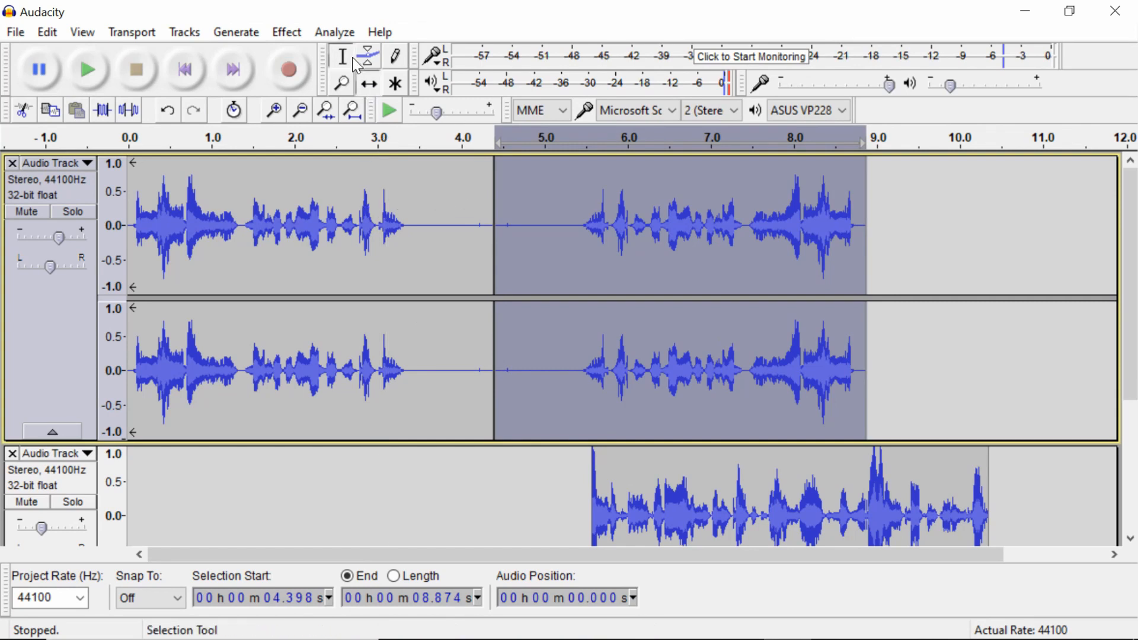
left_click(556, 237)
left_click(369, 83)
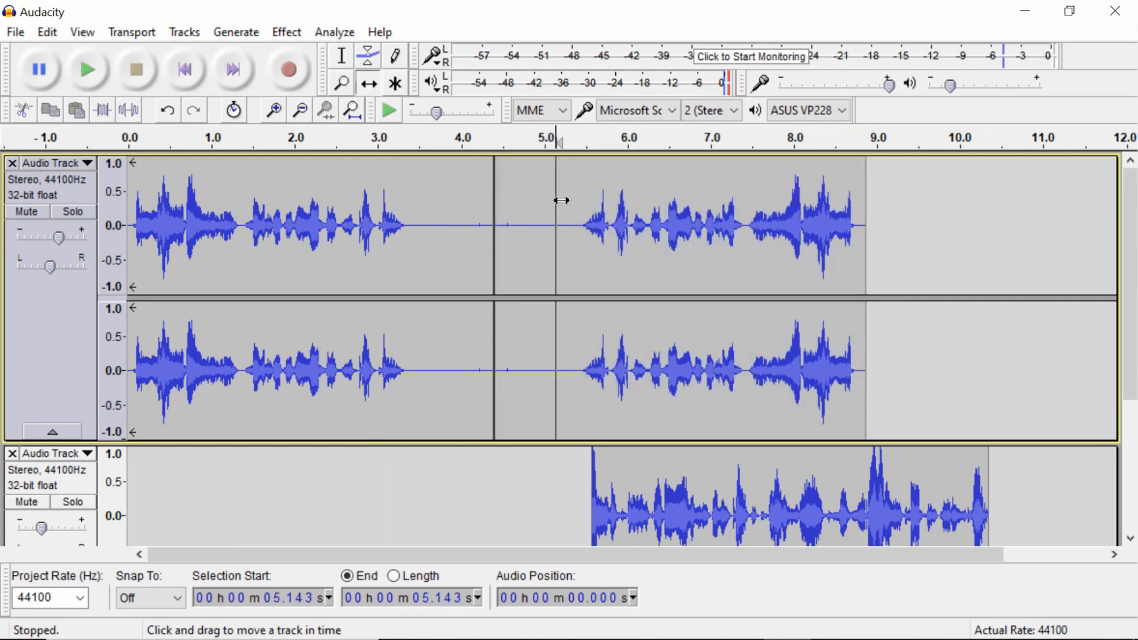
left_click(342, 57)
left_click_drag(362, 231, 607, 229)
left_click(369, 83)
left_click_drag(415, 204, 592, 208)
- Select the empty gap from 0 to 2.128 s in the first track and fill it with generated silence
left_click(342, 57)
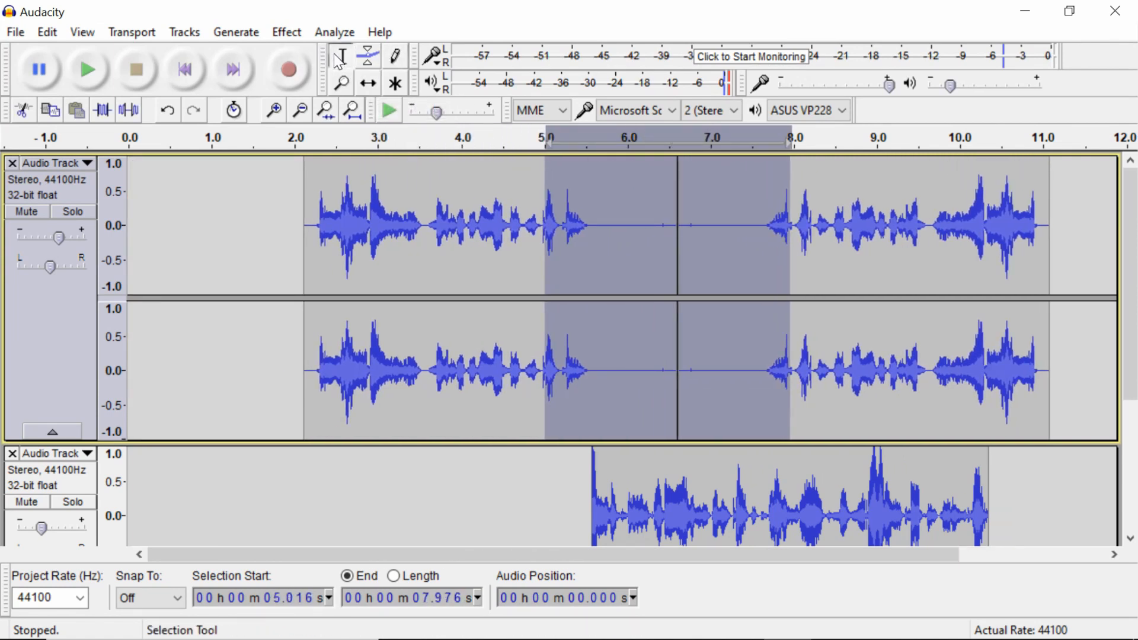
left_click(306, 205)
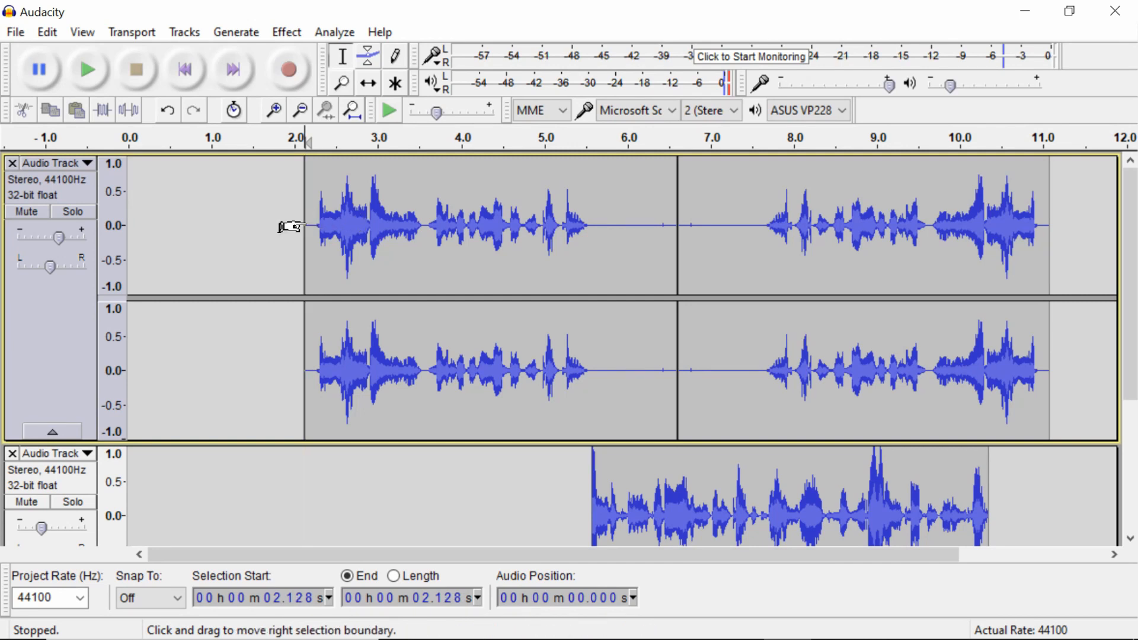
left_click_drag(291, 227, 132, 227)
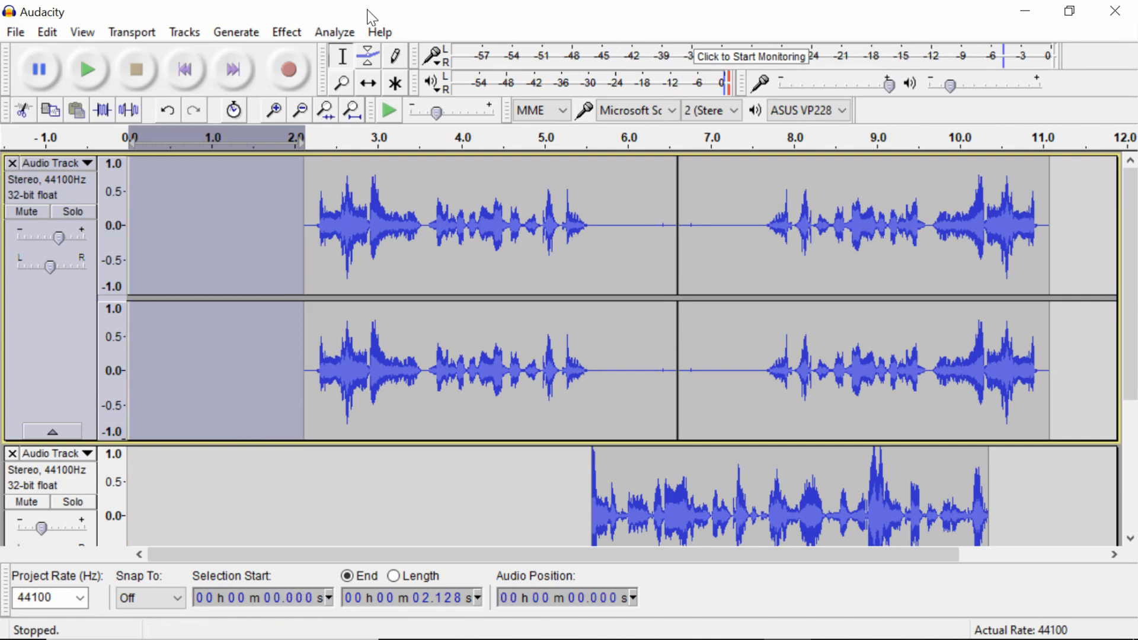
left_click(287, 33)
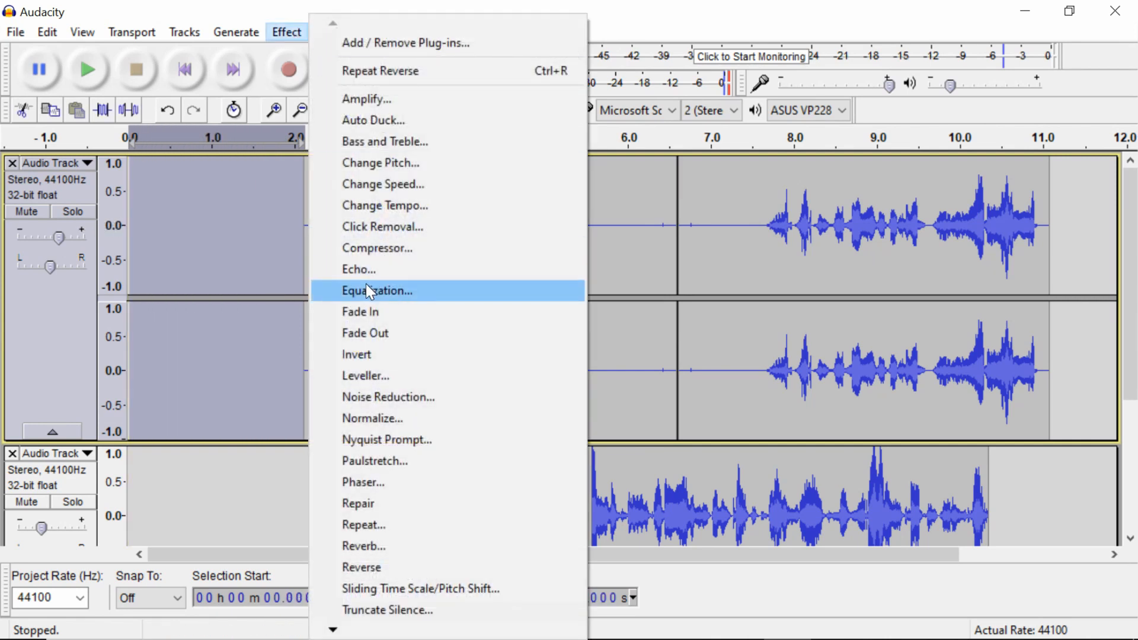
mouse_move(248, 39)
left_click(277, 146)
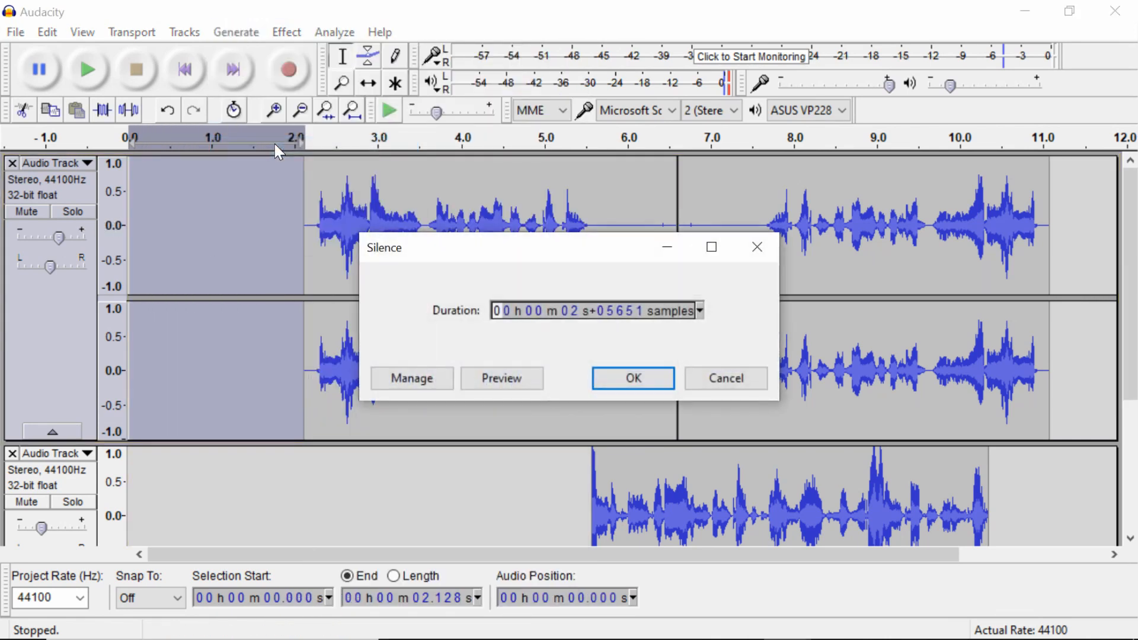
left_click(660, 381)
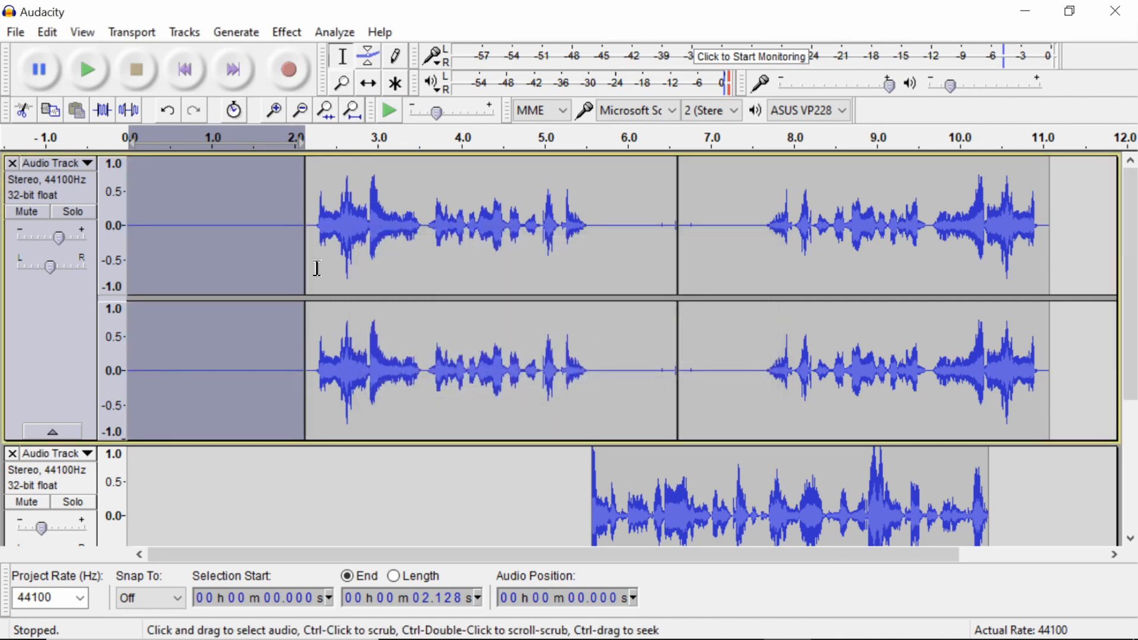
- Merge the silence at the start of the first track with the voice clip that follows it
left_click(285, 248)
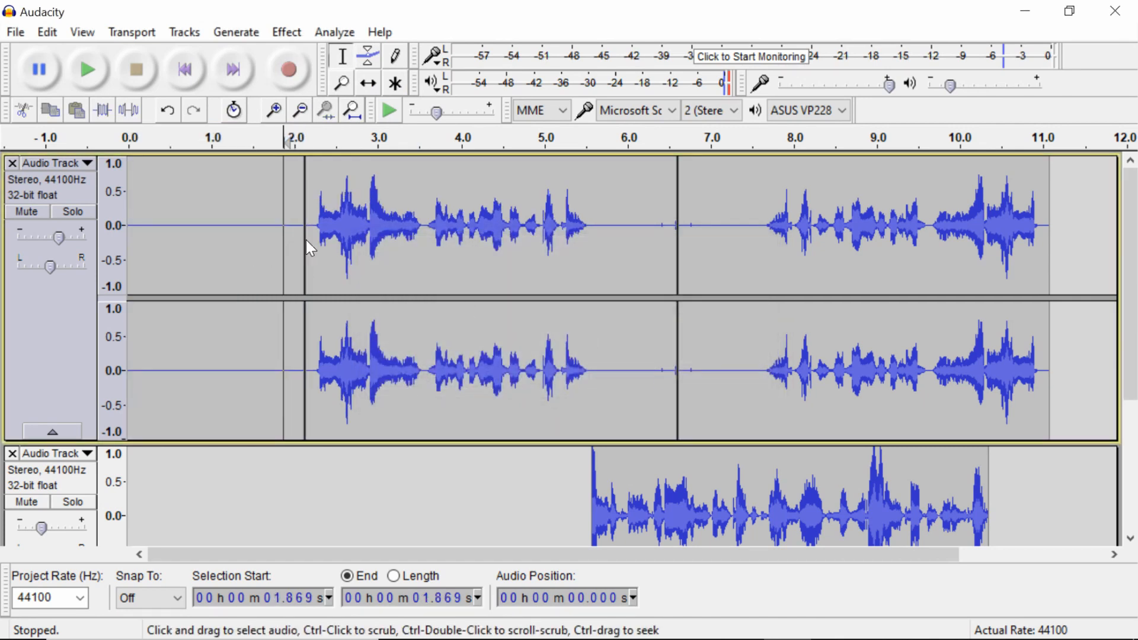
left_click(305, 239)
left_click(266, 223)
left_click(195, 213)
- Select a short stretch of the silence at the first track's start and review the noise types offered by the Noise generator
left_click_drag(224, 213, 265, 217)
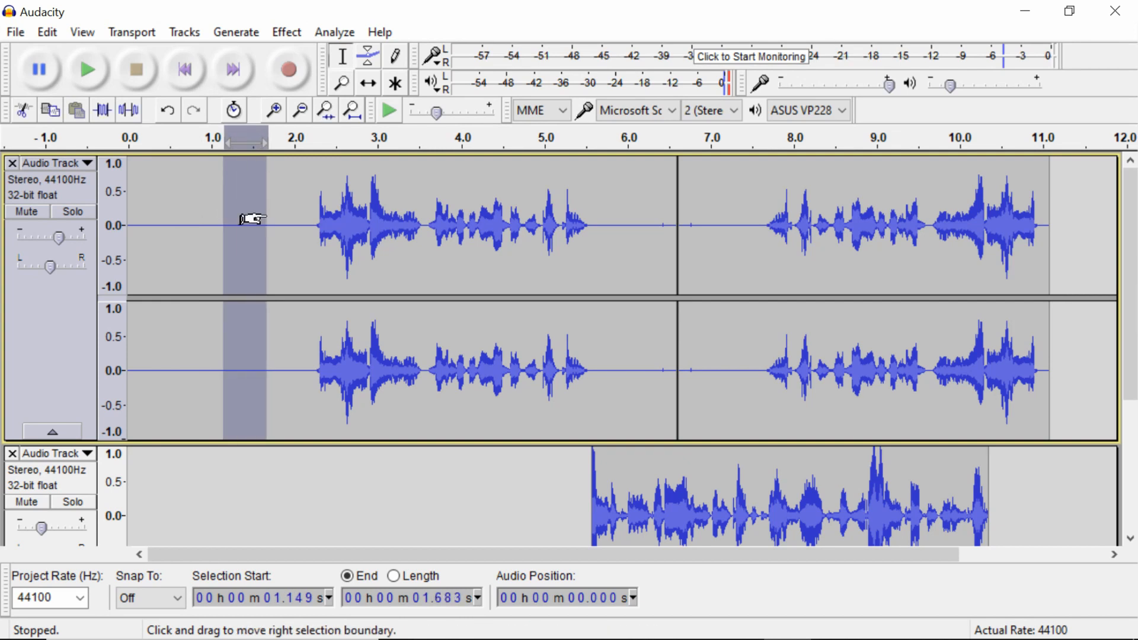
left_click(285, 32)
left_click(255, 125)
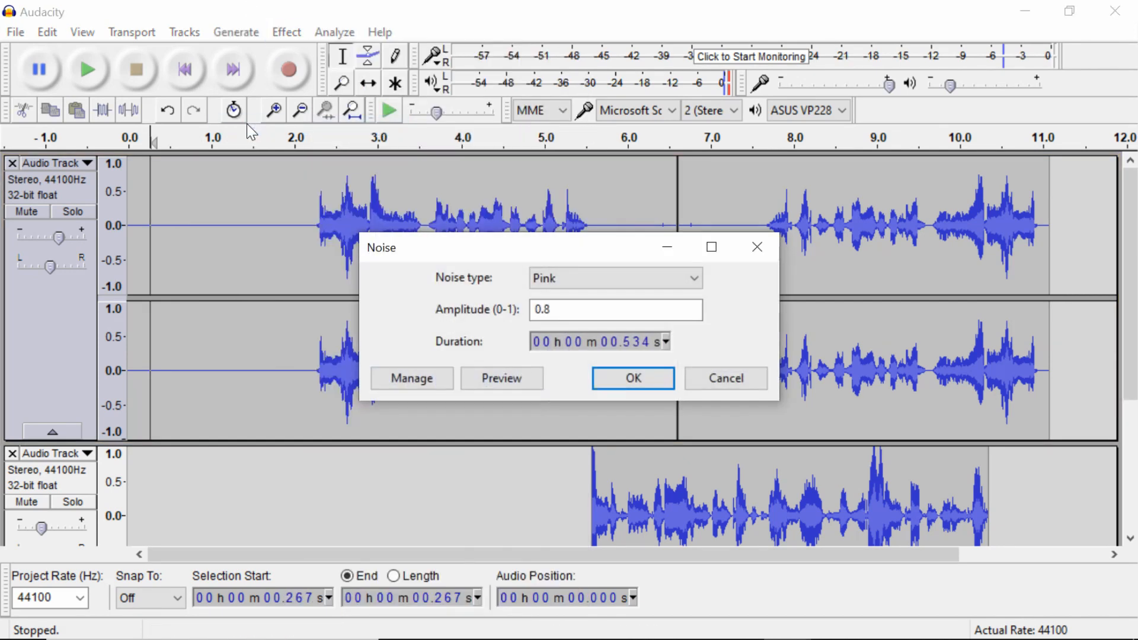
left_click(657, 271)
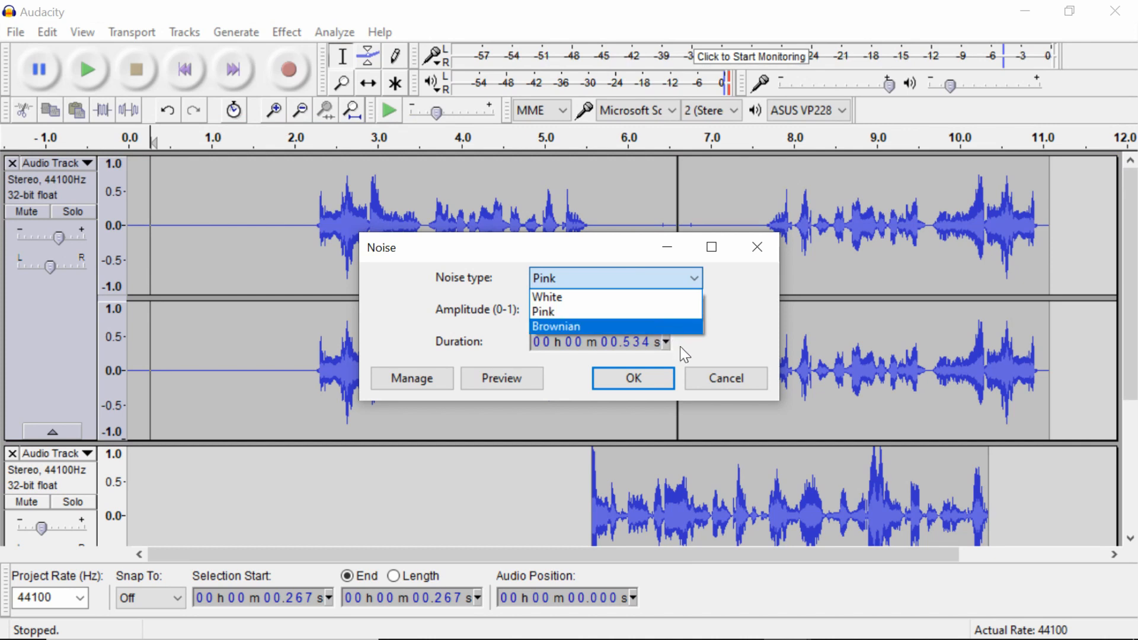
left_click(718, 377)
left_click(718, 377)
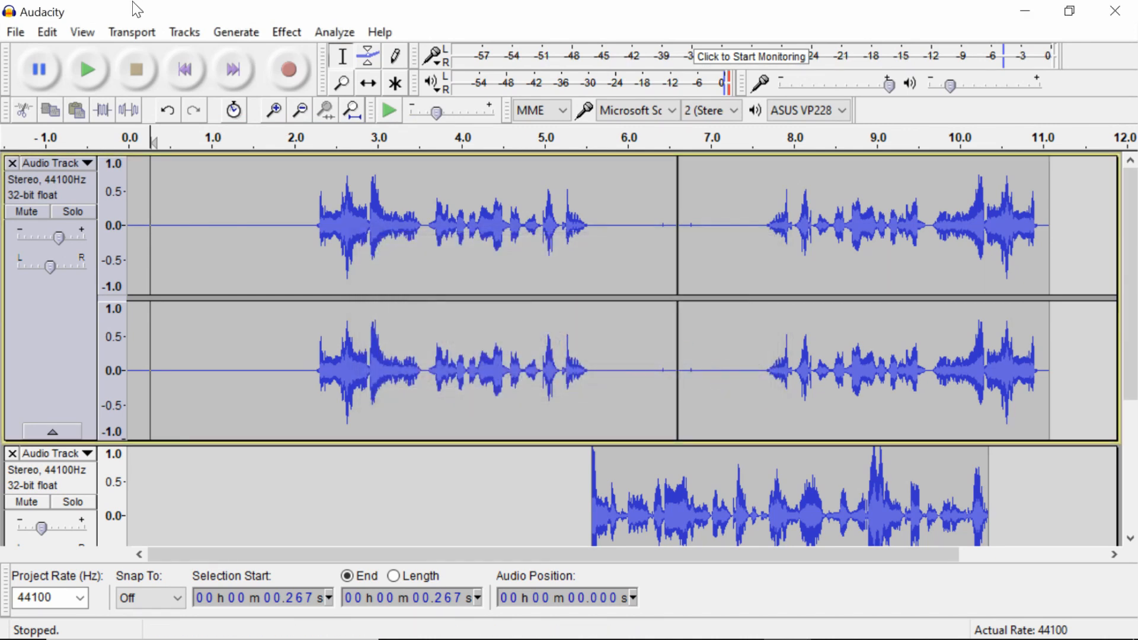
left_click(284, 34)
mouse_move(254, 33)
mouse_move(16, 34)
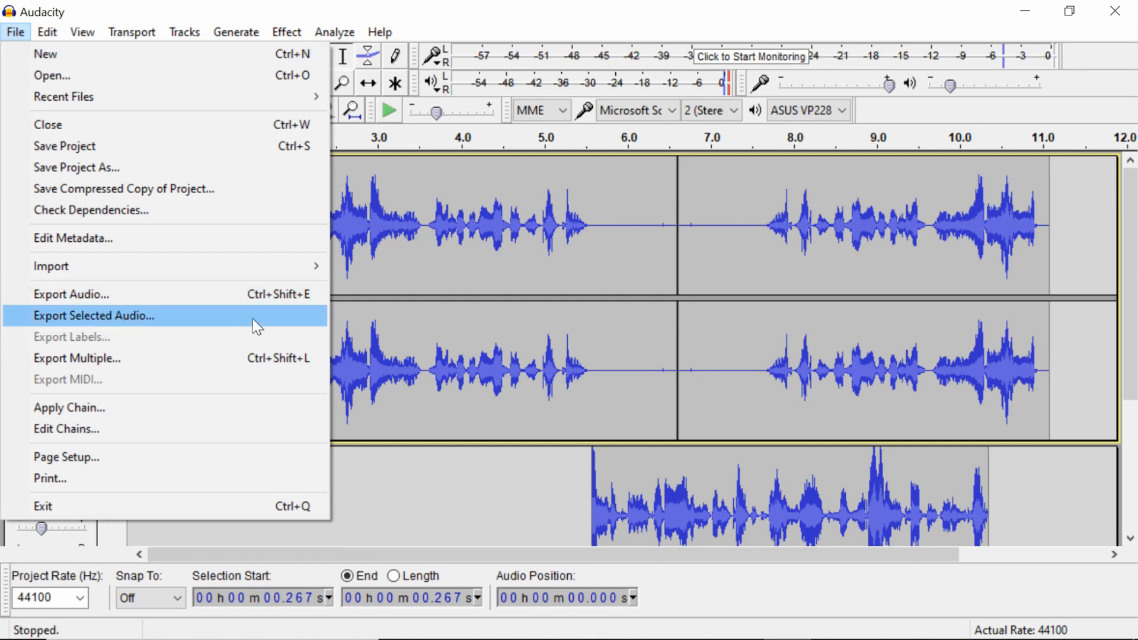
left_click(424, 379)
- Select the whole first track and review the file formats available for exporting only the selected audio
left_click(46, 338)
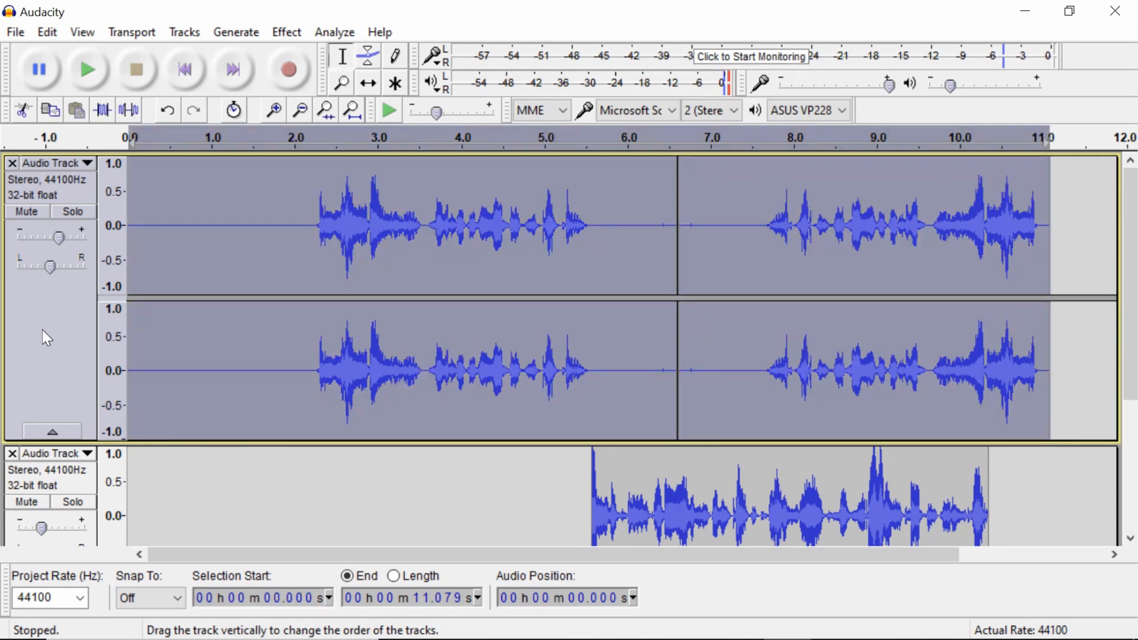
left_click(287, 32)
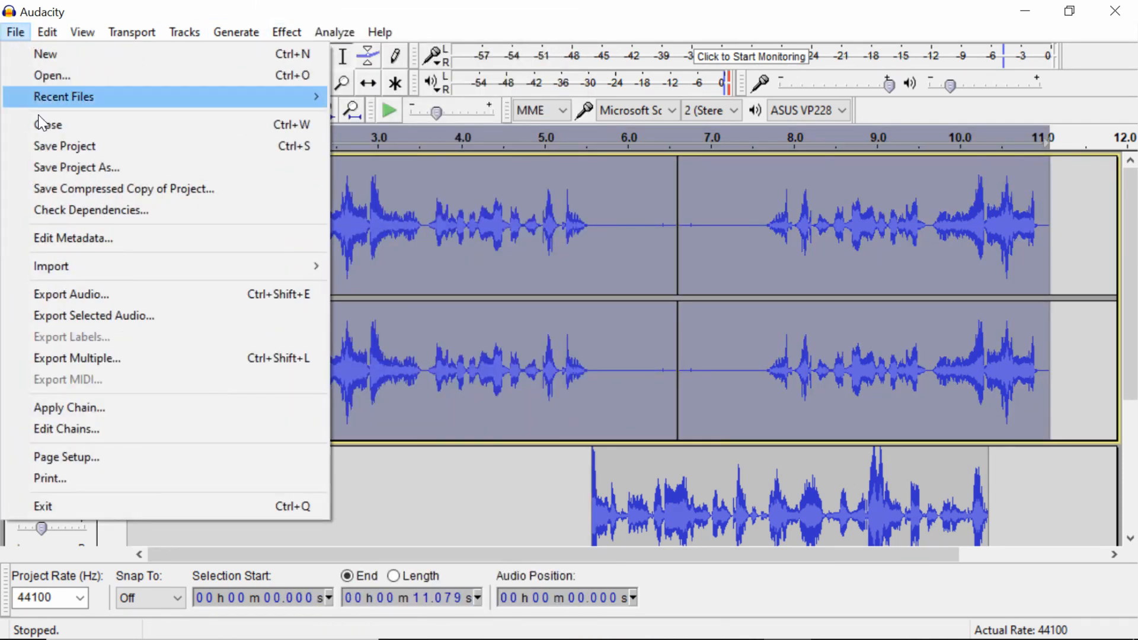
left_click(119, 315)
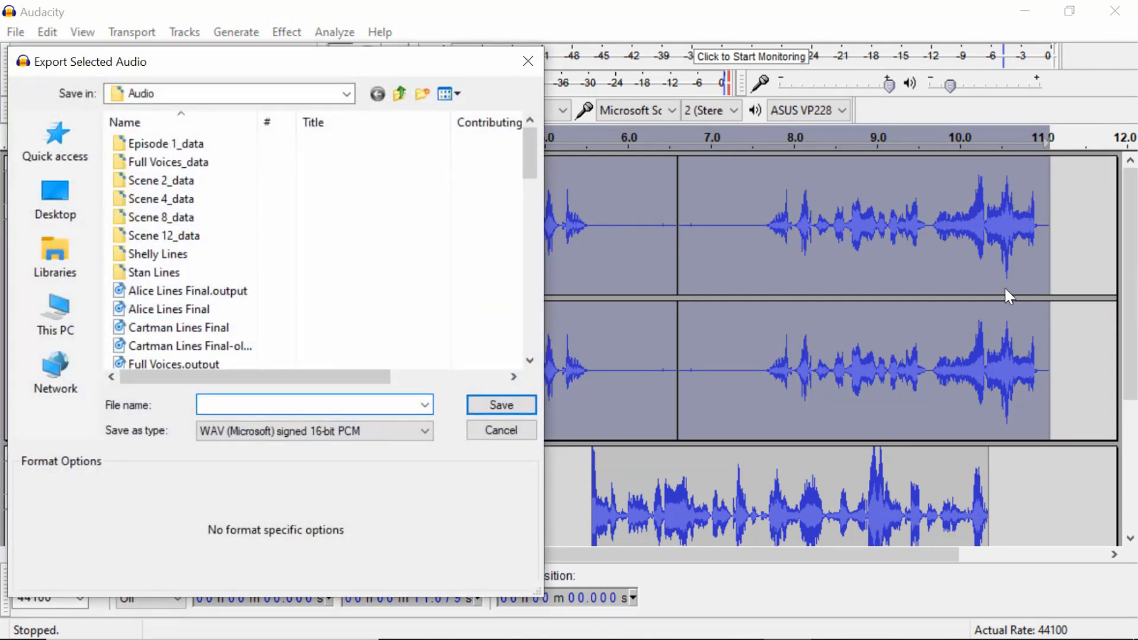
left_click(414, 432)
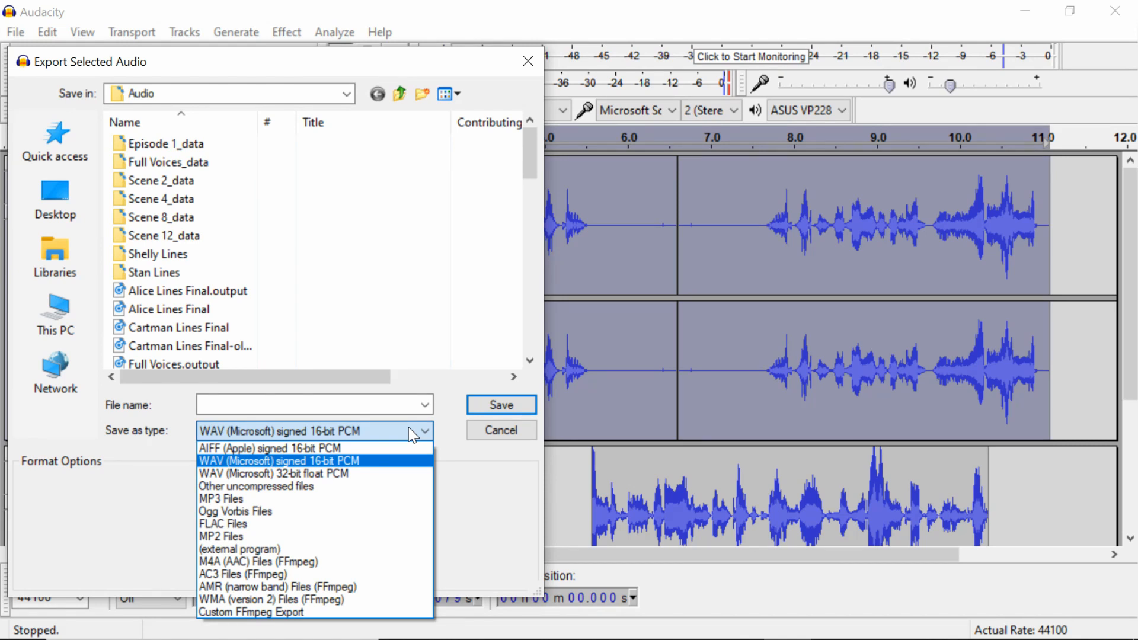
left_click(413, 435)
left_click(478, 428)
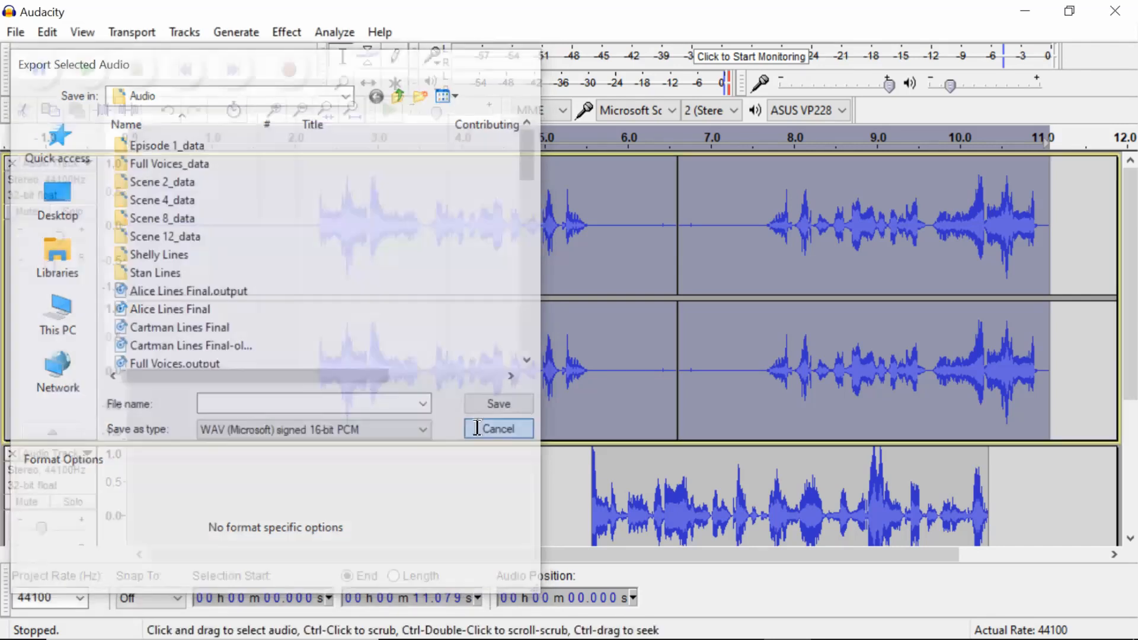
- Export the whole project's audio as a WAV (Microsoft) signed 16-bit PCM file named dfgfdg, accepting the stereo mixdown
left_click(16, 32)
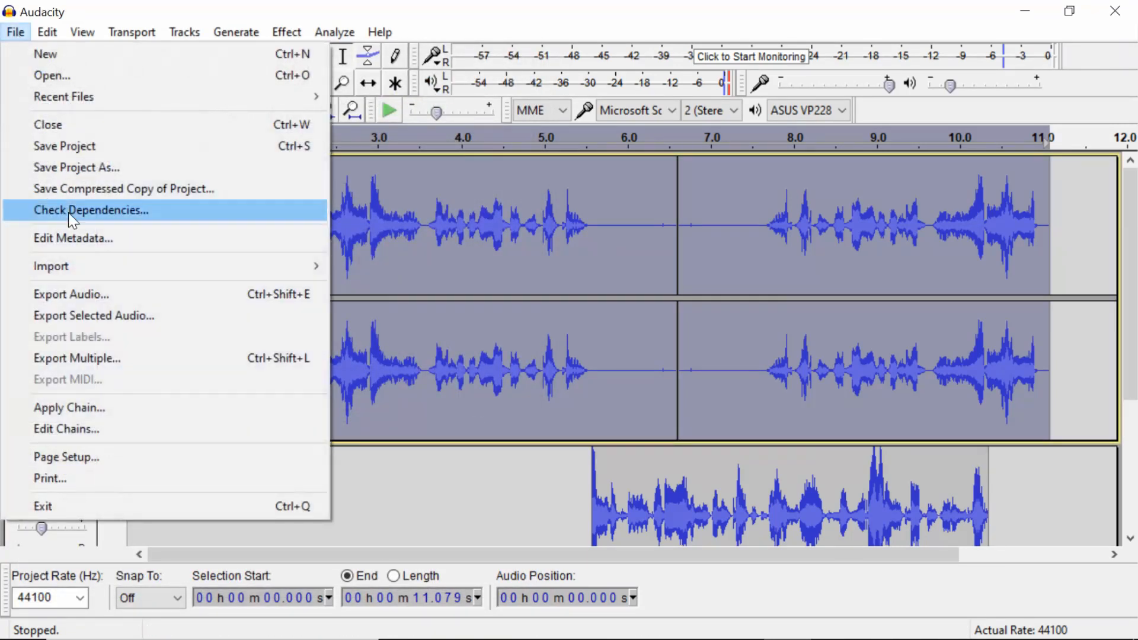
left_click(164, 305)
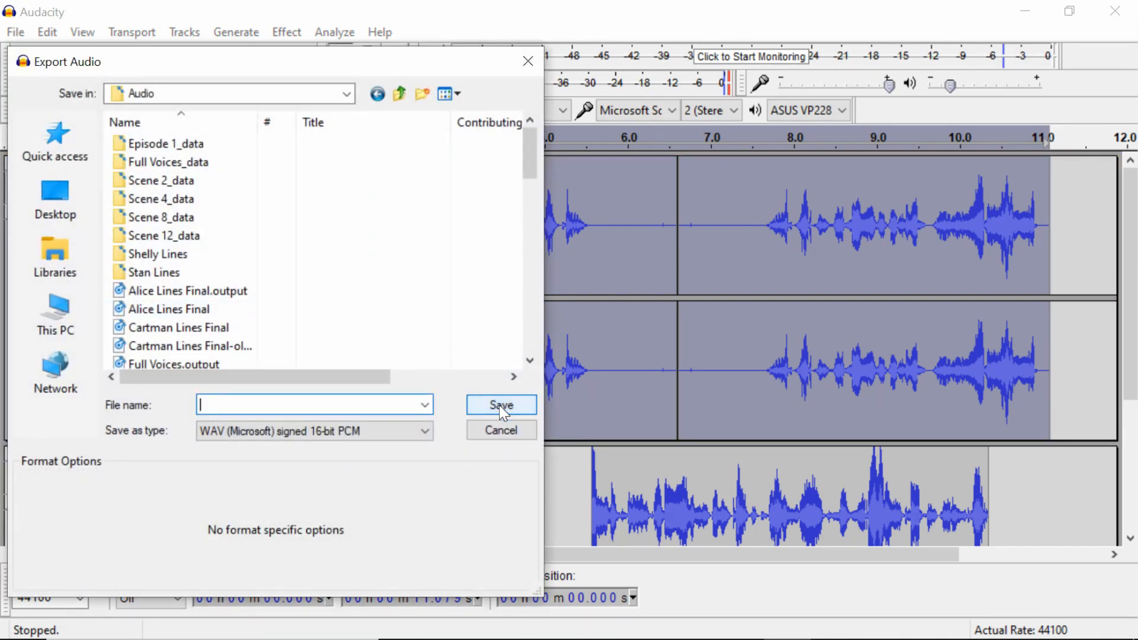
type("dfgfdg")
left_click(480, 412)
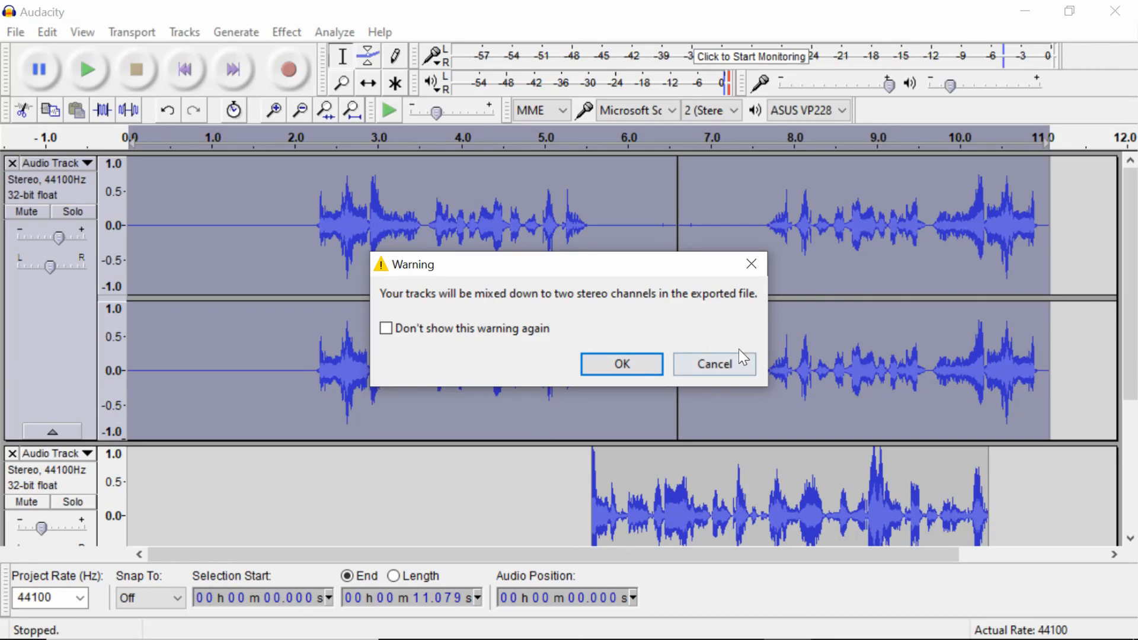
left_click(657, 370)
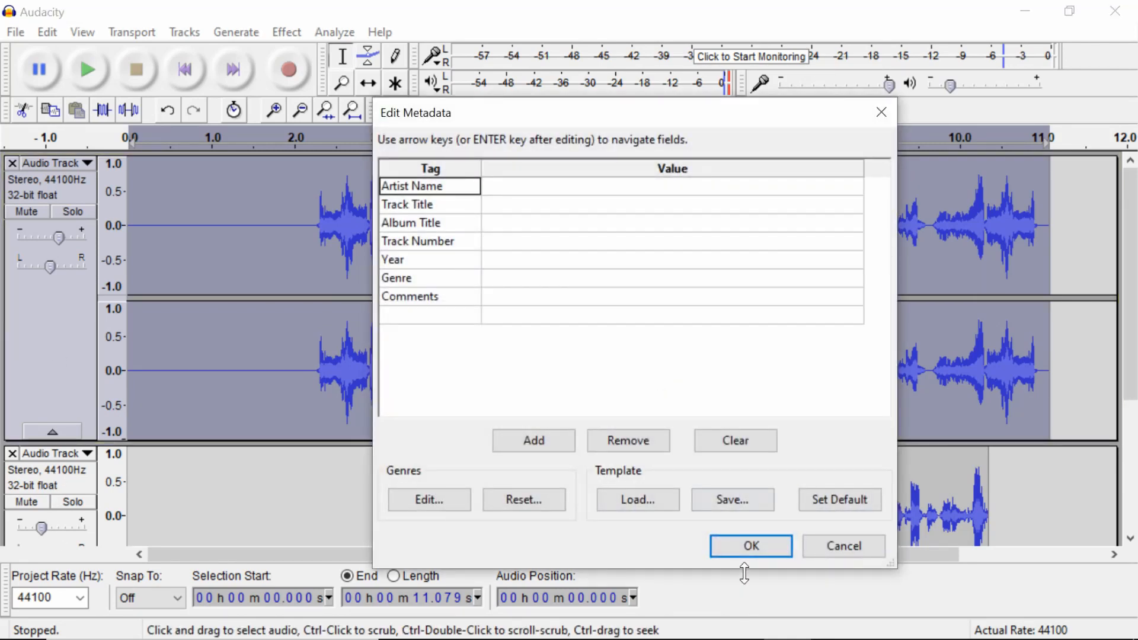
- Go through the metadata tag fields and complete the export with all tags left blank
left_click(613, 186)
left_click(608, 205)
left_click(615, 225)
left_click(626, 244)
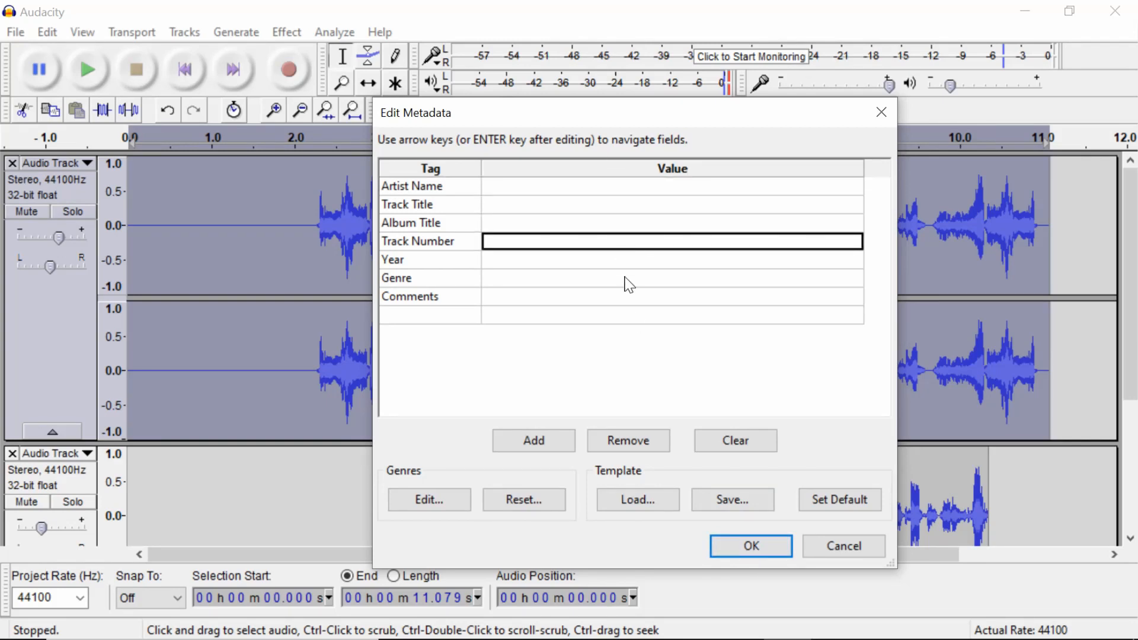
left_click(625, 280)
left_click(652, 261)
left_click(655, 206)
left_click(657, 223)
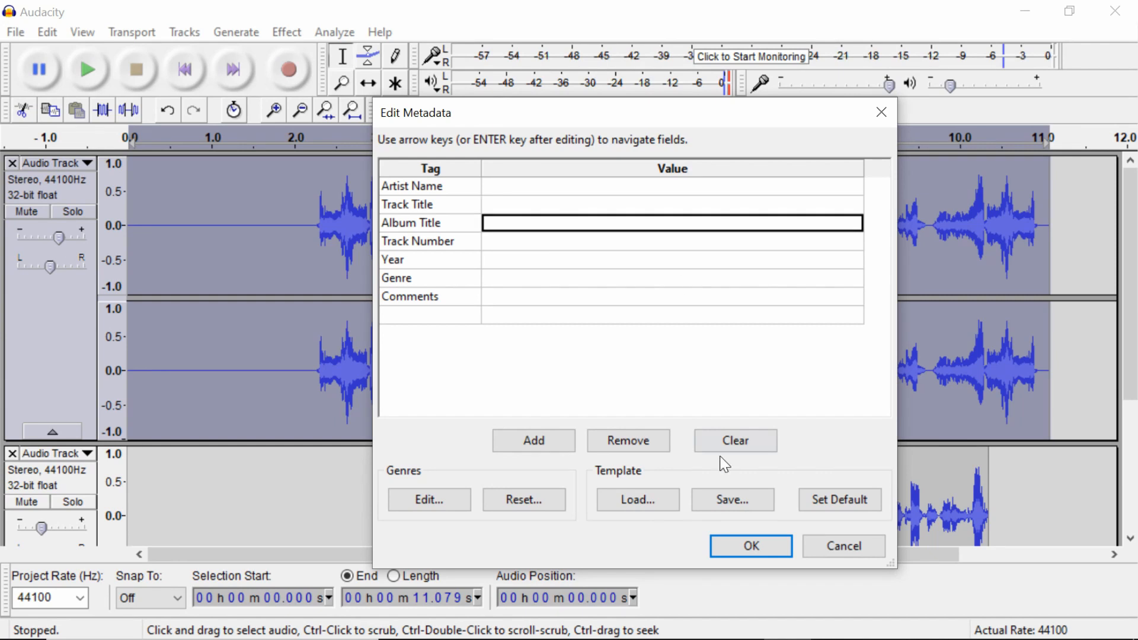
left_click(761, 546)
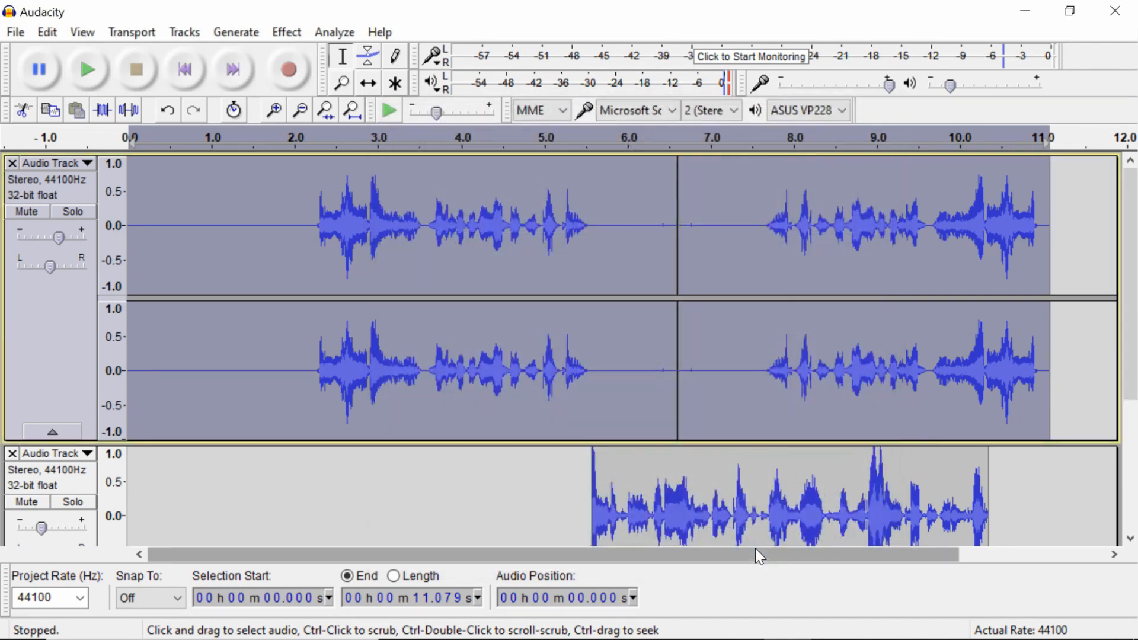